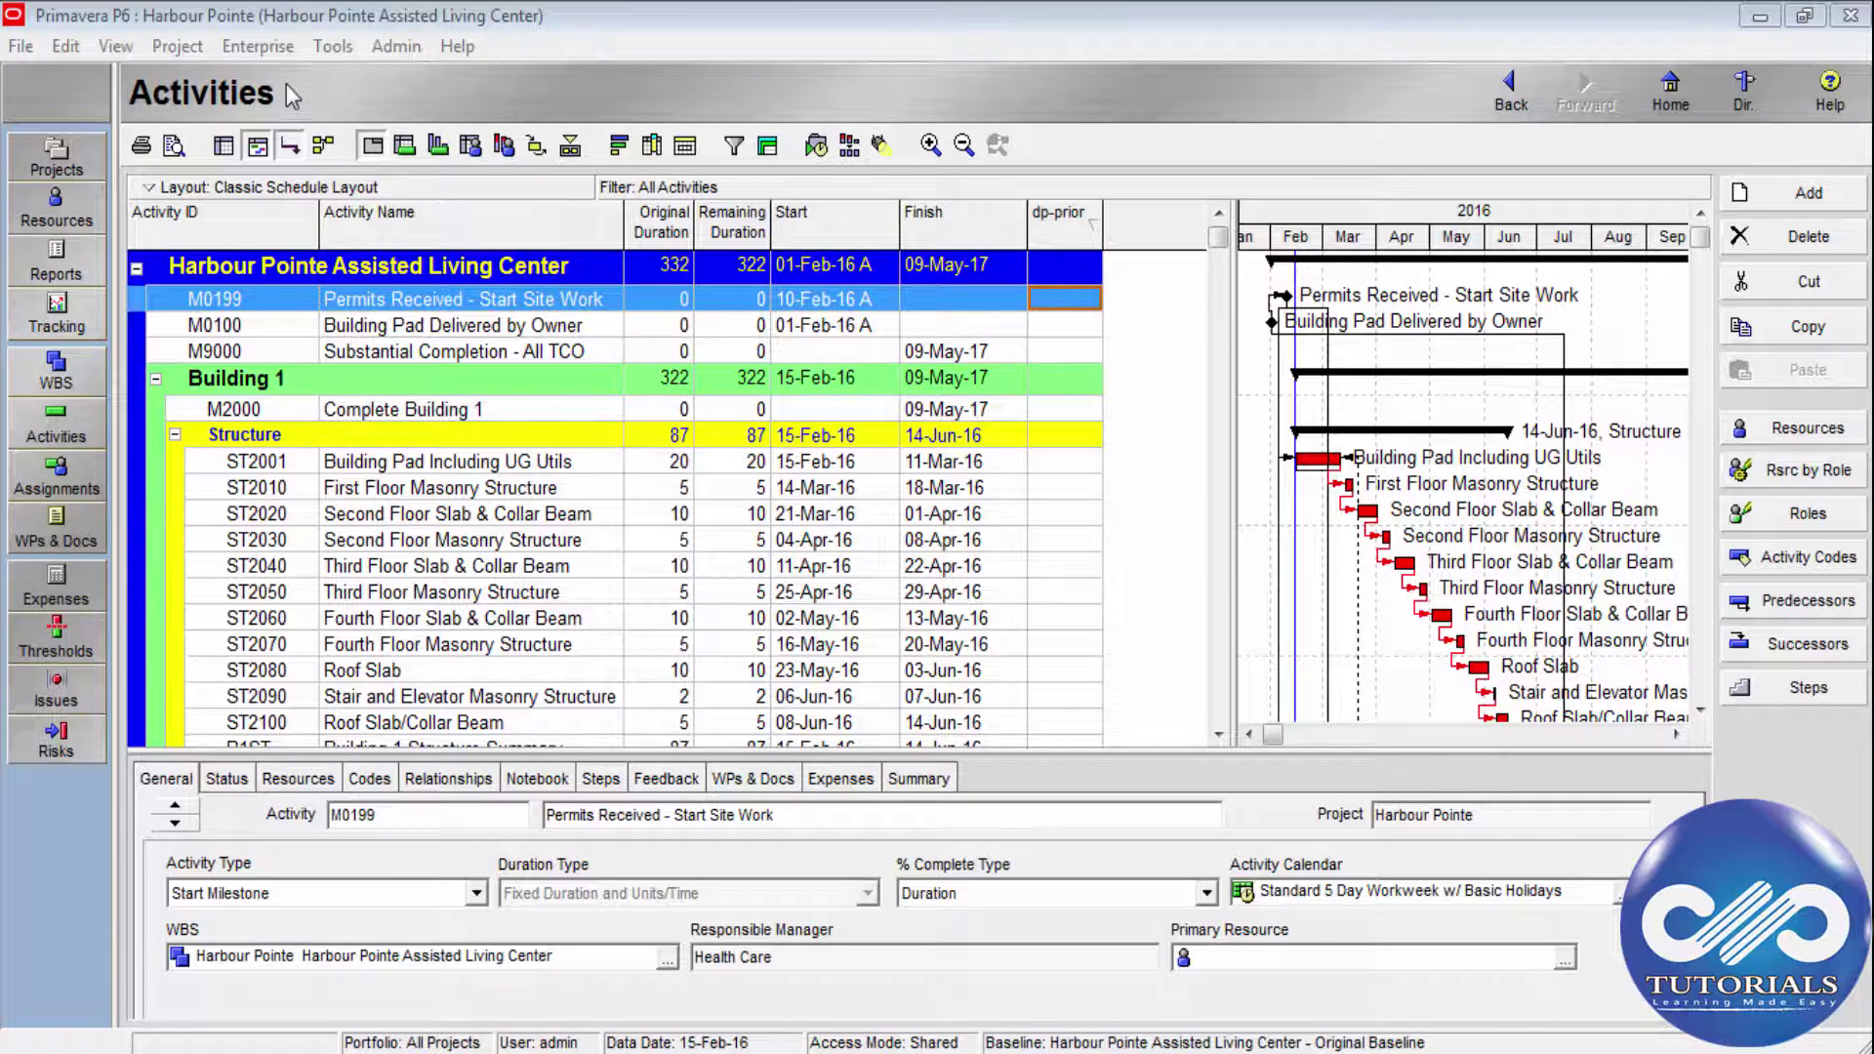
Add the activity user-defined field 'dp-end date' with data type Finish Date, then close the dialog.
click(255, 48)
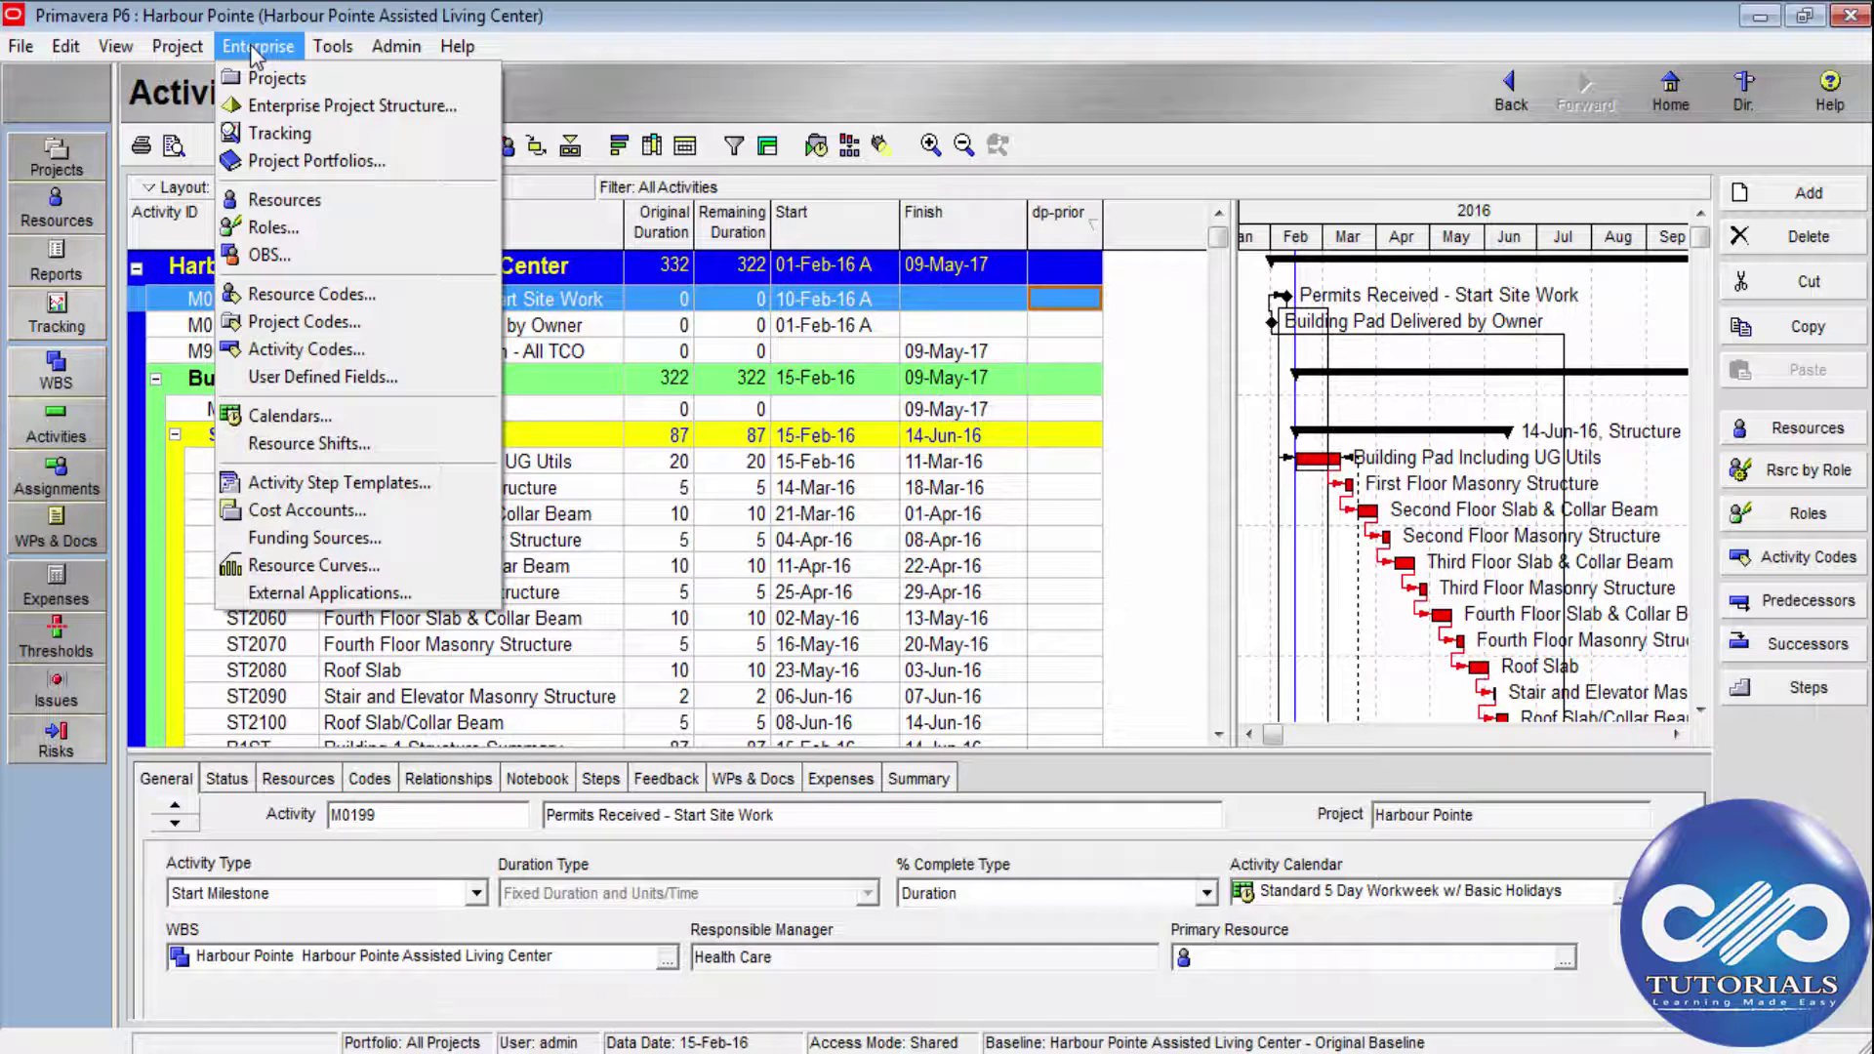
click(420, 381)
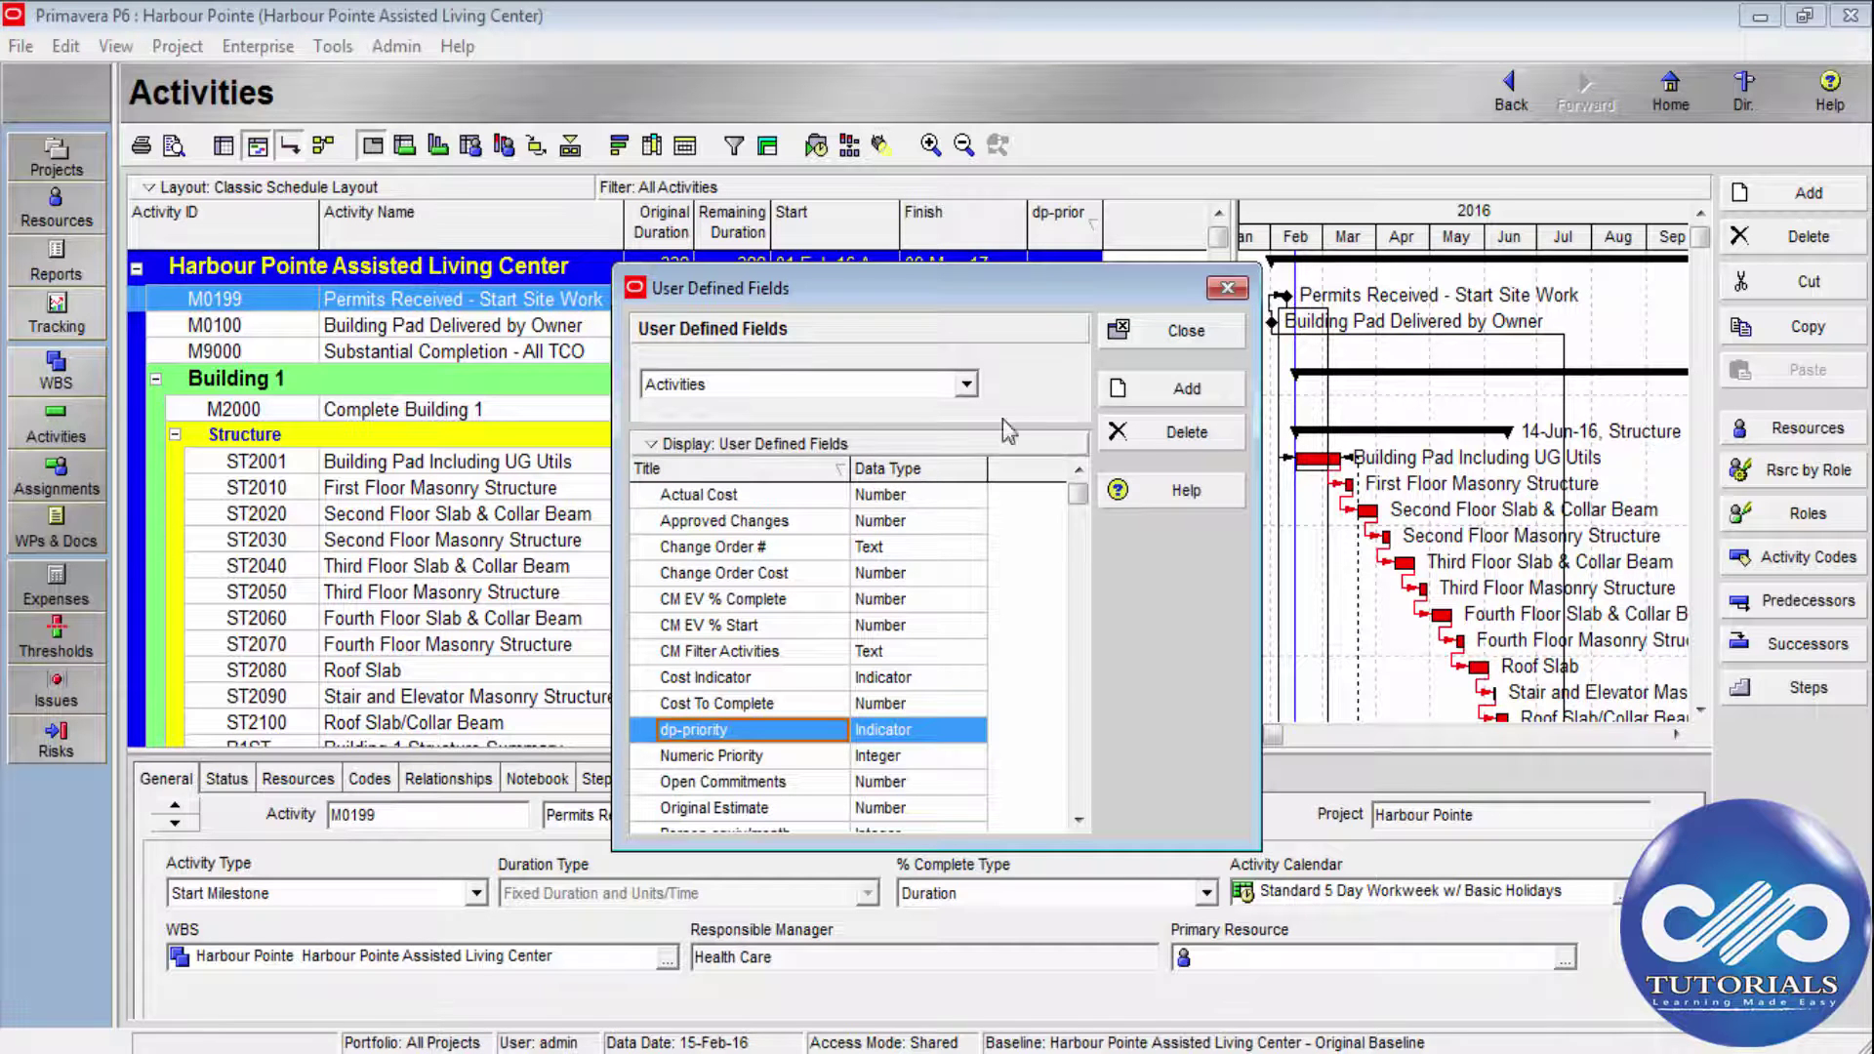
click(1144, 405)
click(797, 496)
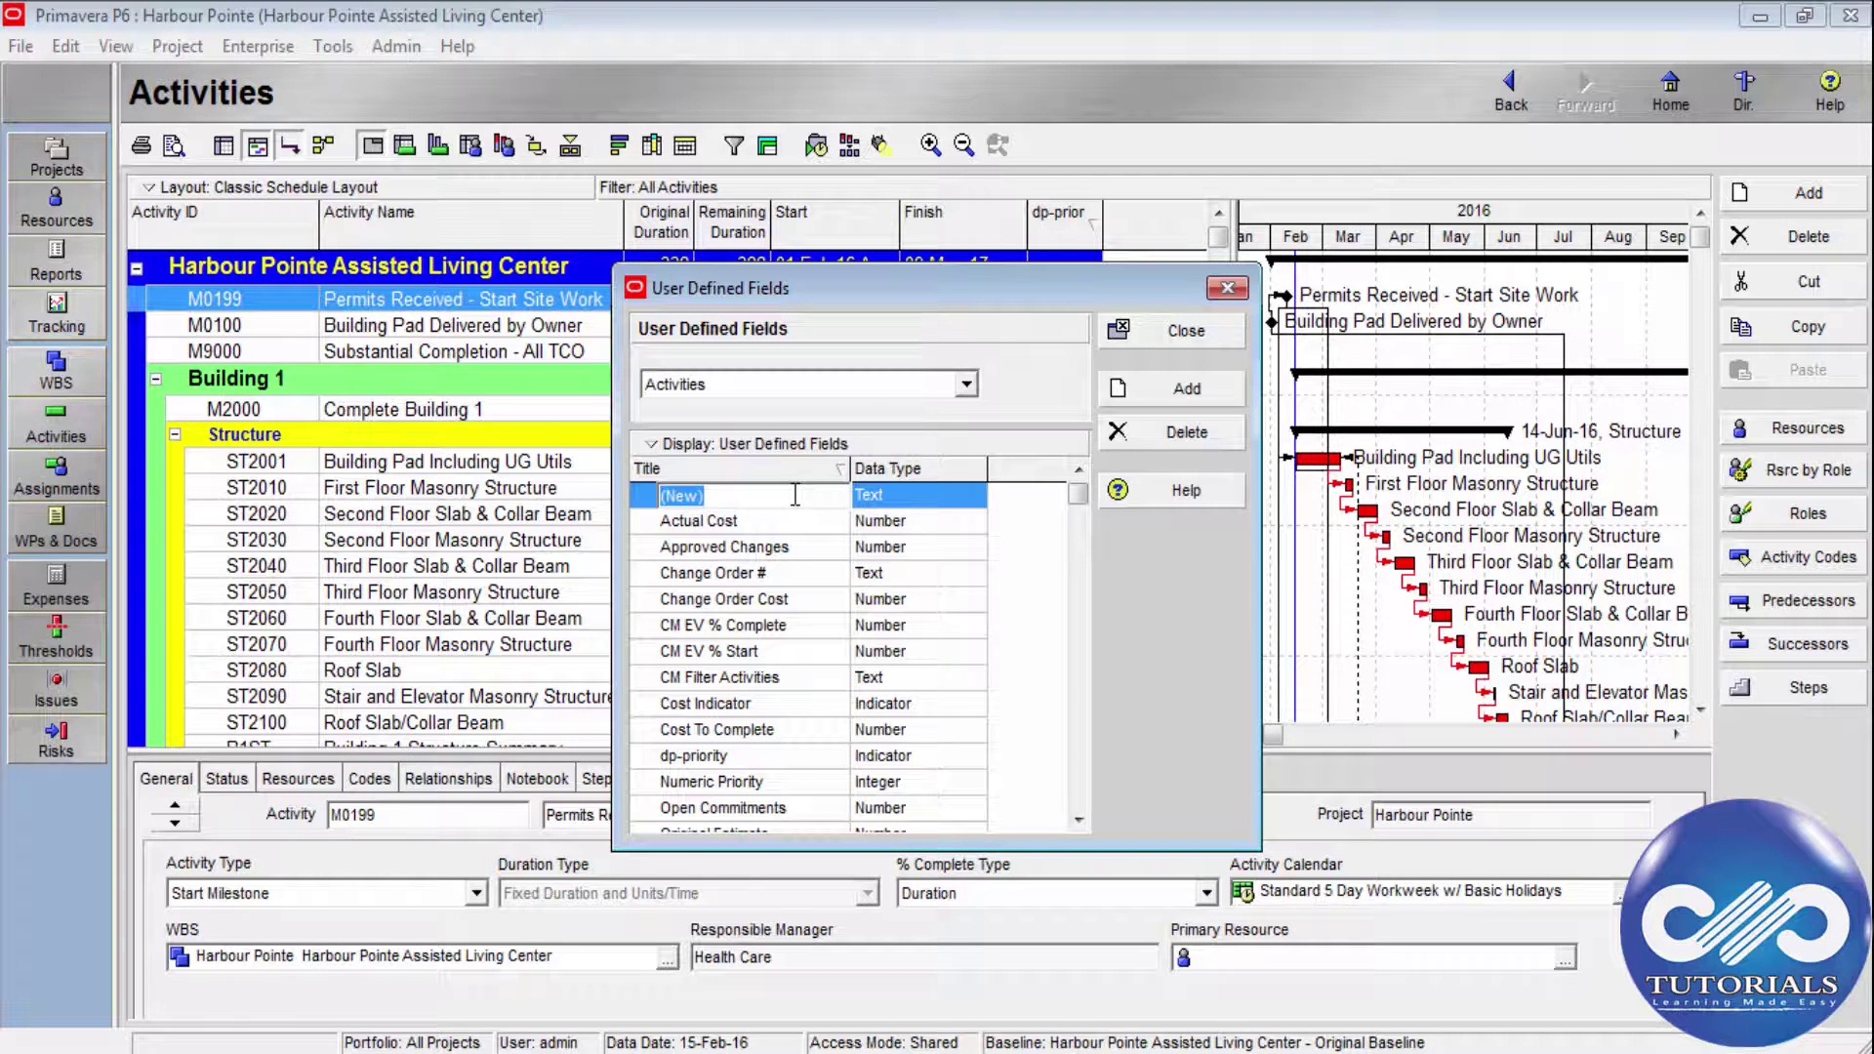
text(dp-end date)
click(935, 494)
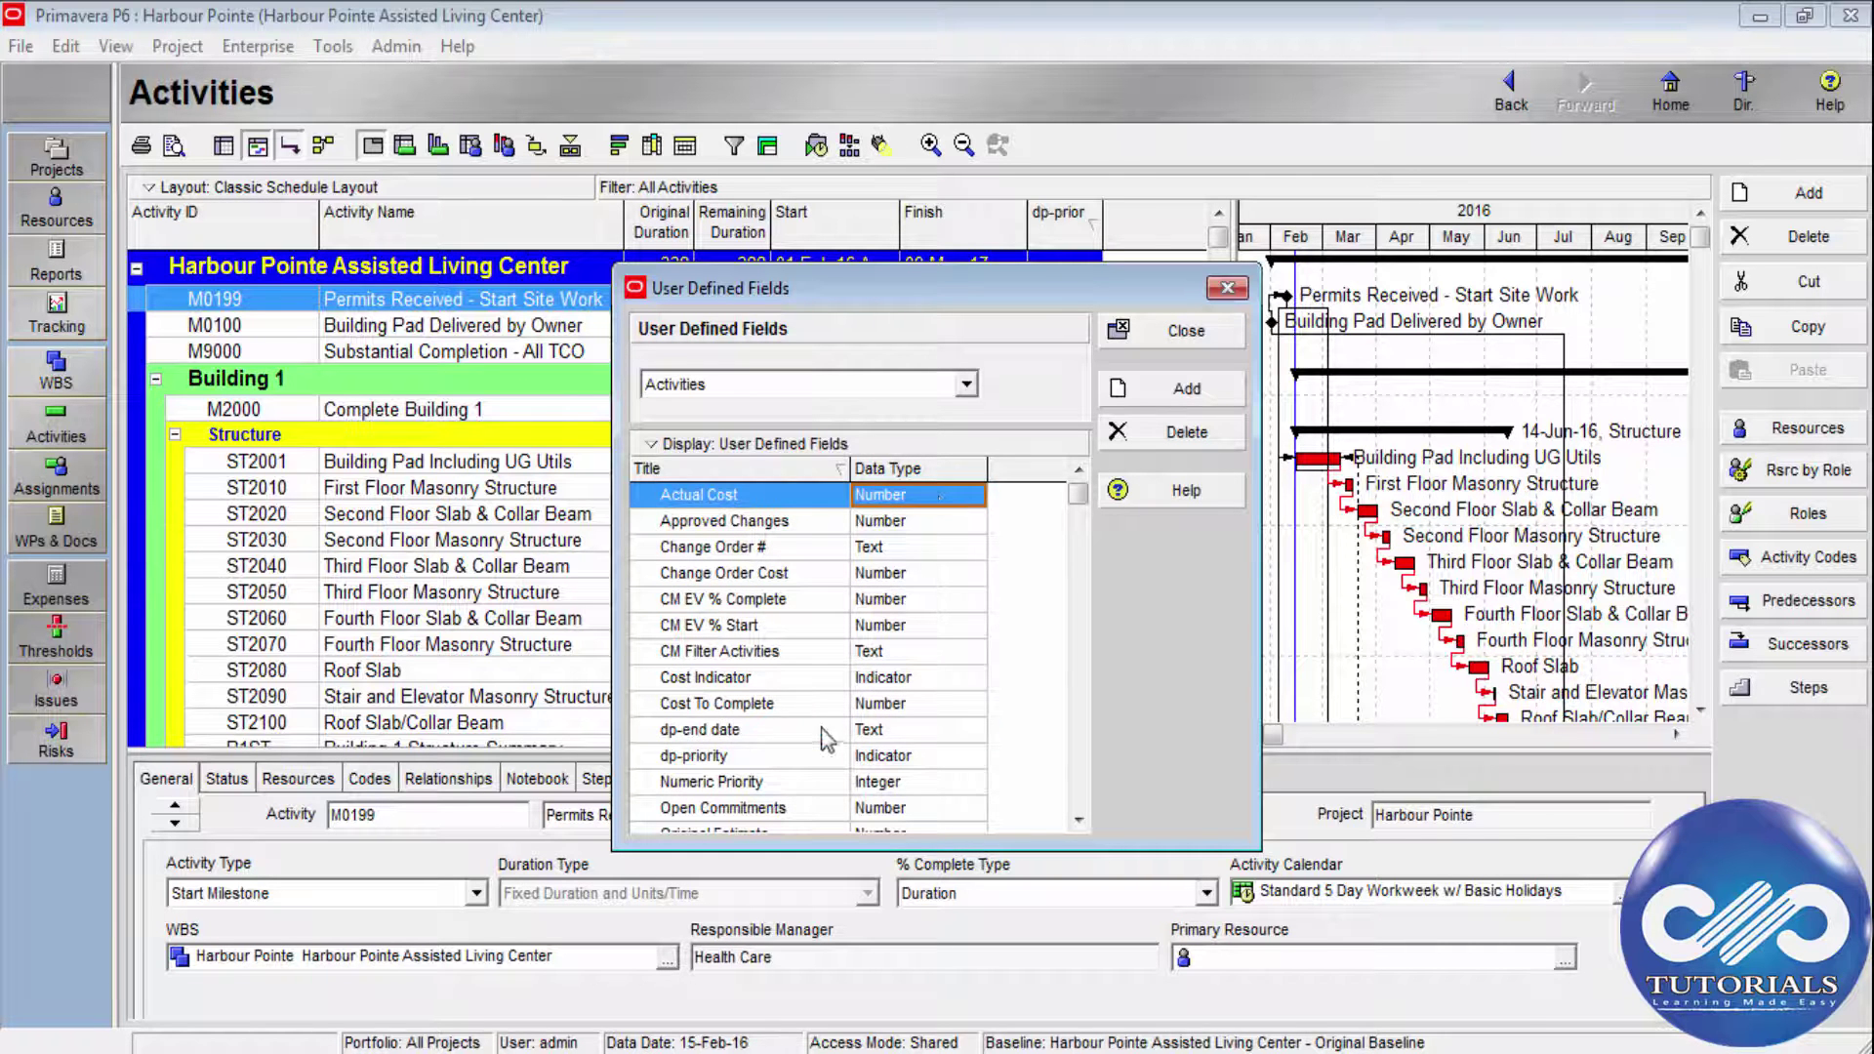
click(894, 734)
click(975, 732)
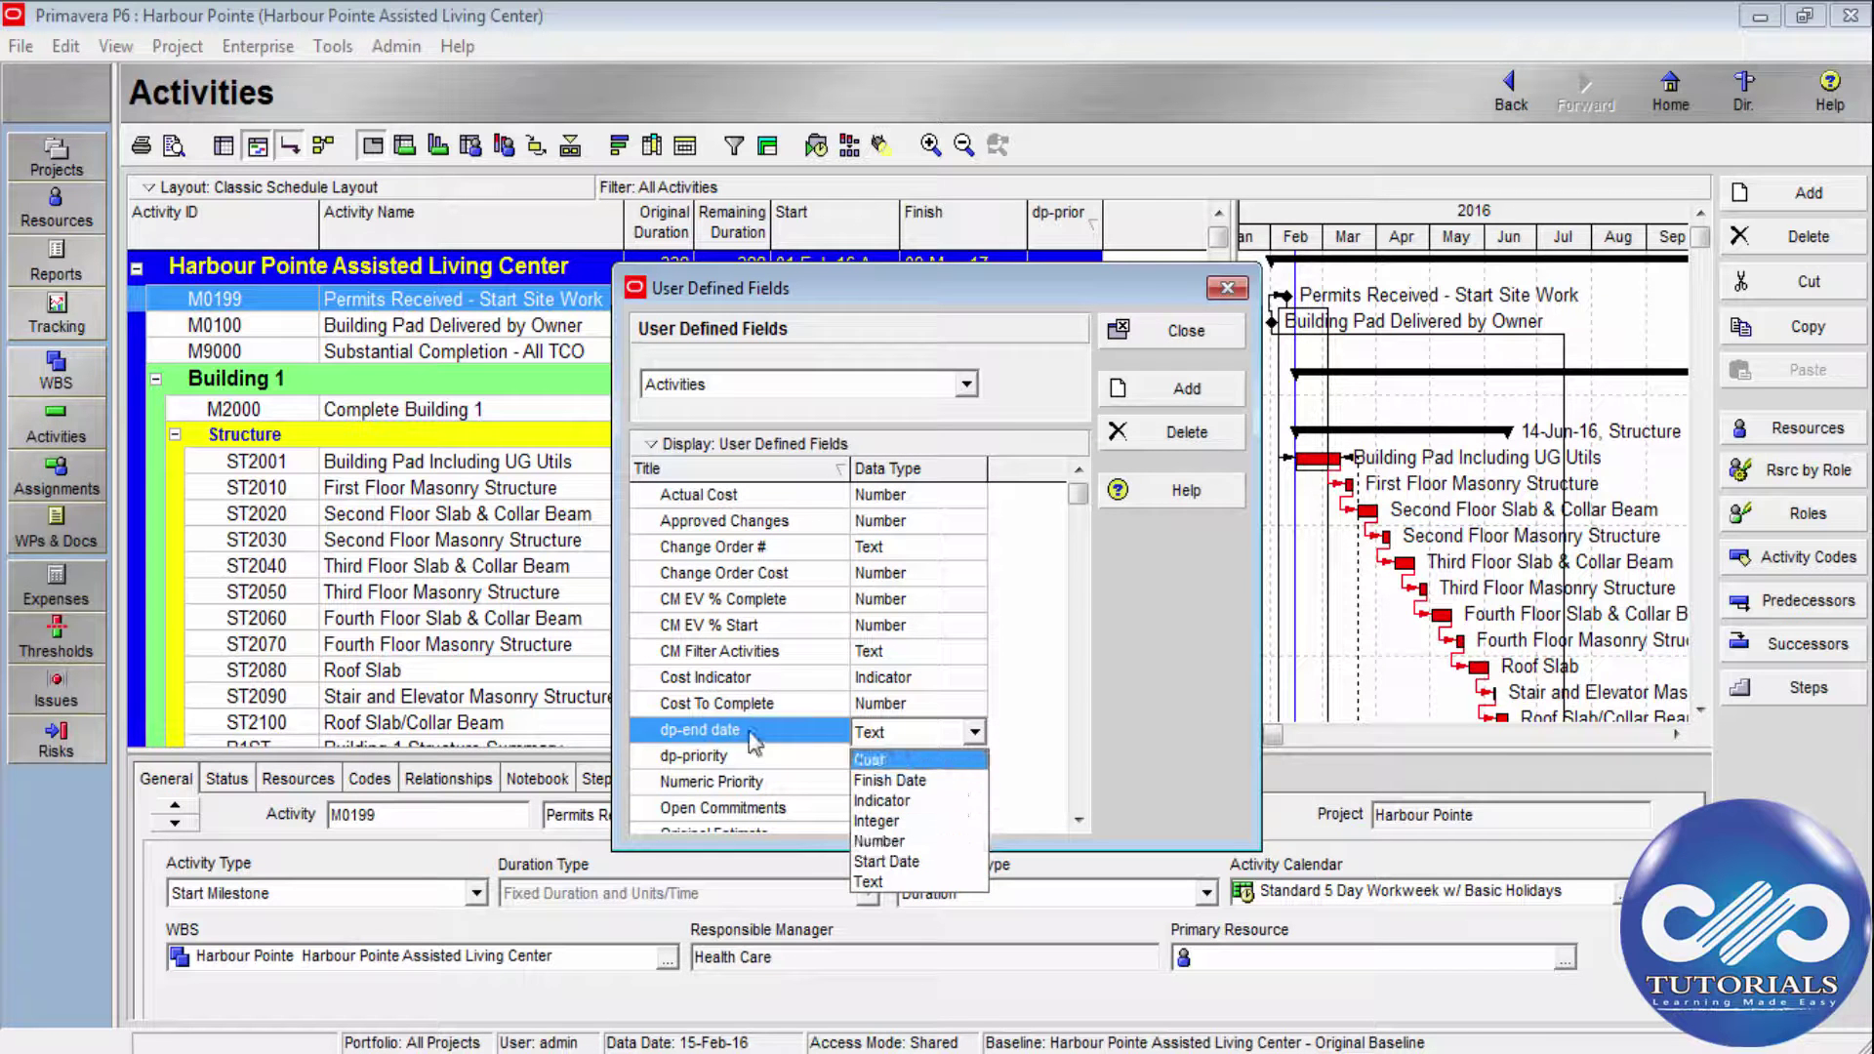
click(903, 780)
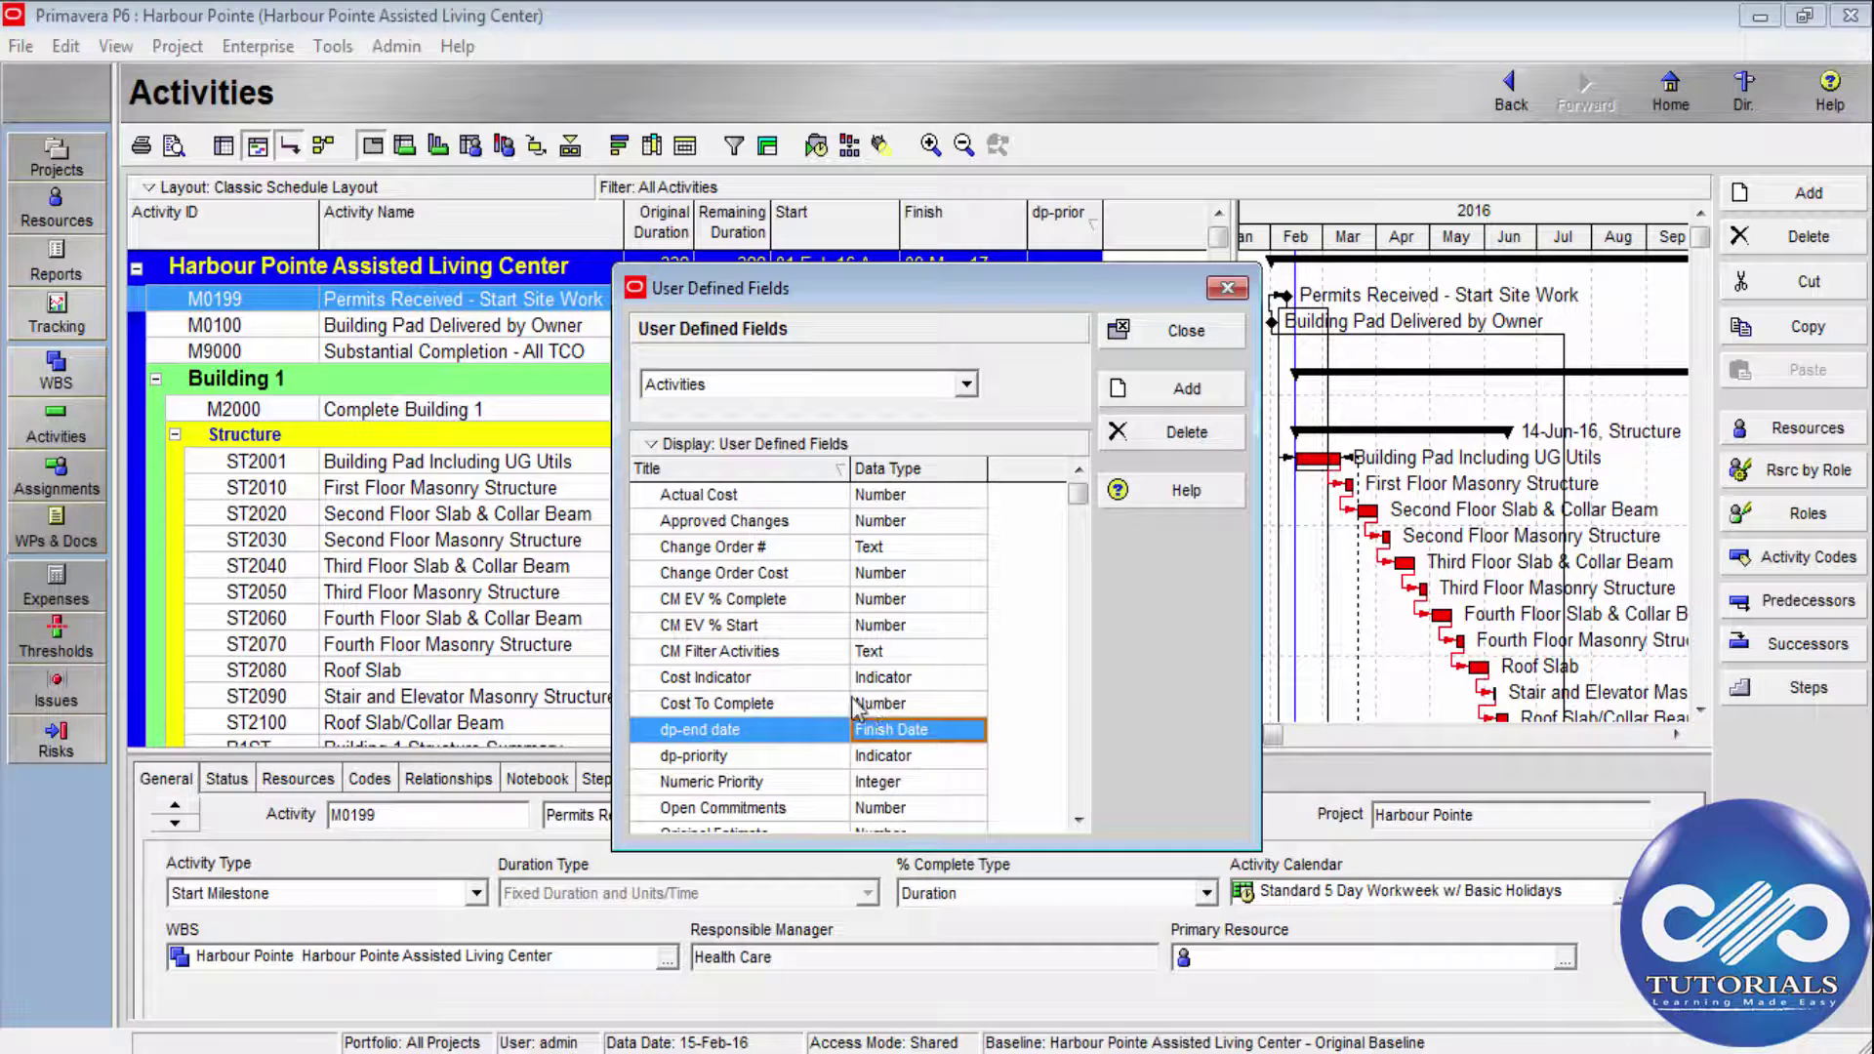
click(1175, 333)
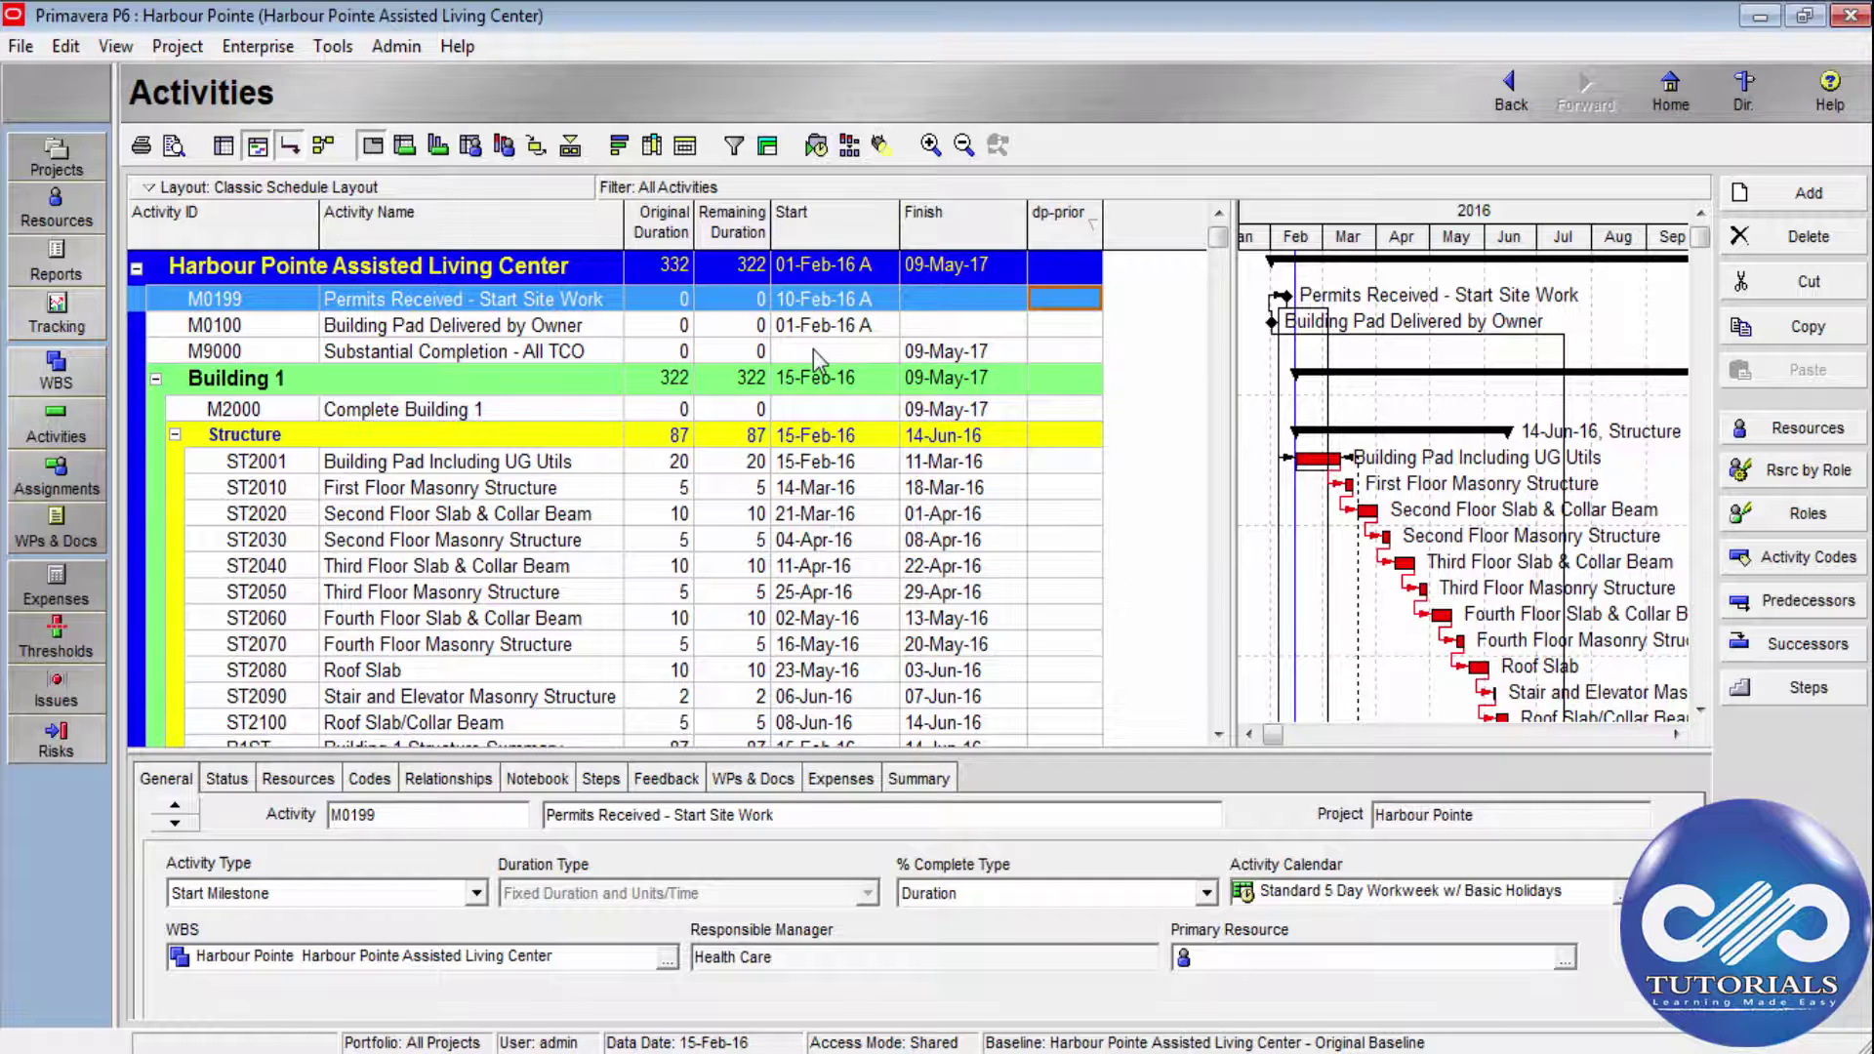
Replace the dp-priority column with dp-end date in the activity table's displayed columns.
right_click(1070, 226)
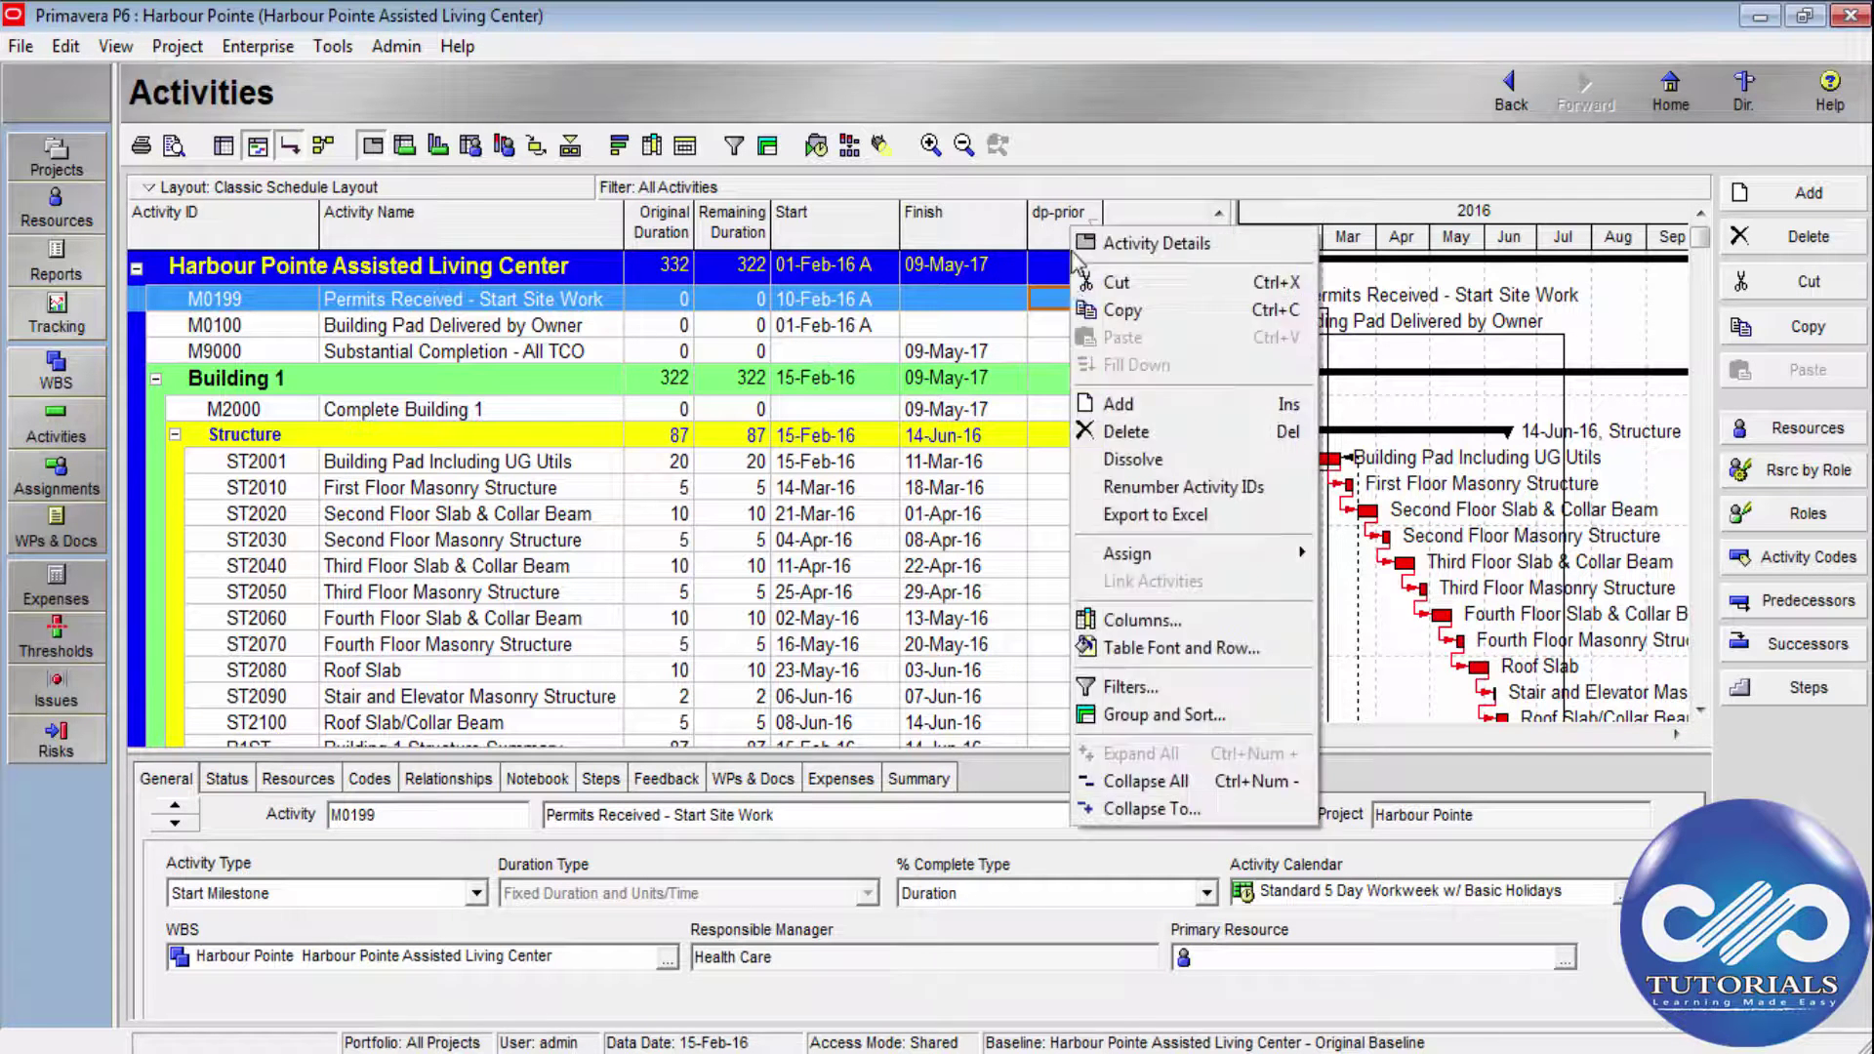
click(1133, 619)
click(539, 578)
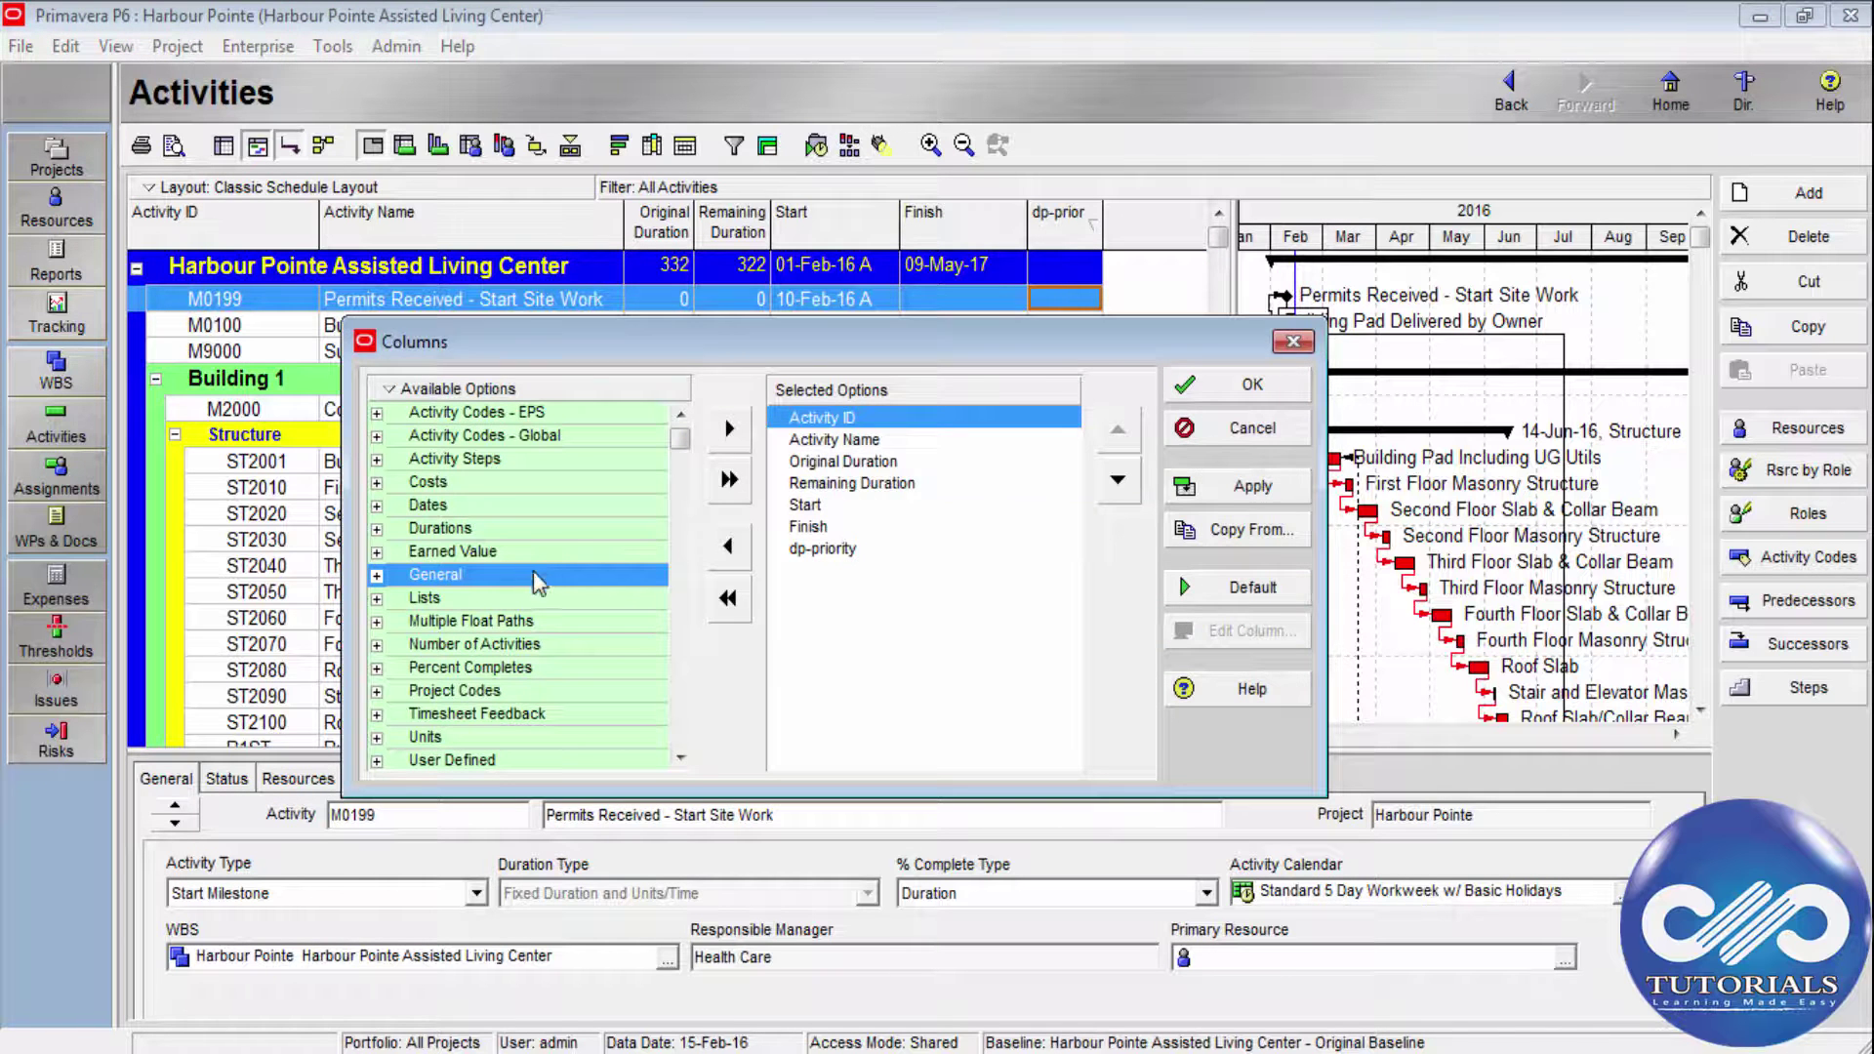
key(ctrl+f)
text(dp-end)
key(Return)
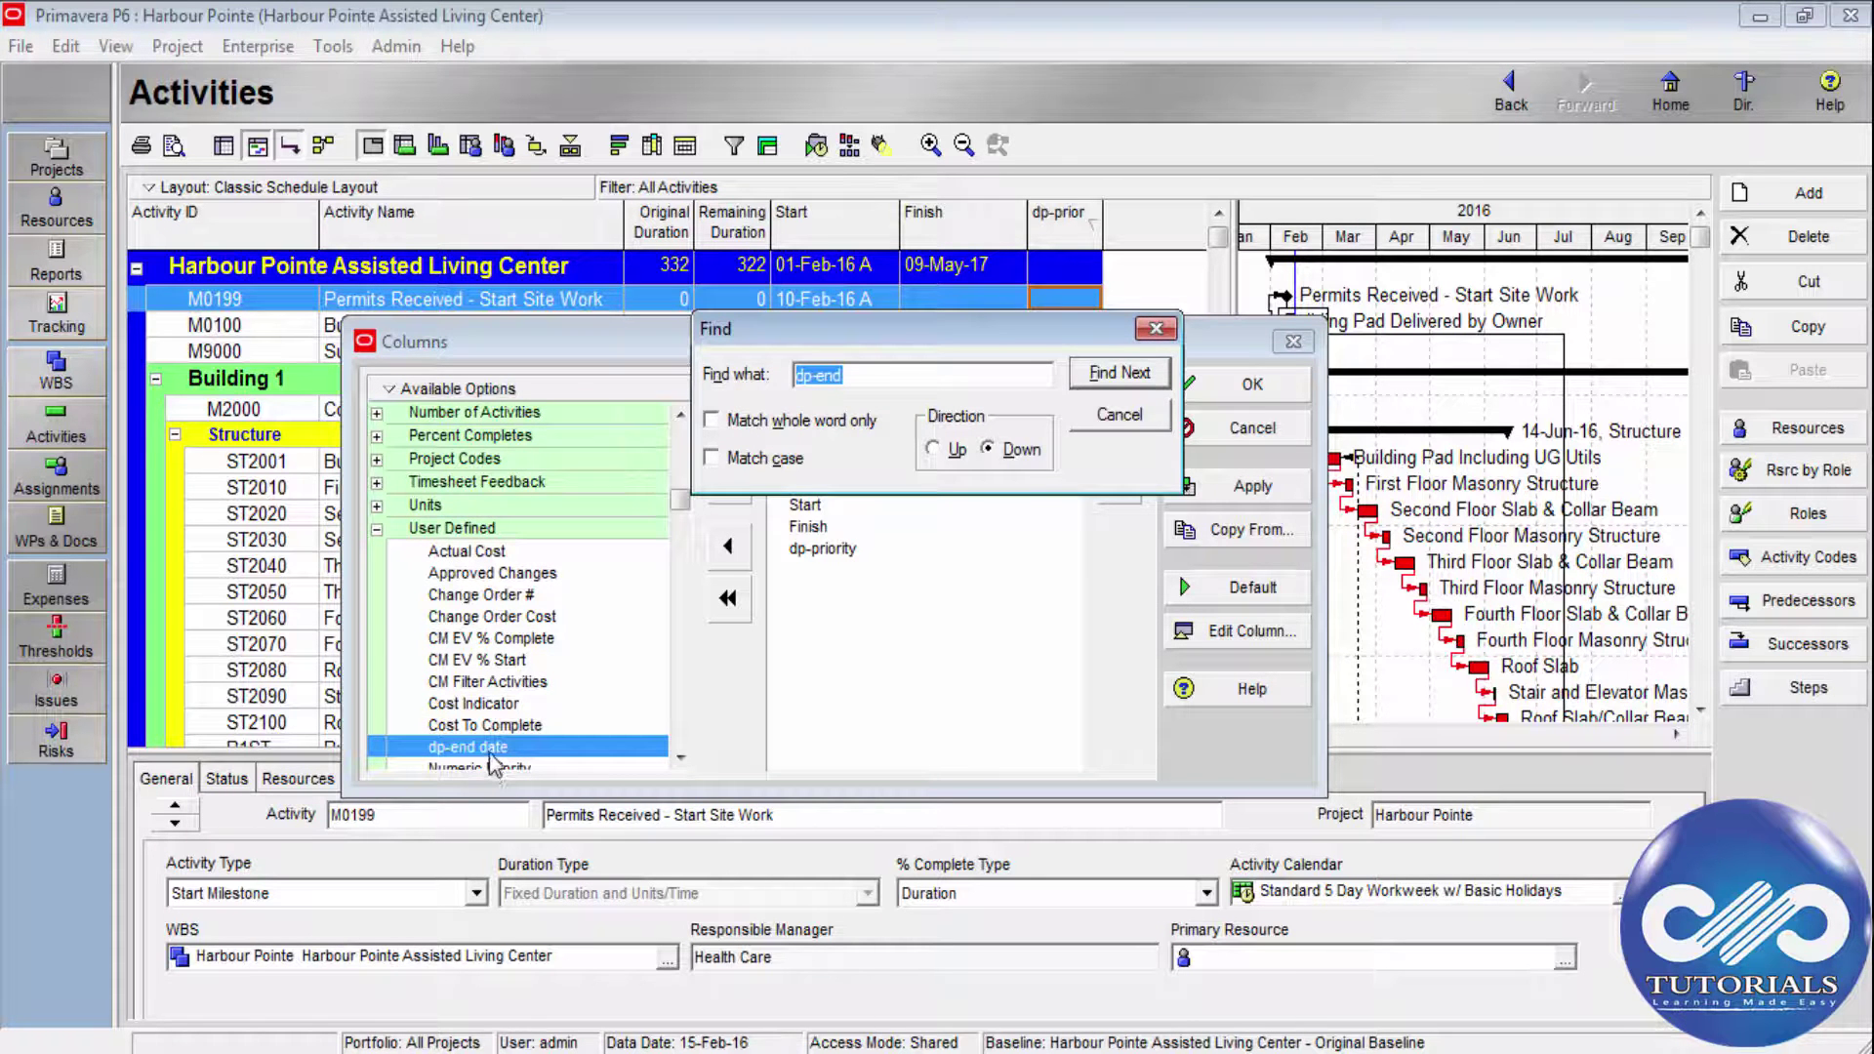
click(994, 356)
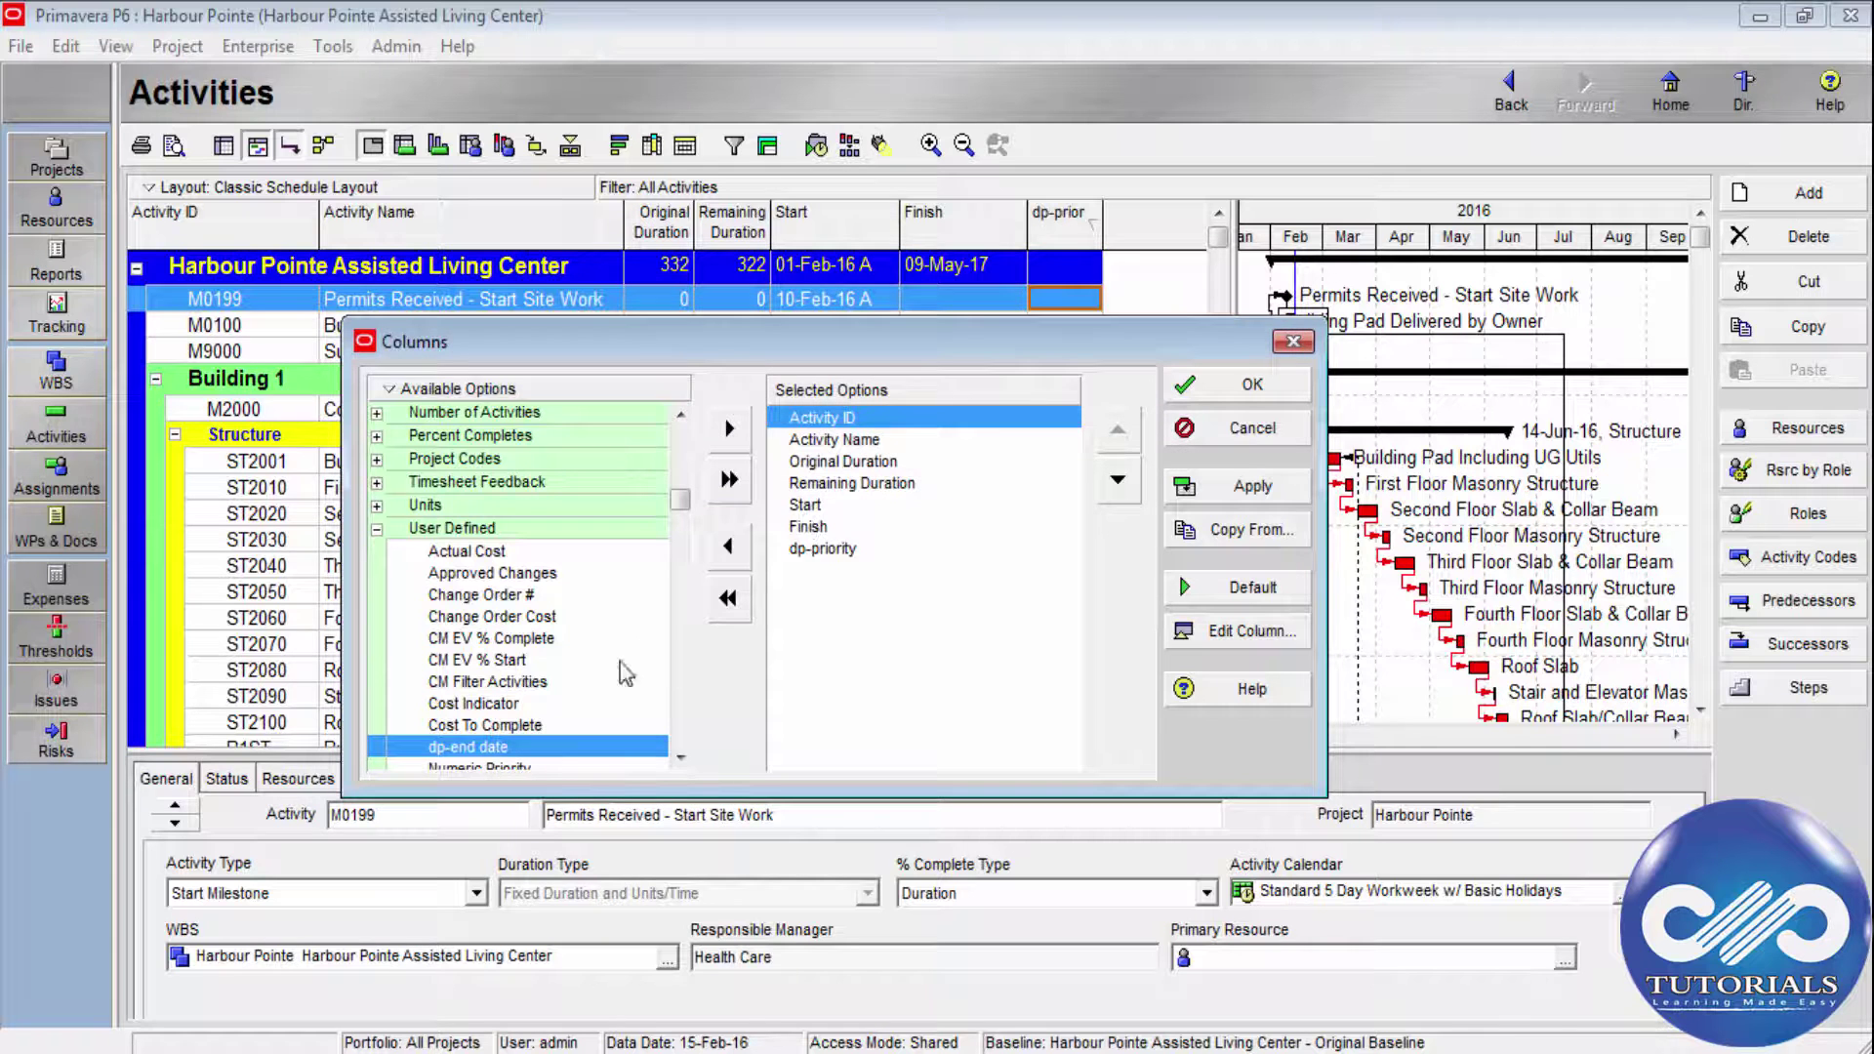
click(825, 548)
click(729, 429)
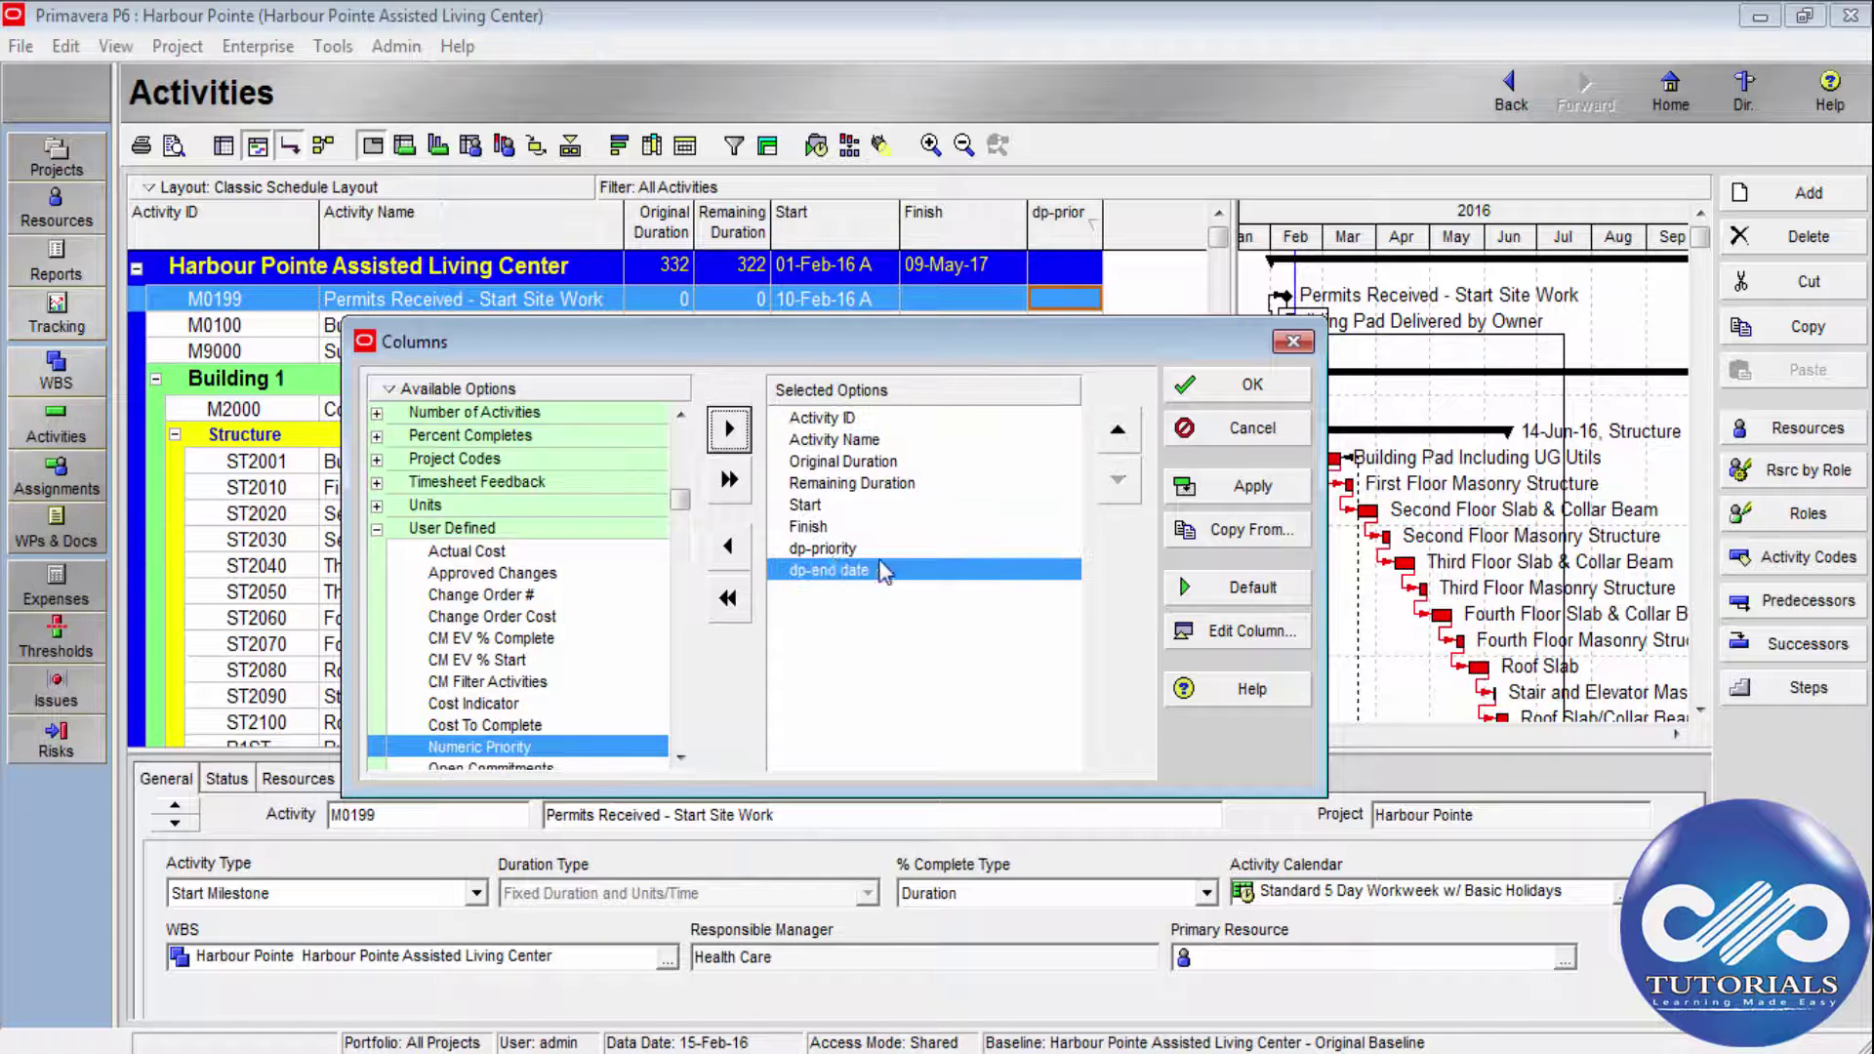
double_click(825, 549)
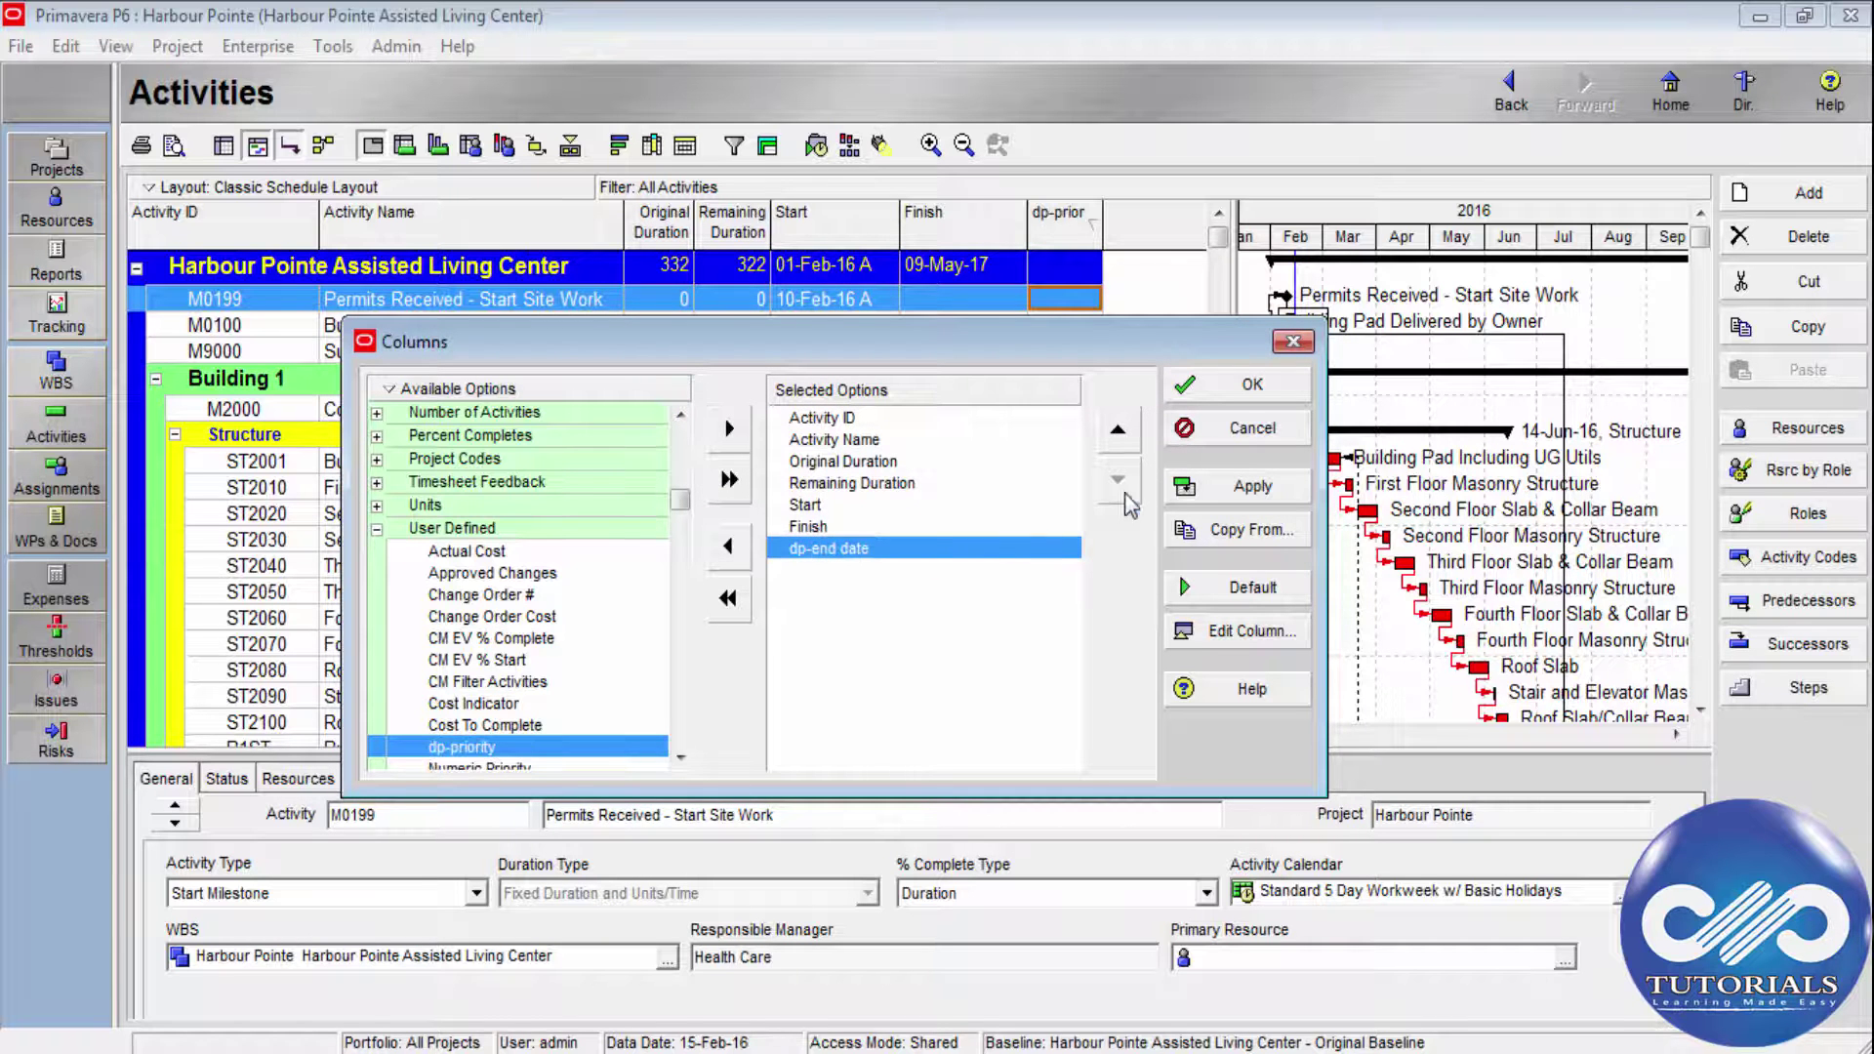
click(1249, 386)
Widen the activity table and the dp-end date column, then move down to M0100.
drag(1228, 335, 1323, 336)
drag(1216, 221, 1125, 223)
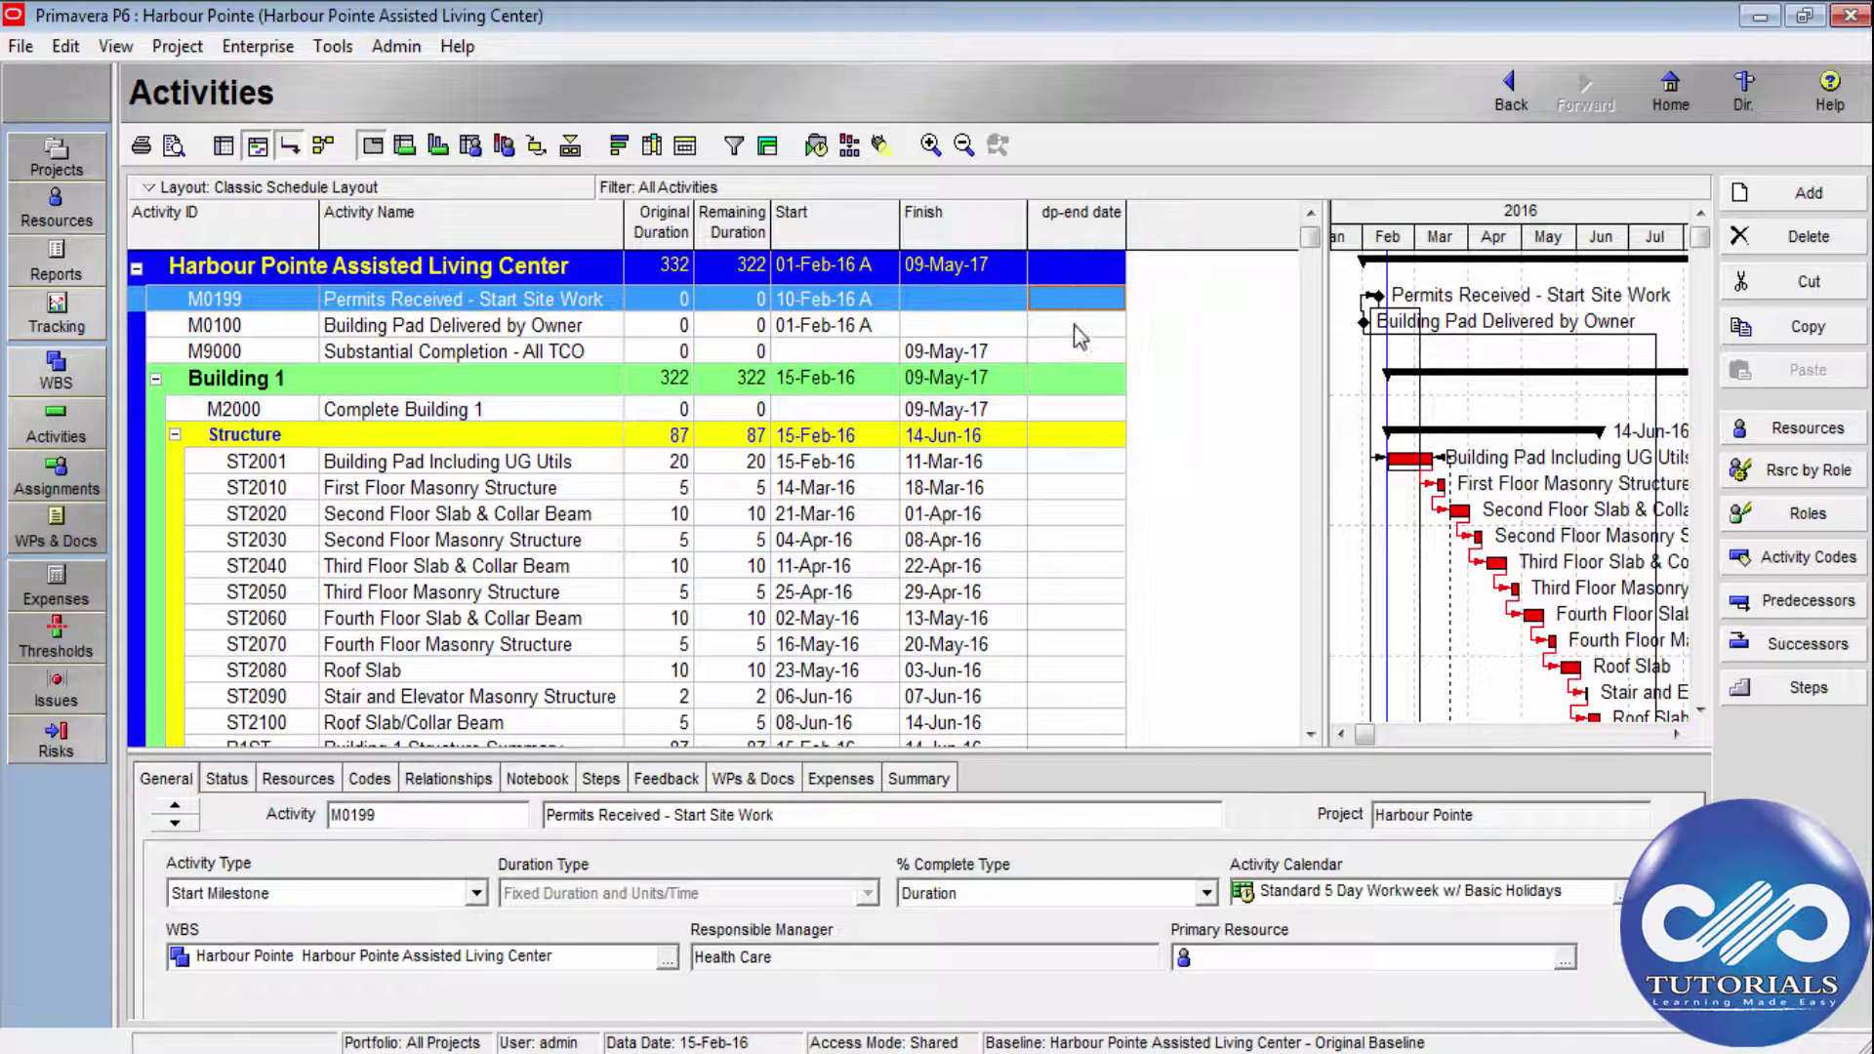
key(Down)
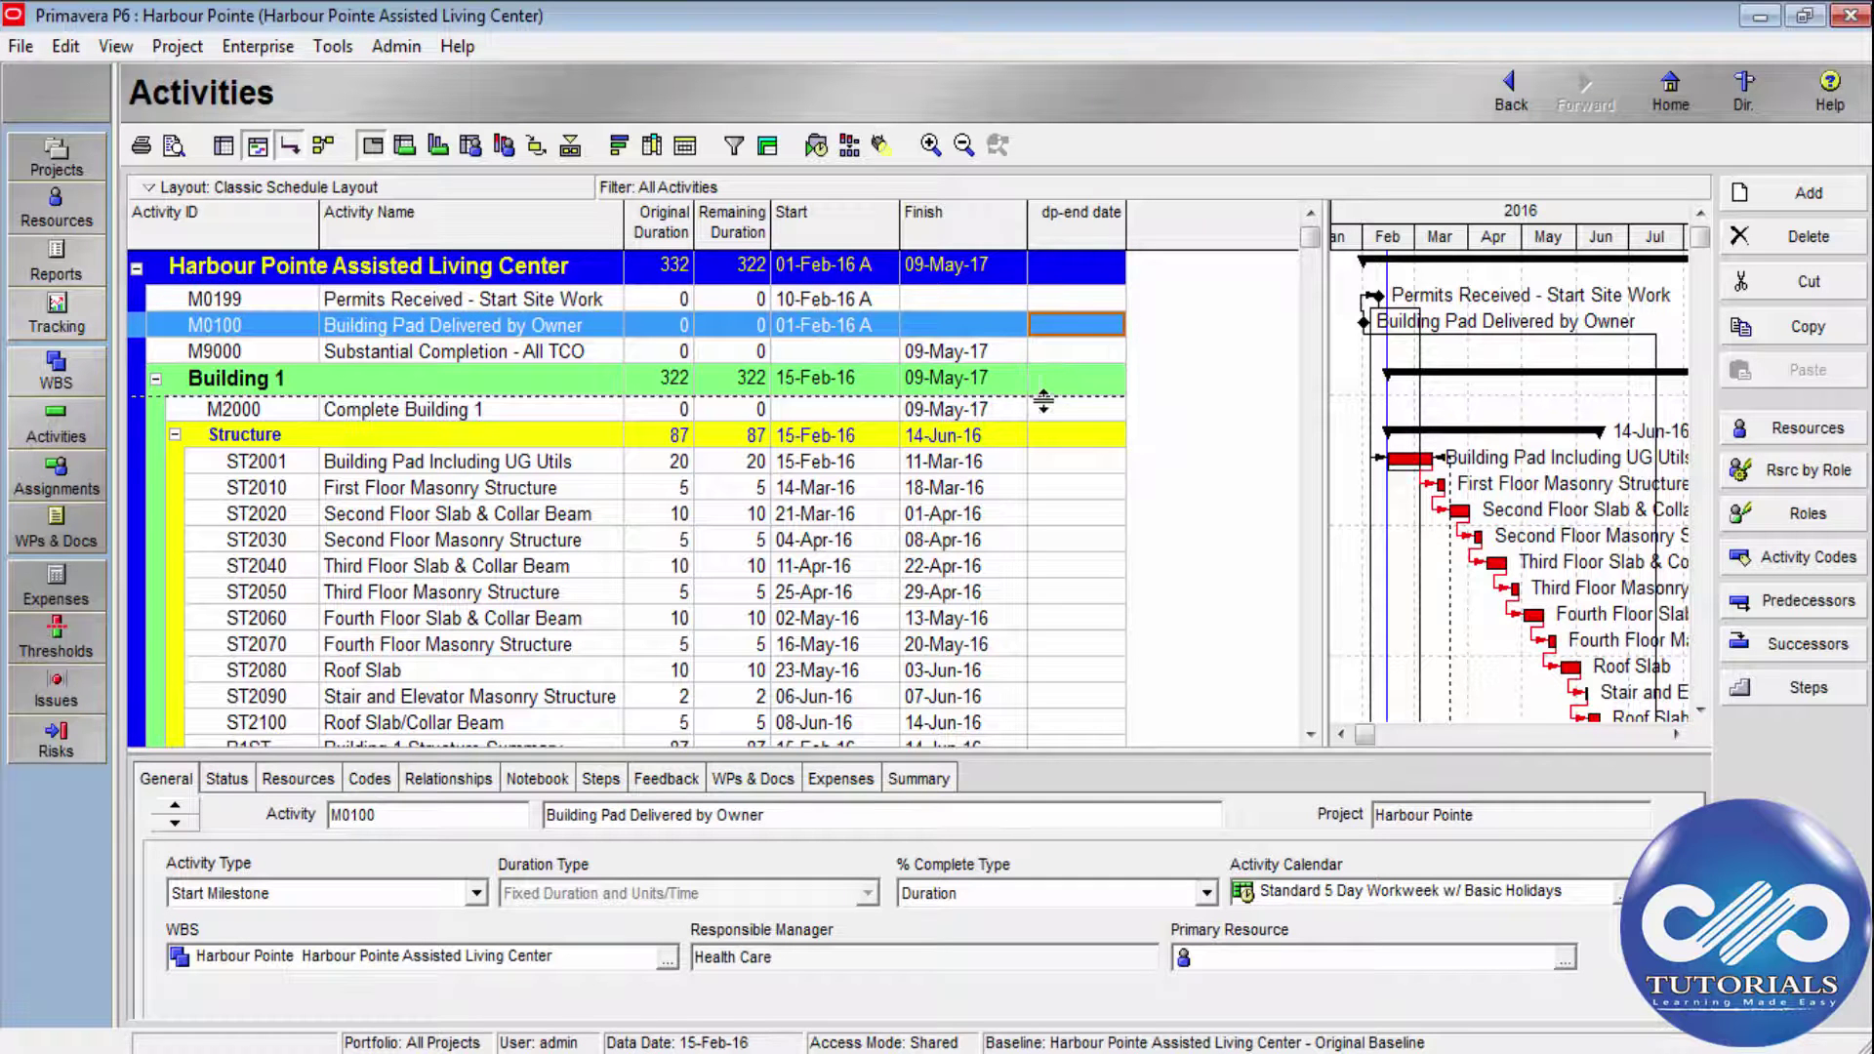
click(1084, 408)
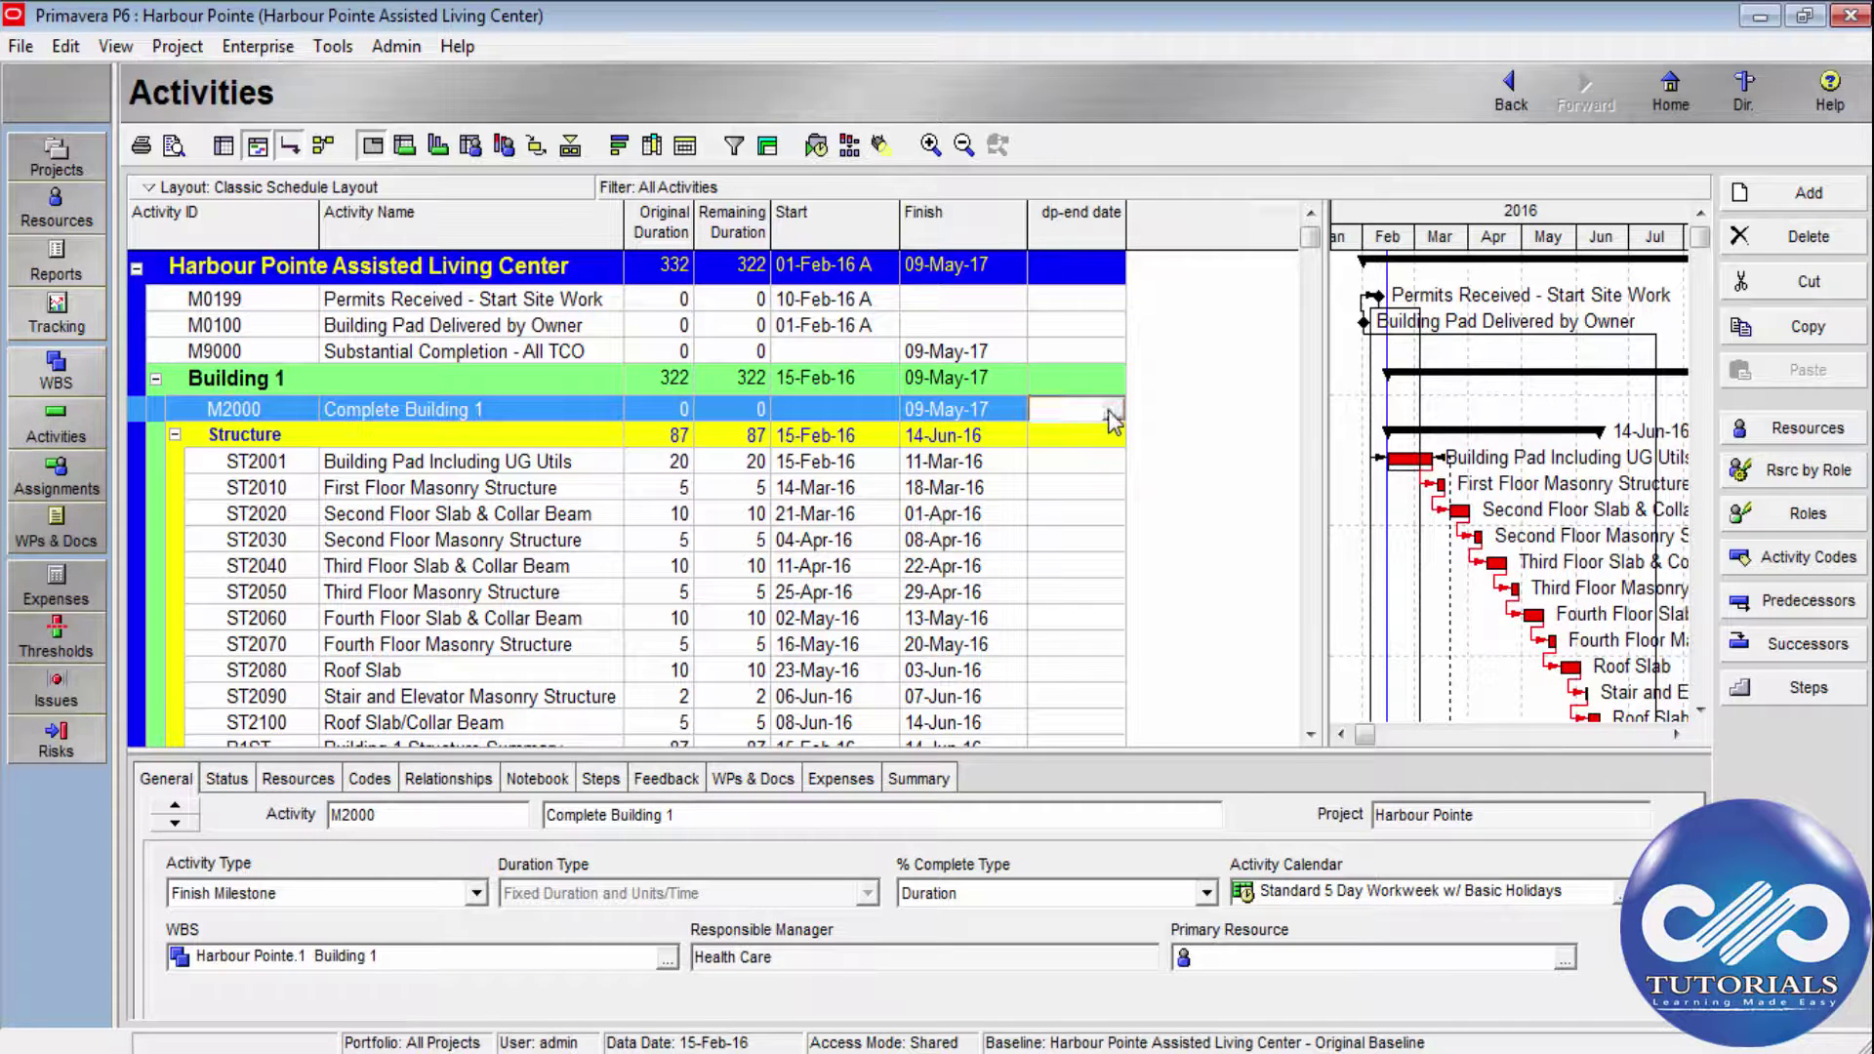
click(1112, 411)
click(1307, 881)
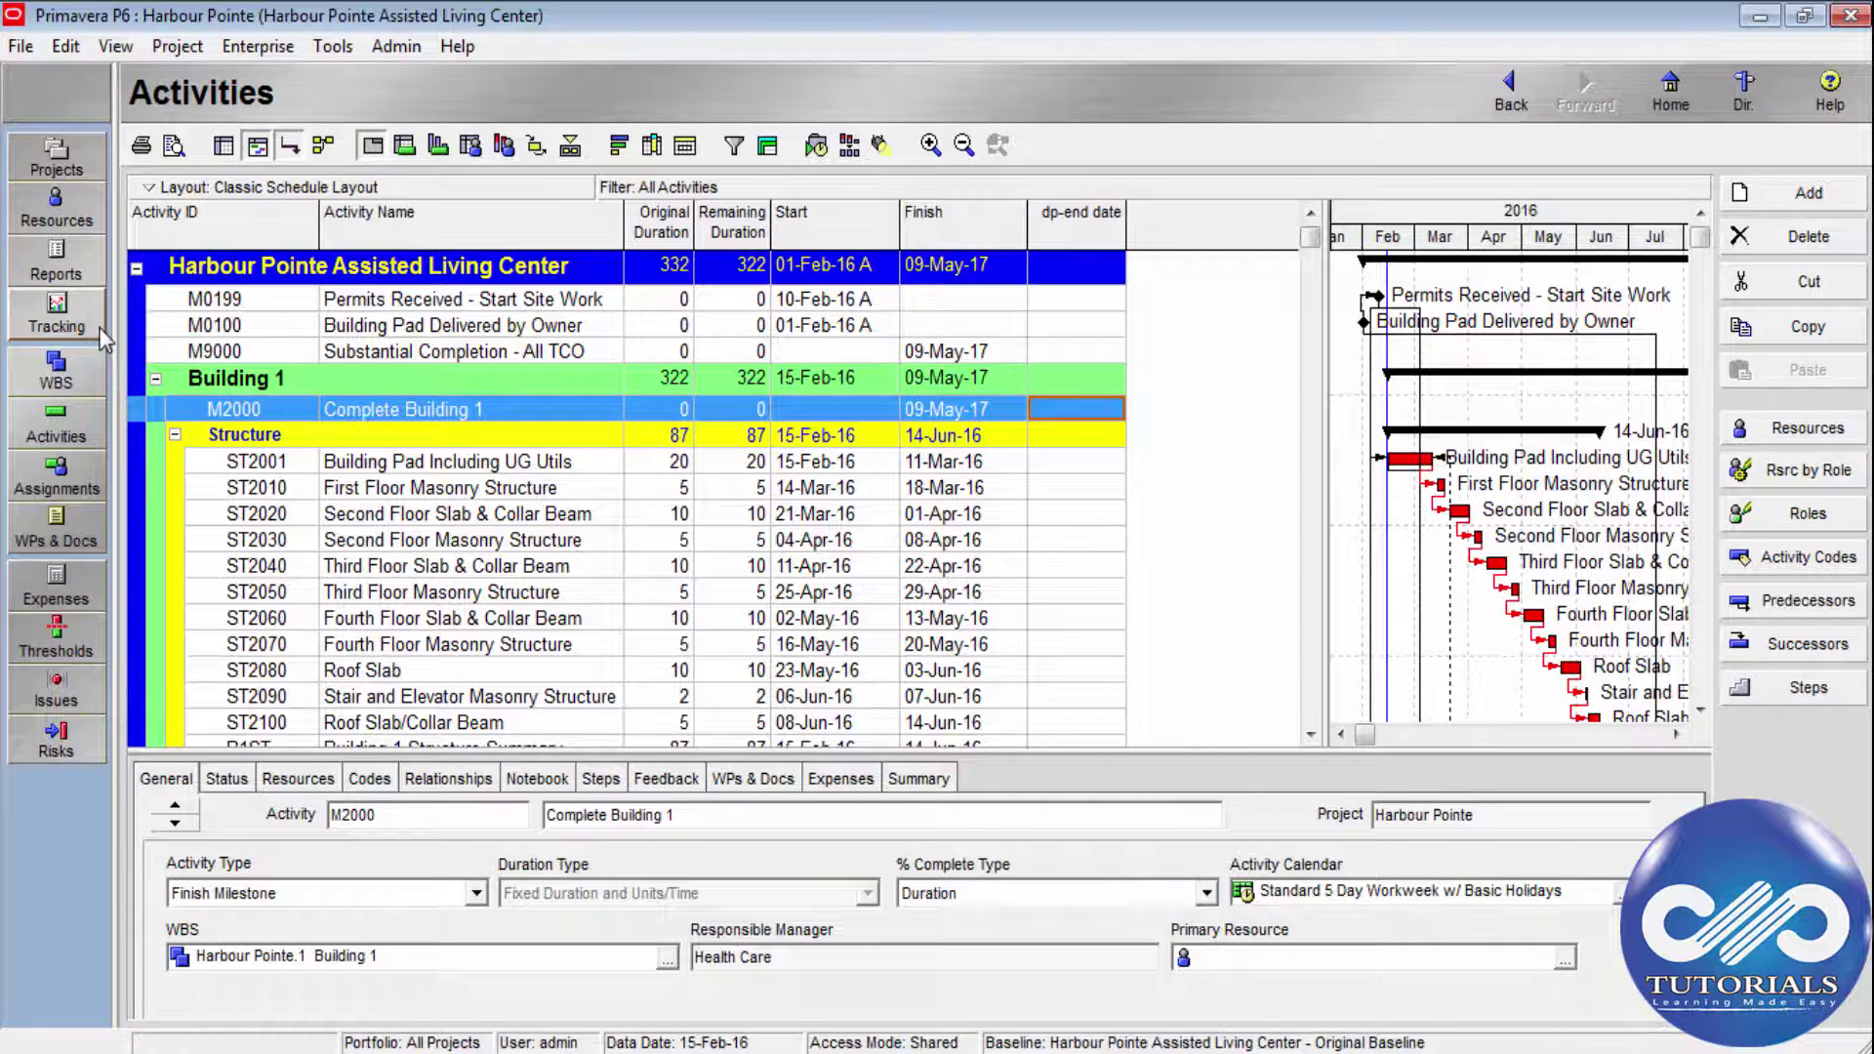
right_click(1195, 374)
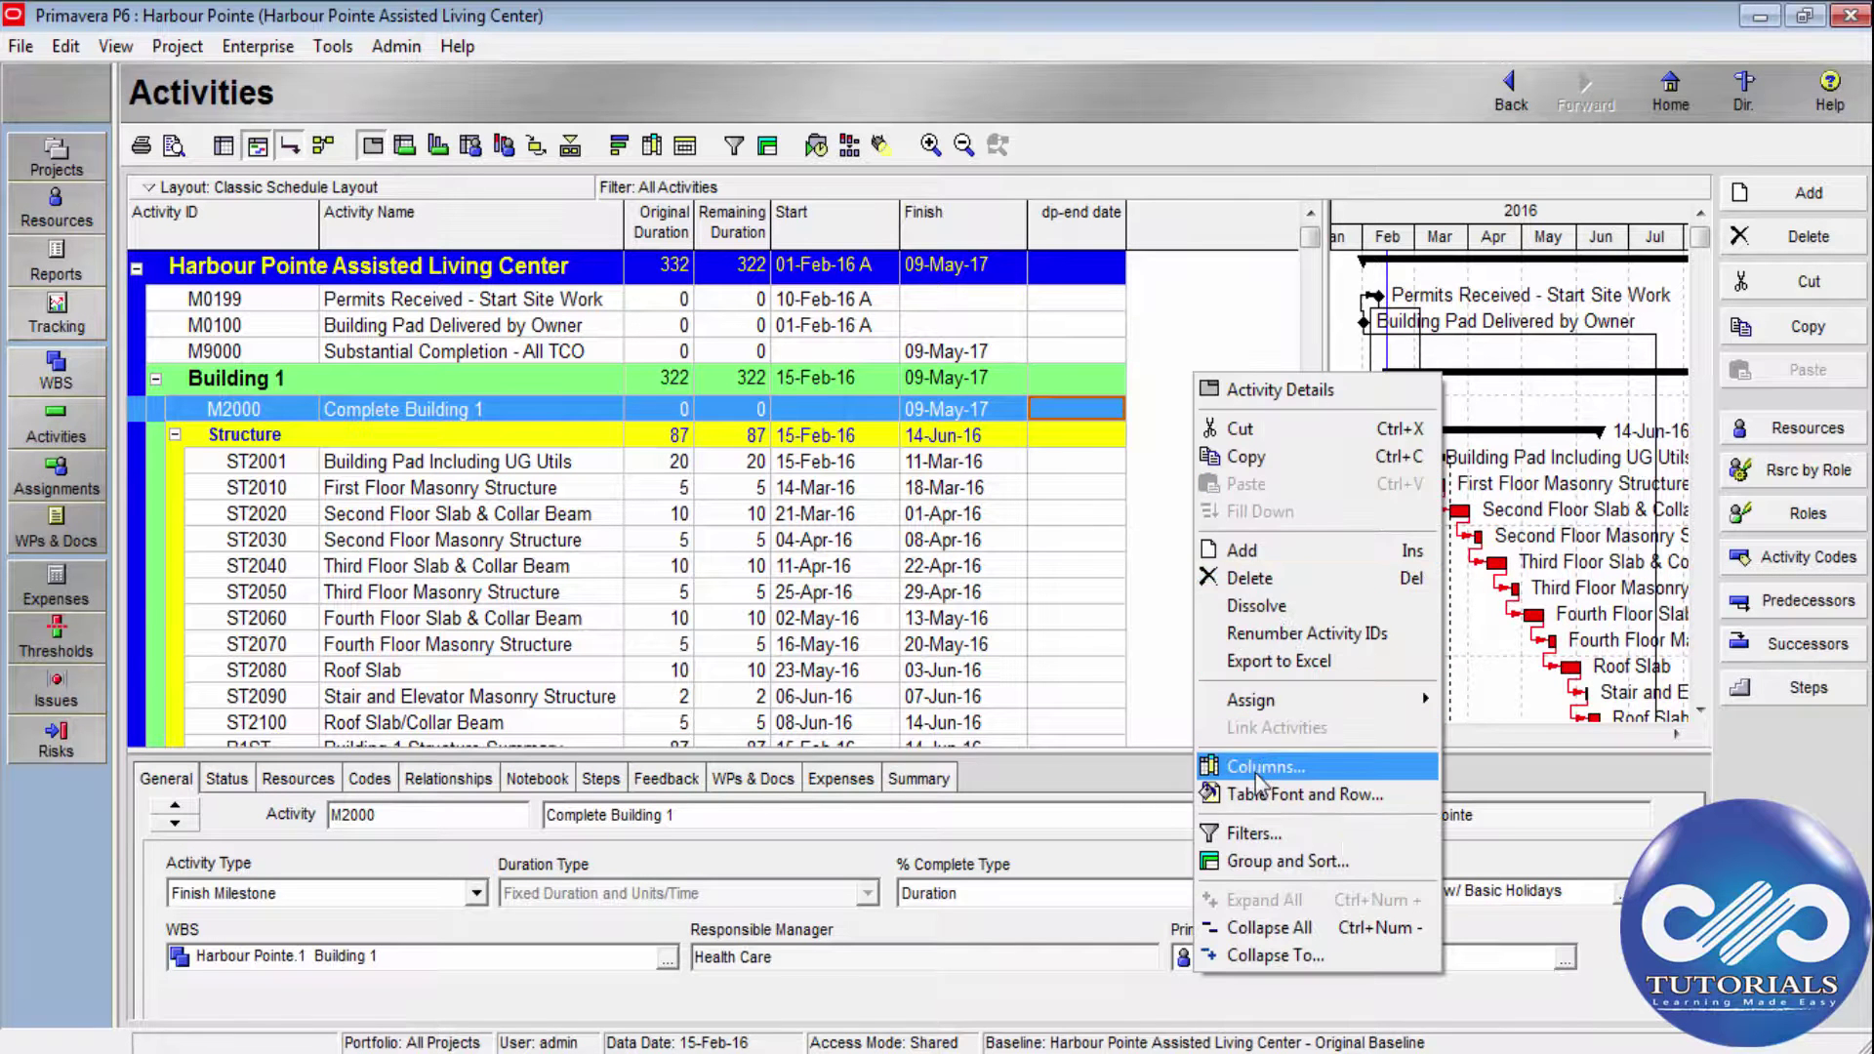
click(1152, 343)
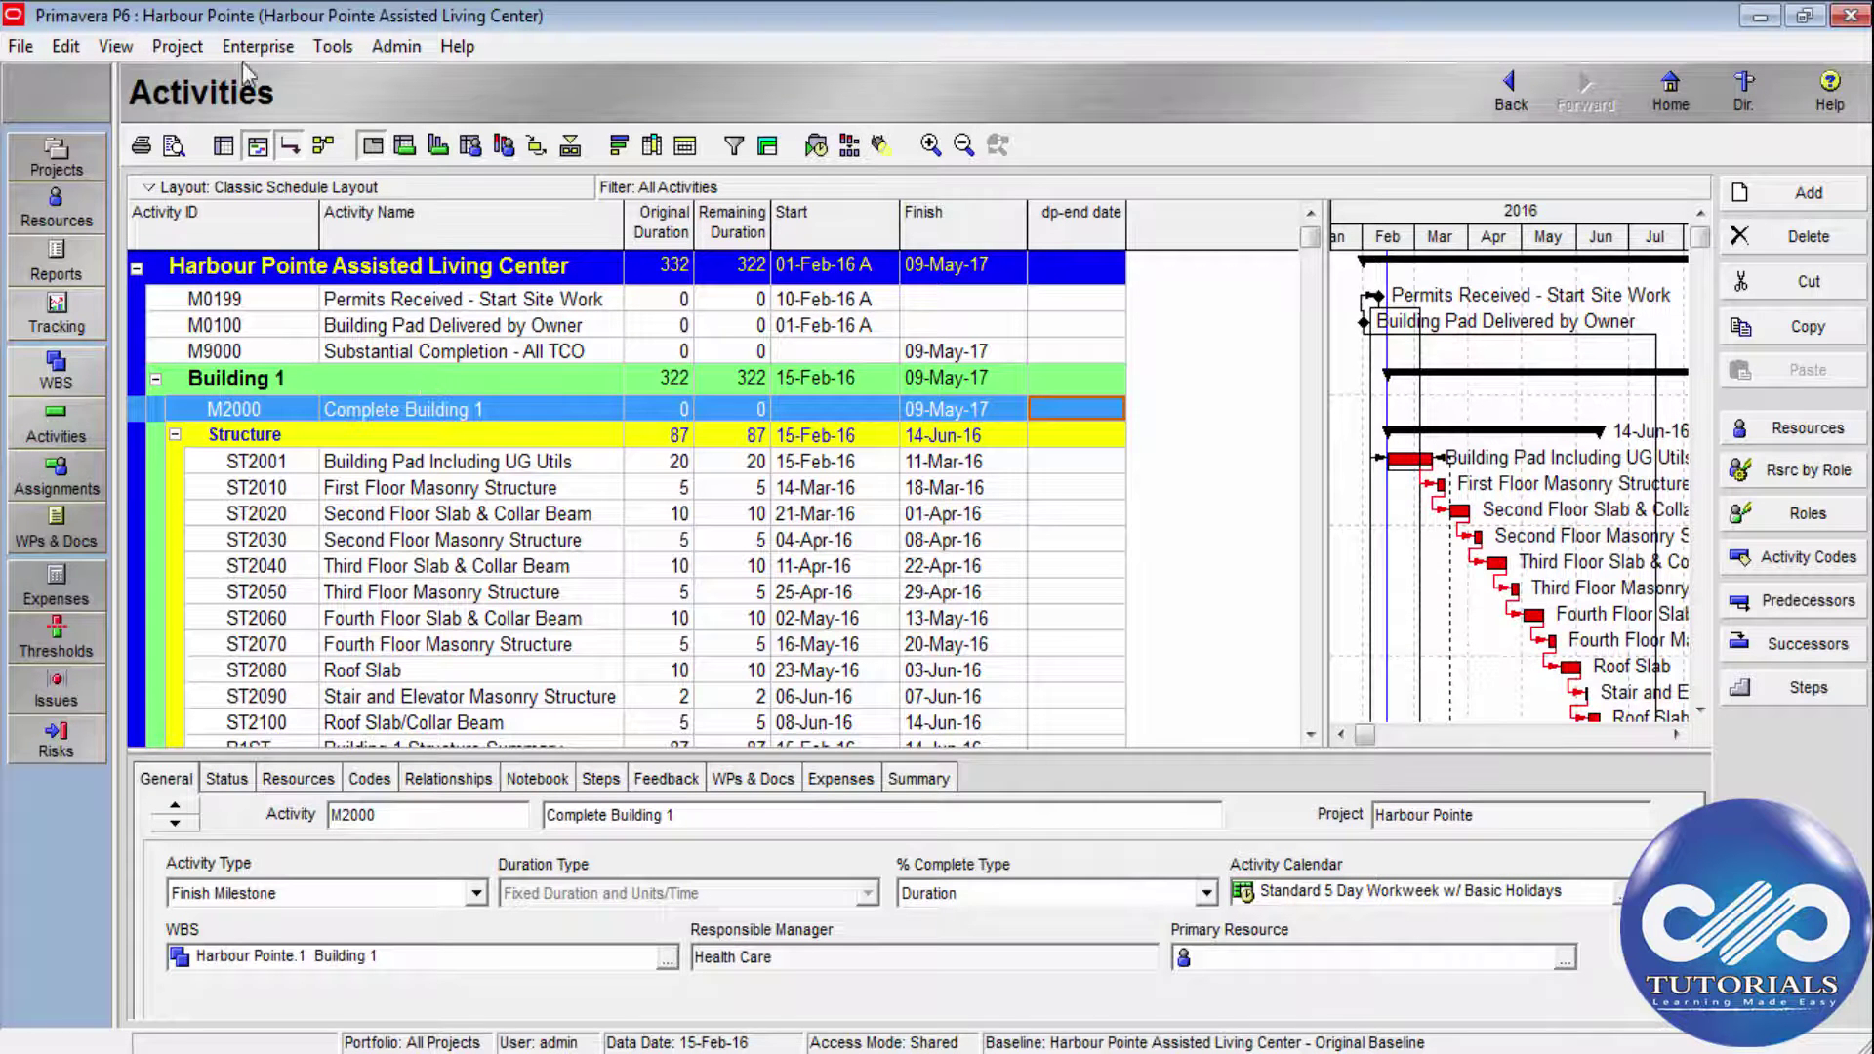
click(115, 47)
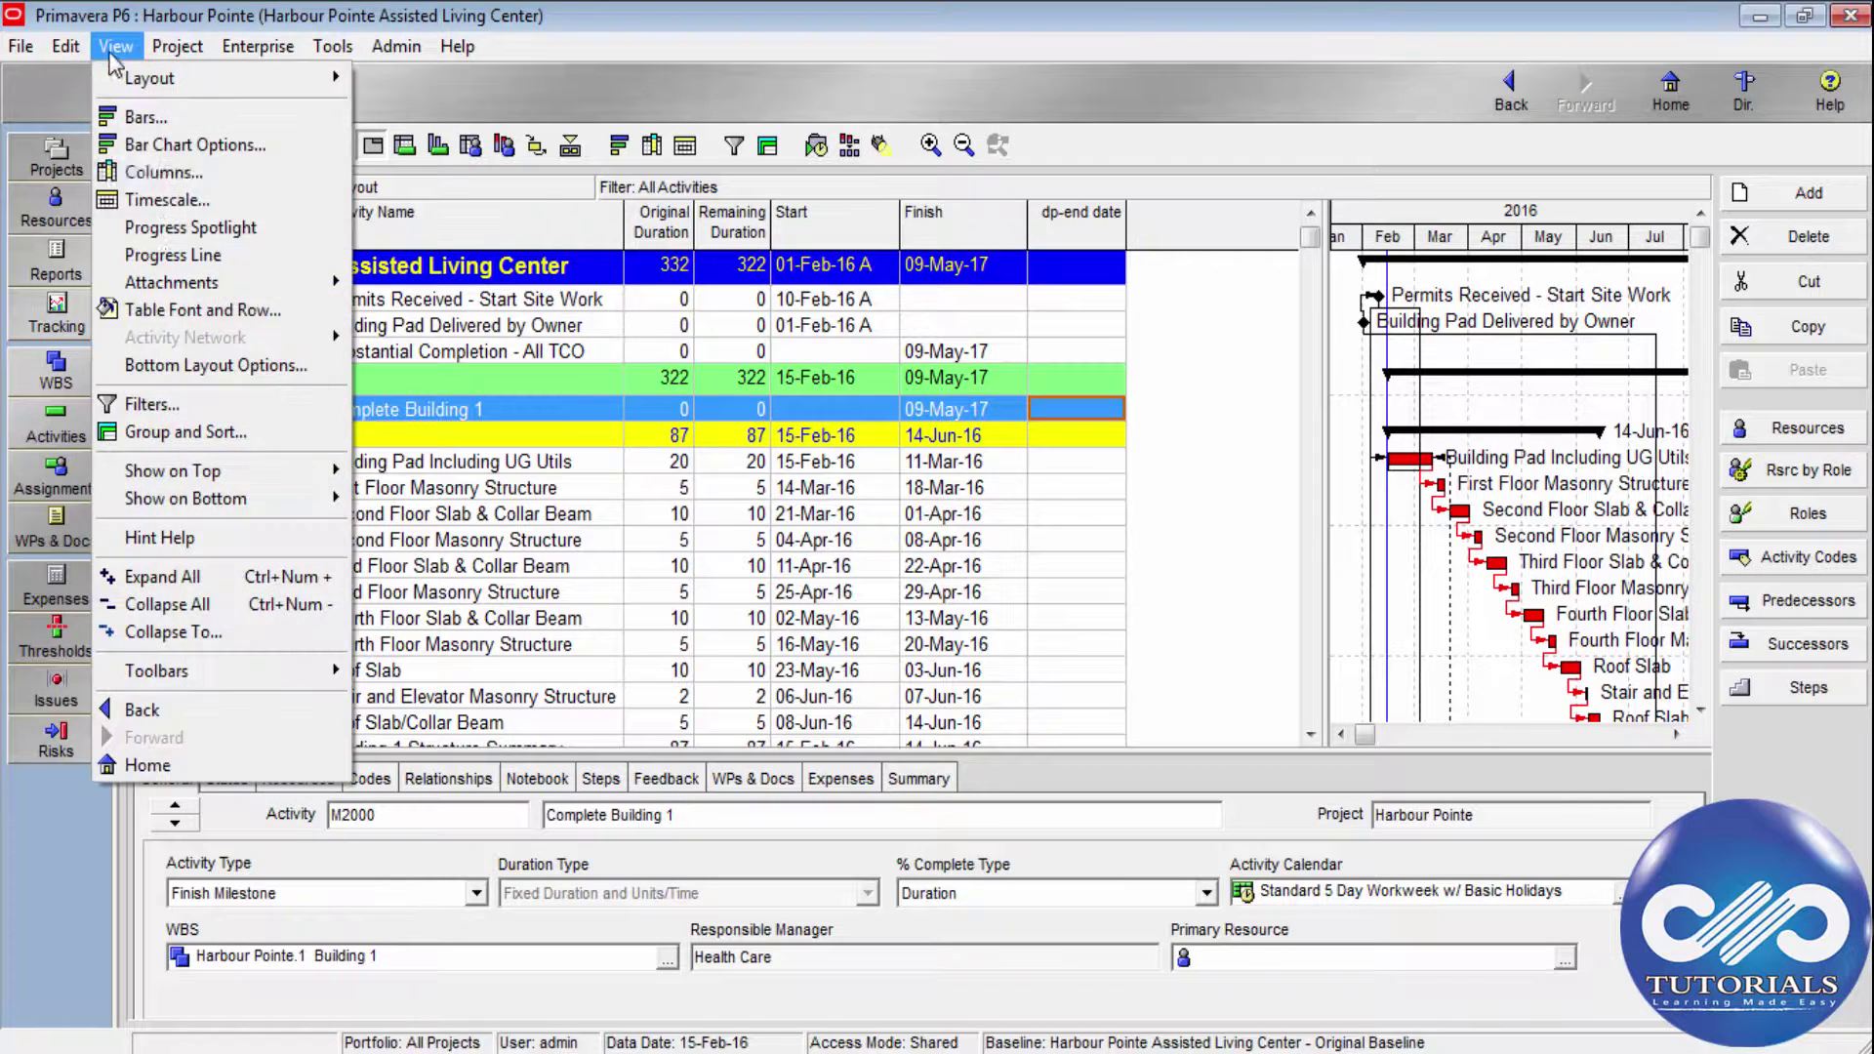
click(175, 424)
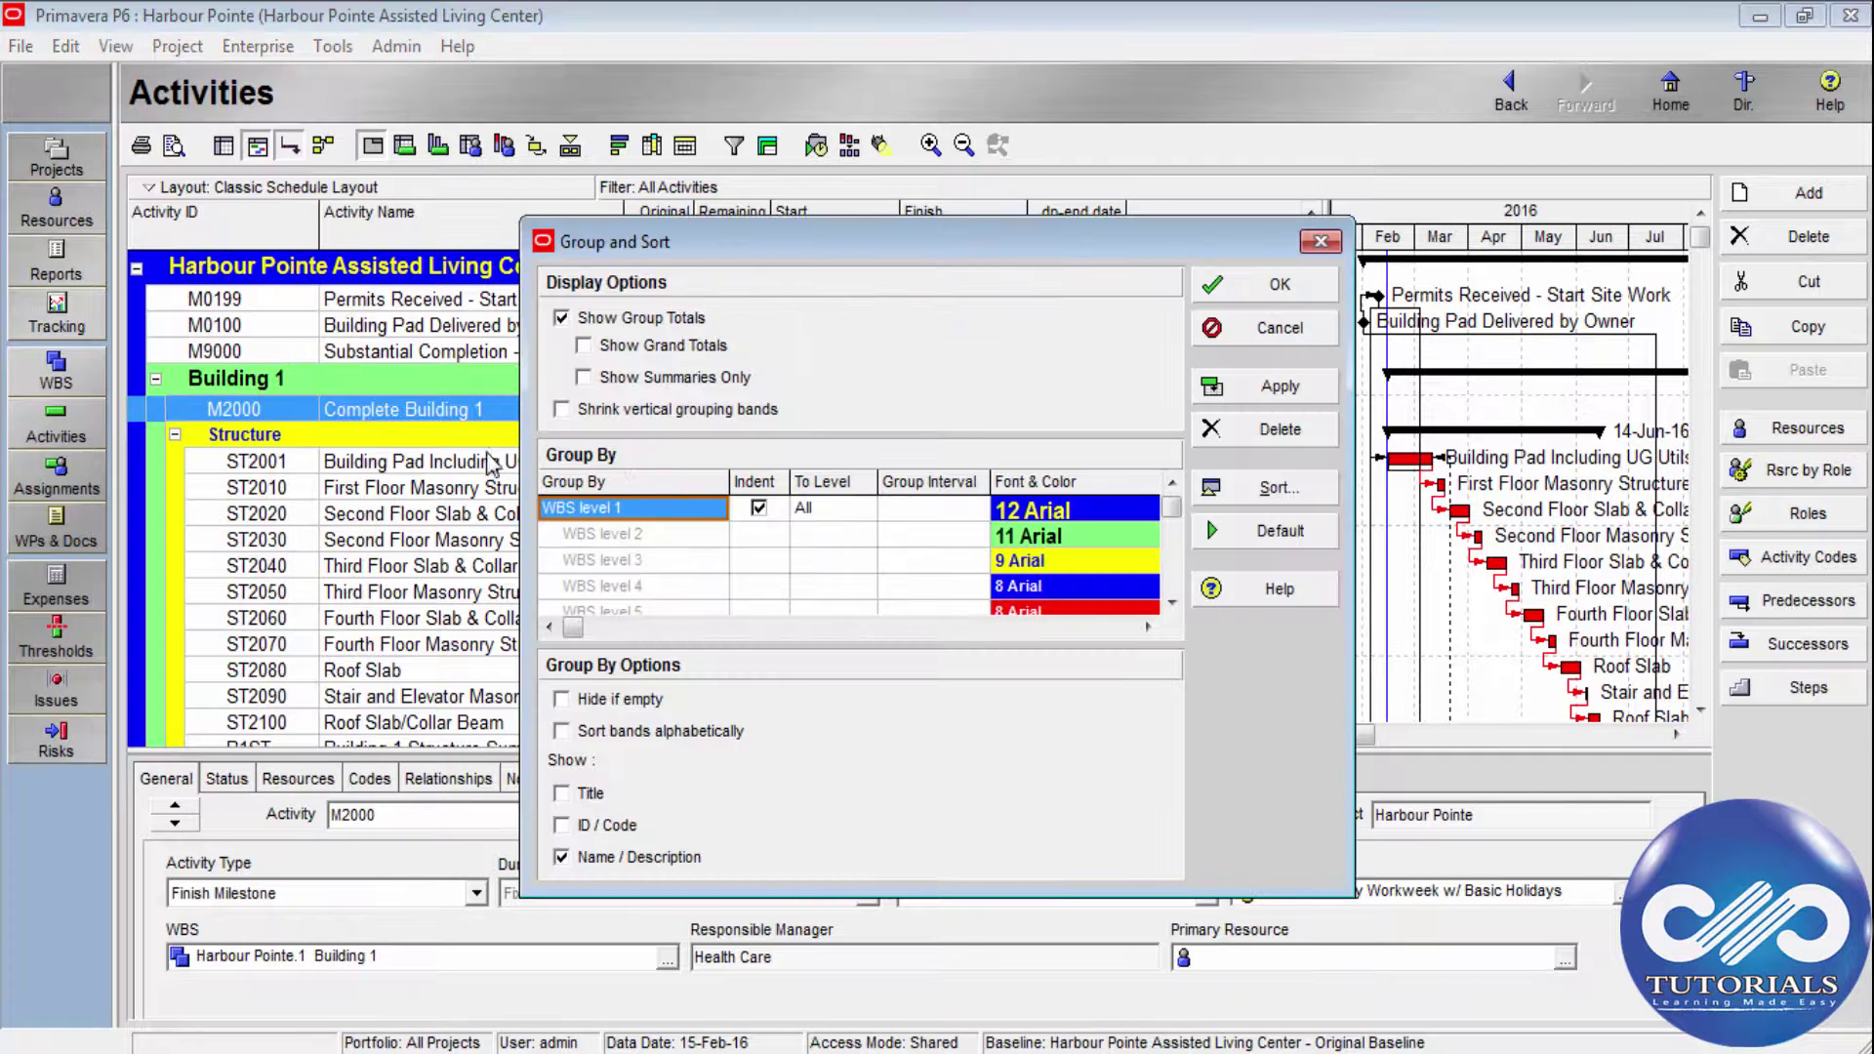
click(705, 510)
key(d)
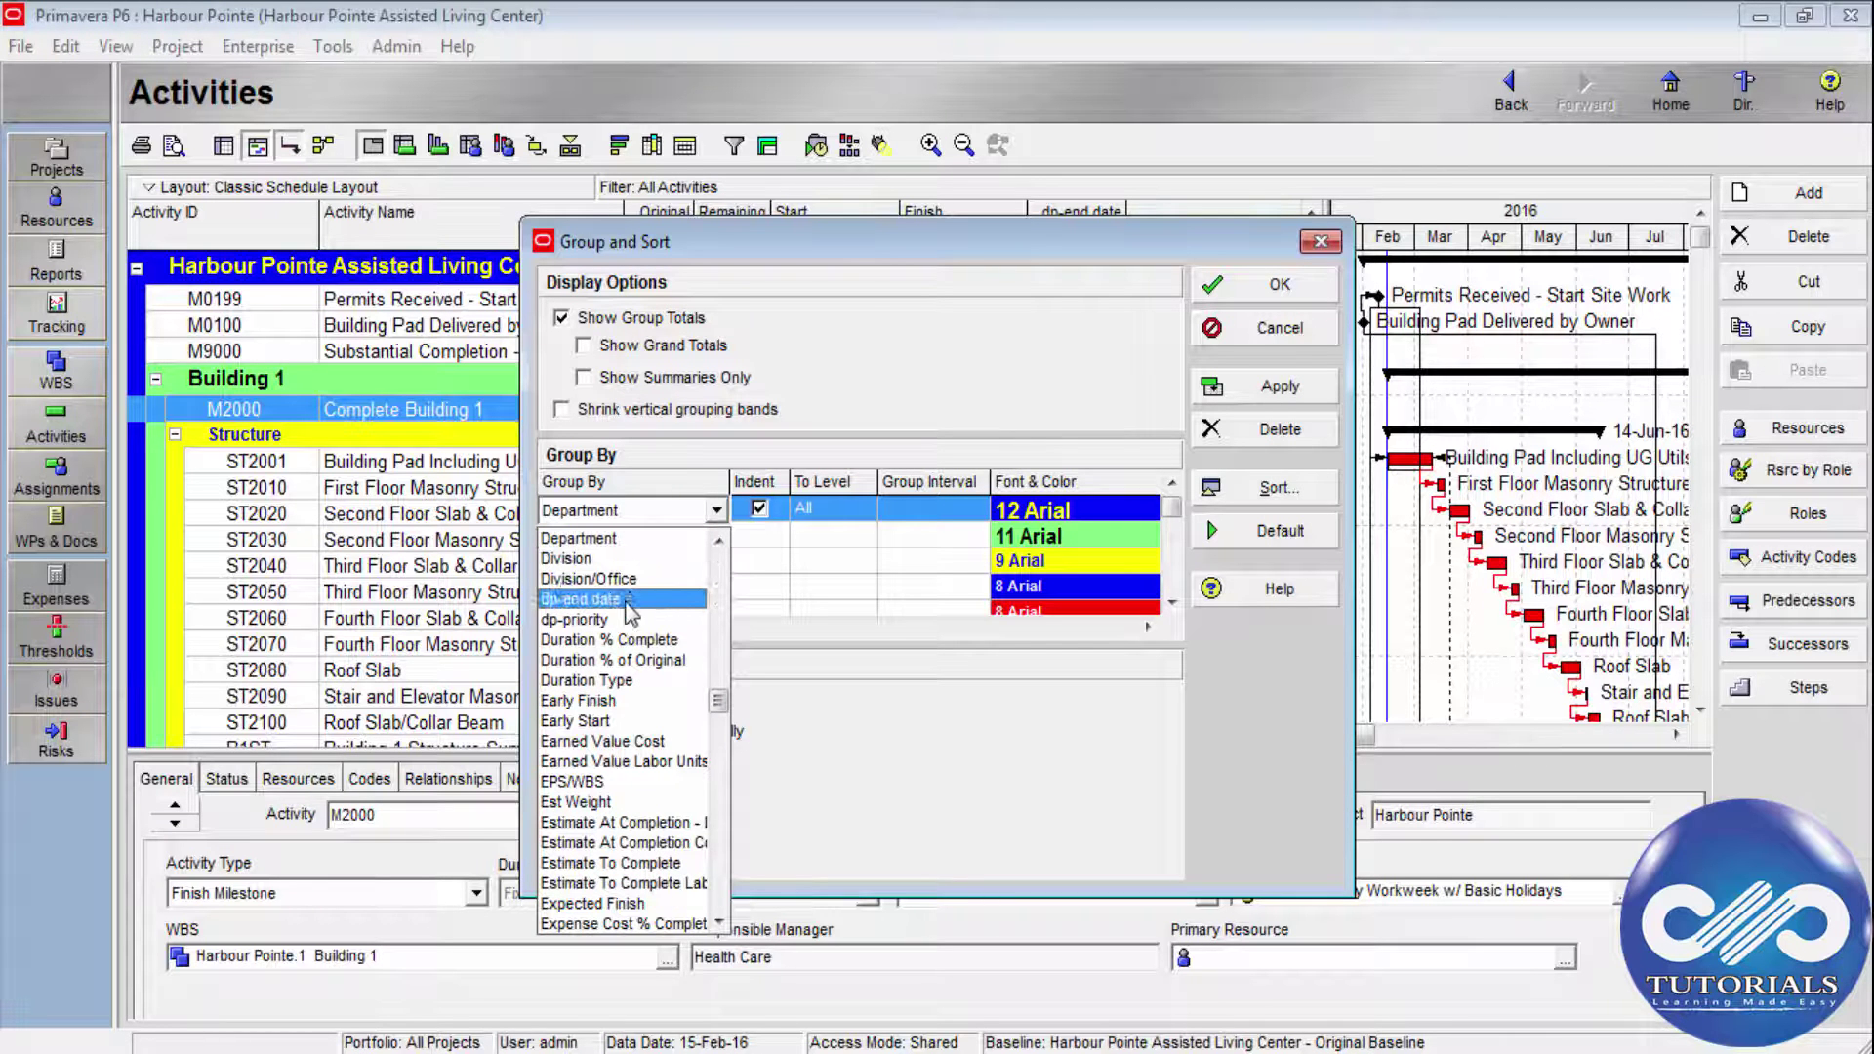
click(611, 600)
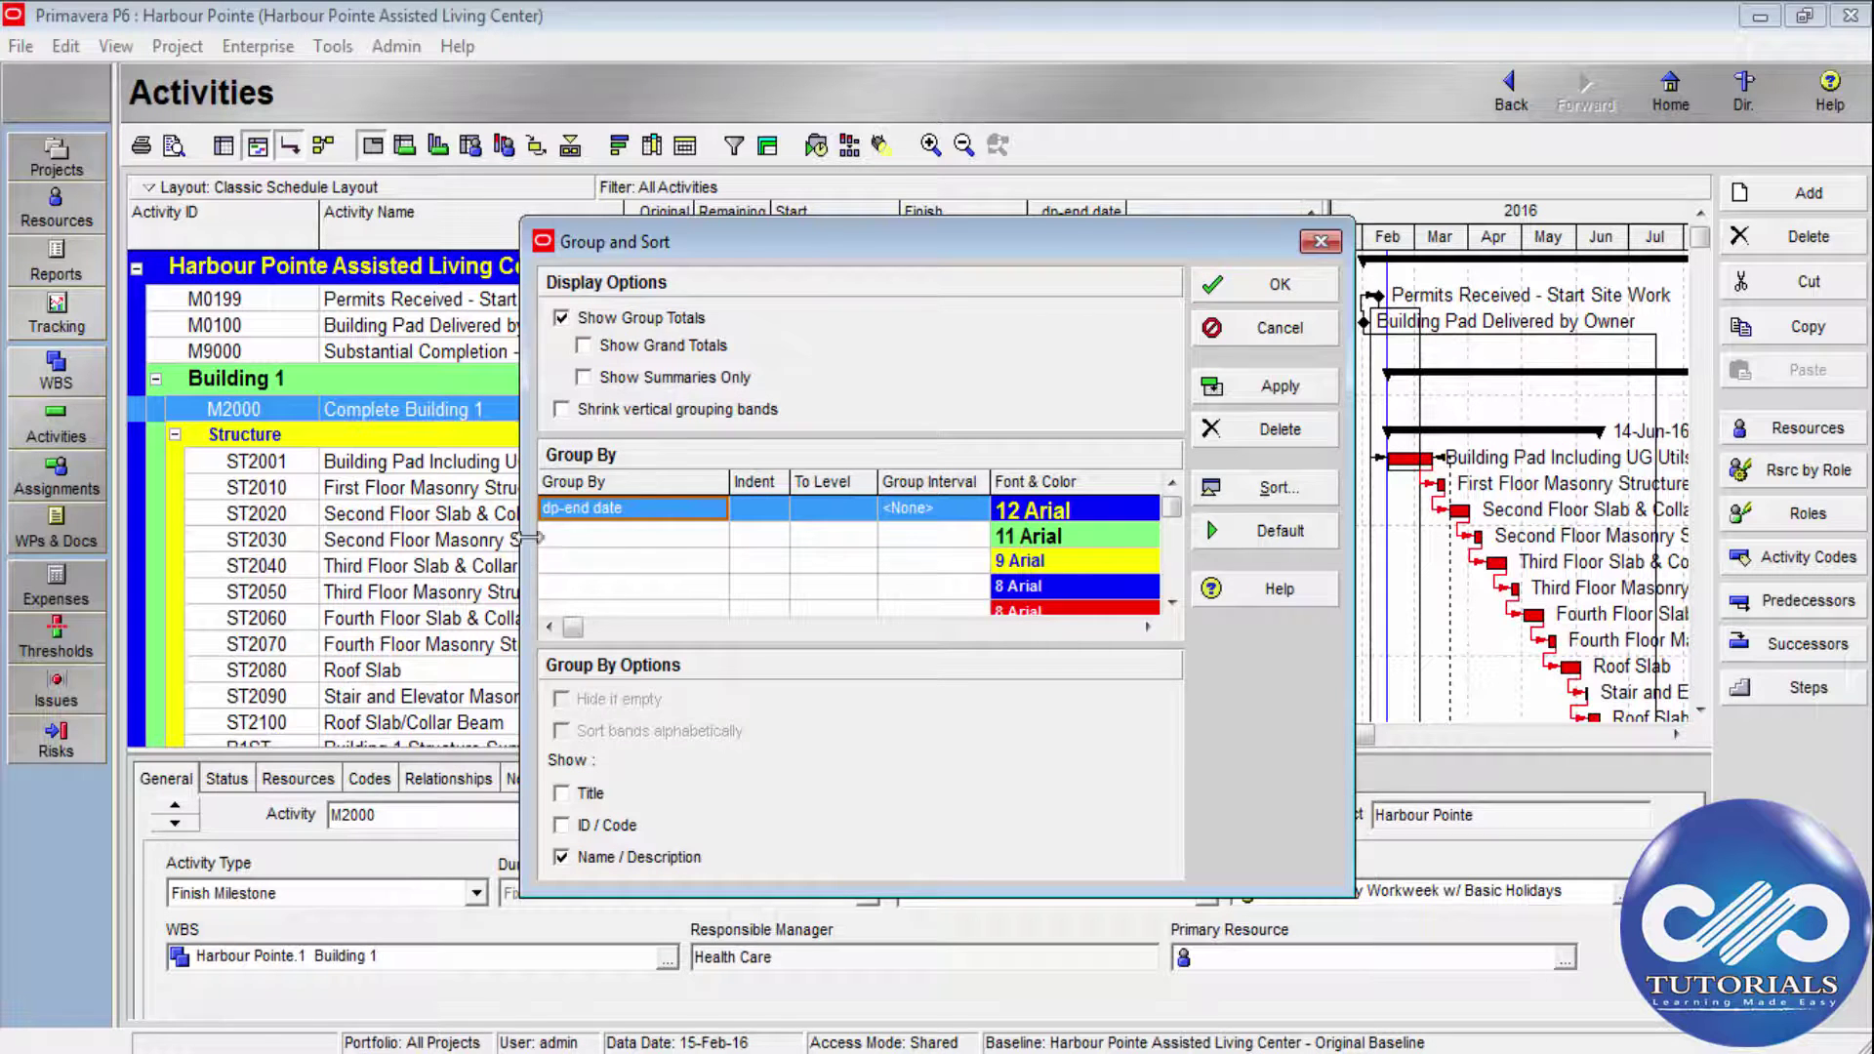
click(1269, 332)
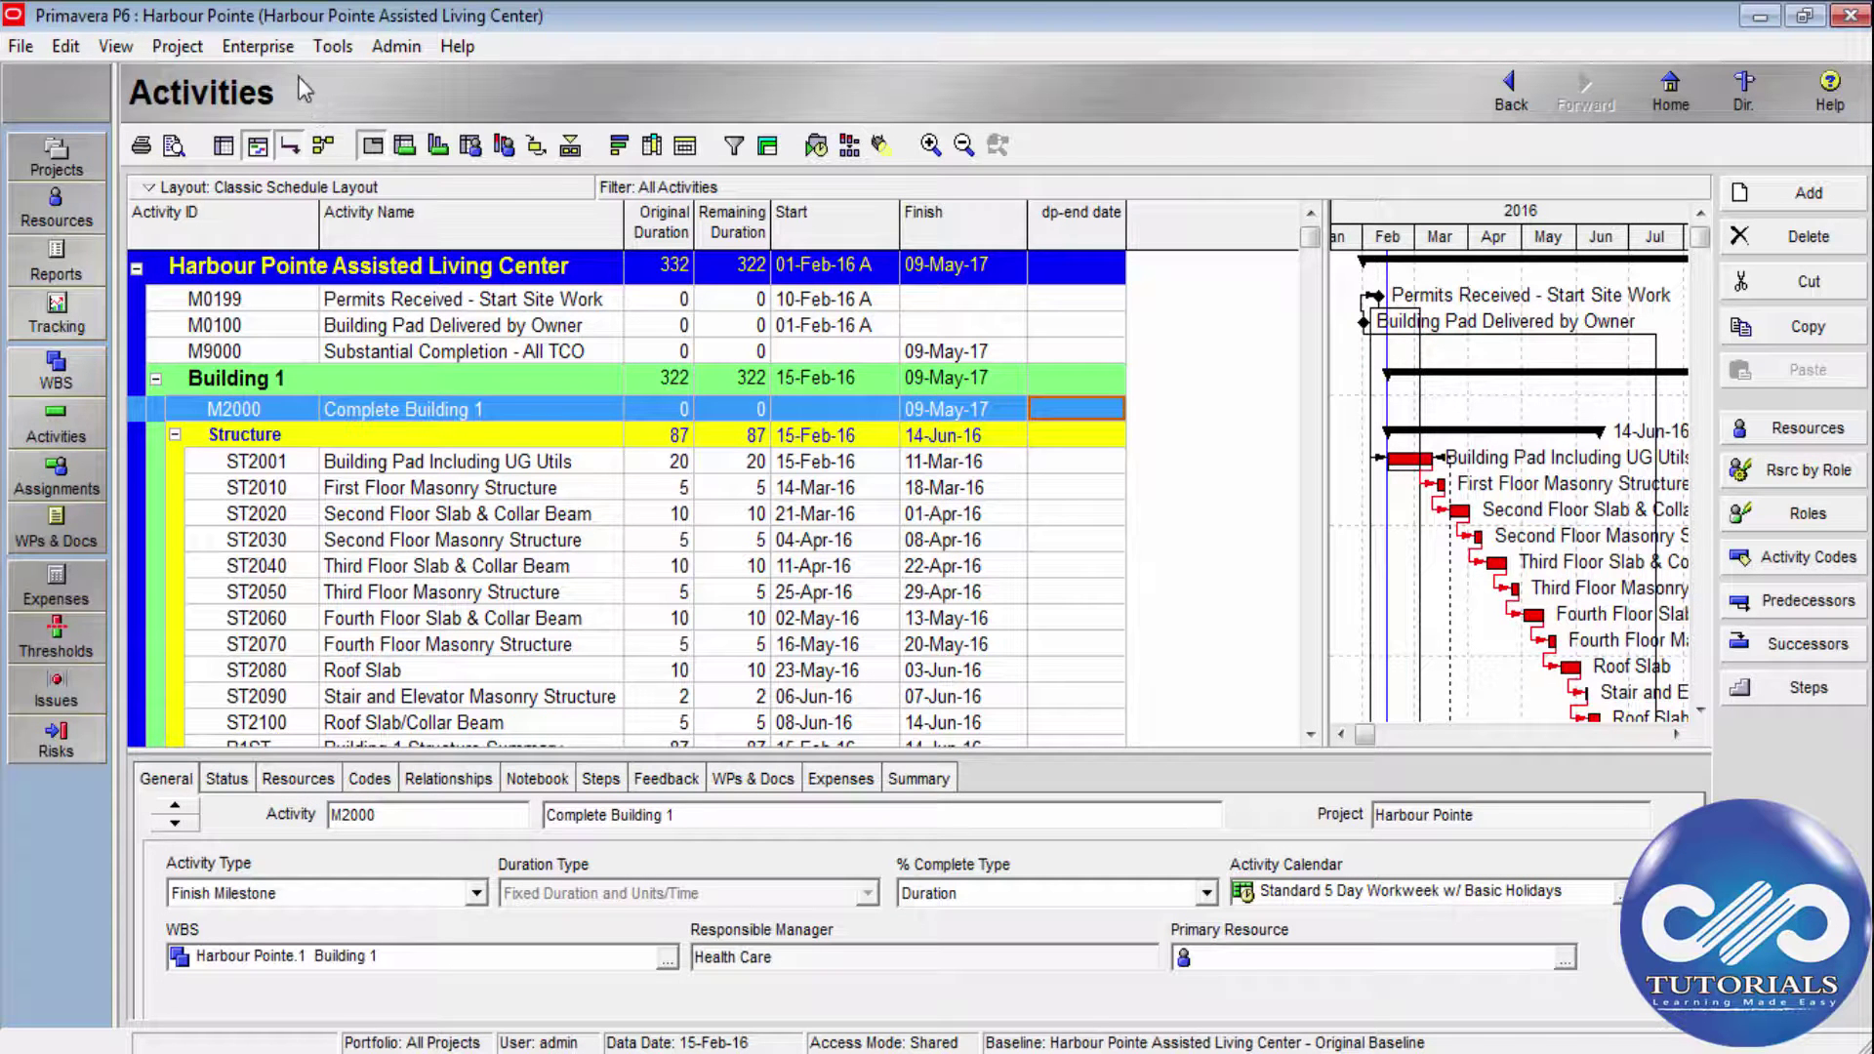
click(114, 48)
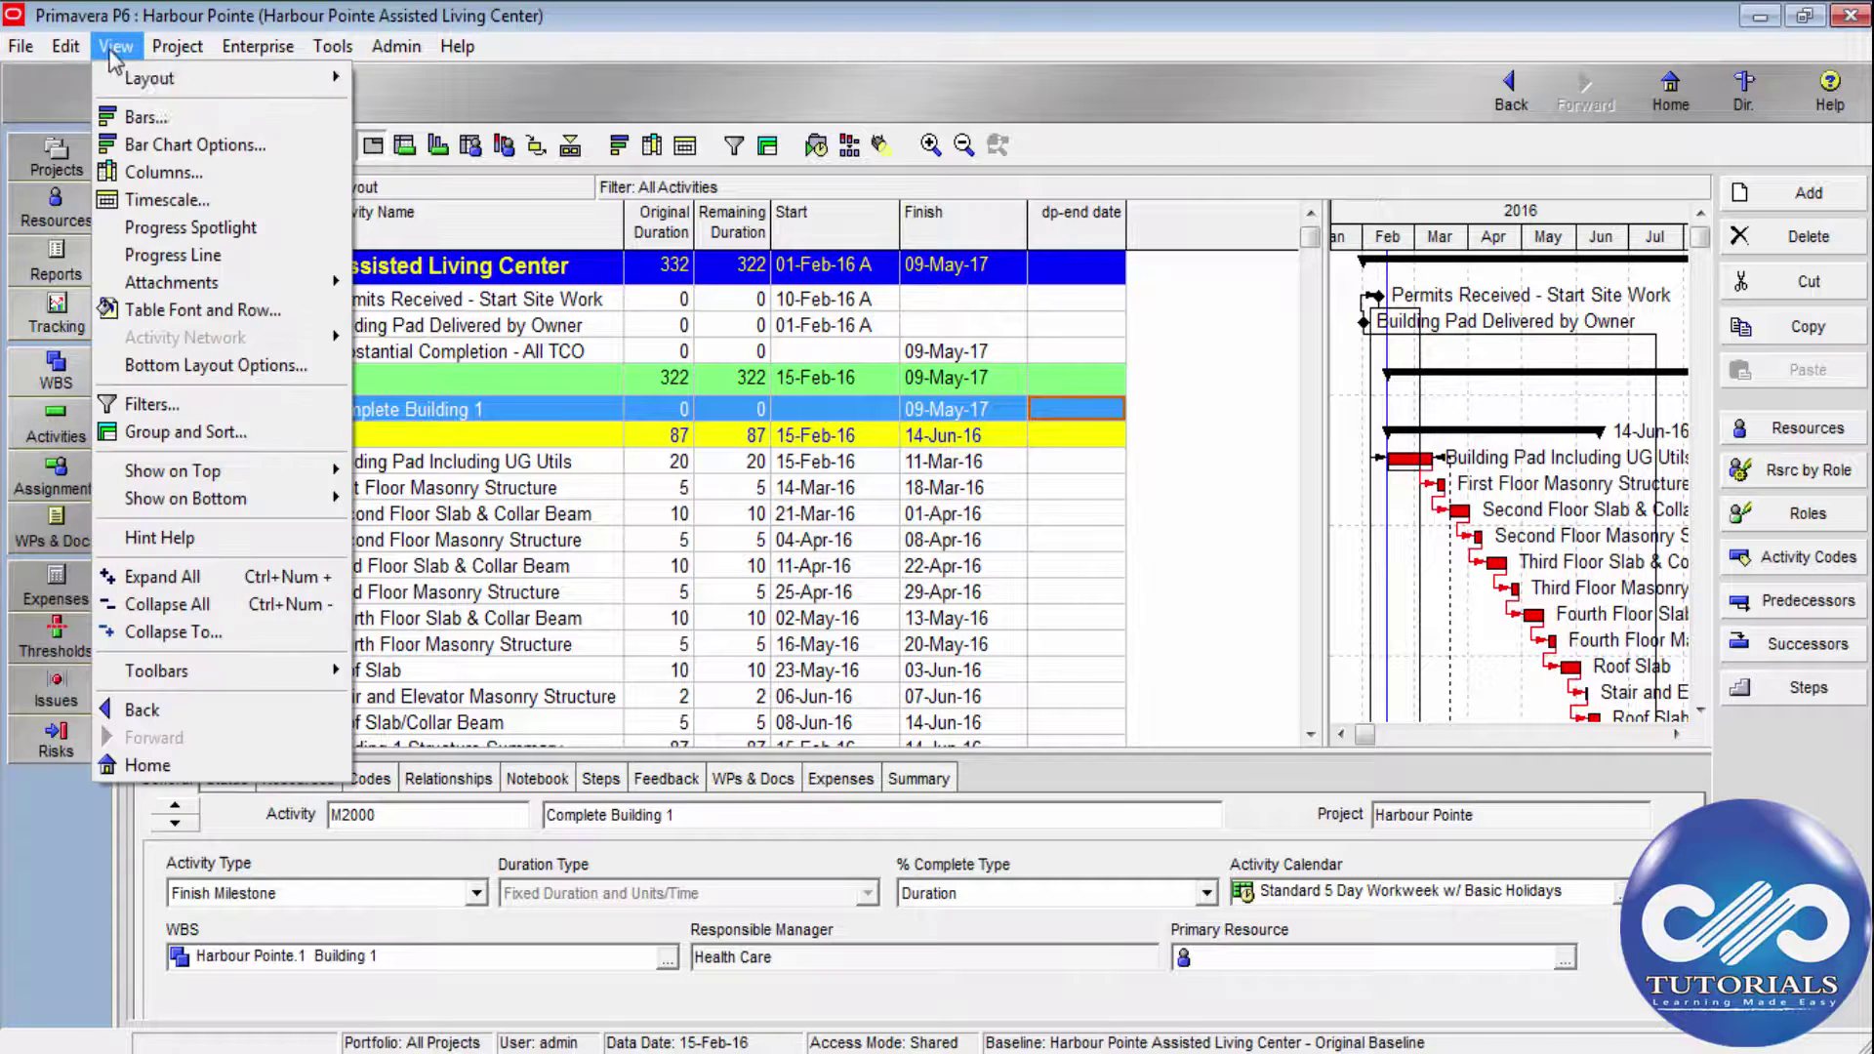
Start a new activity filter, check that dp-end date and dp-priority appear as parameters, then cancel.
click(225, 405)
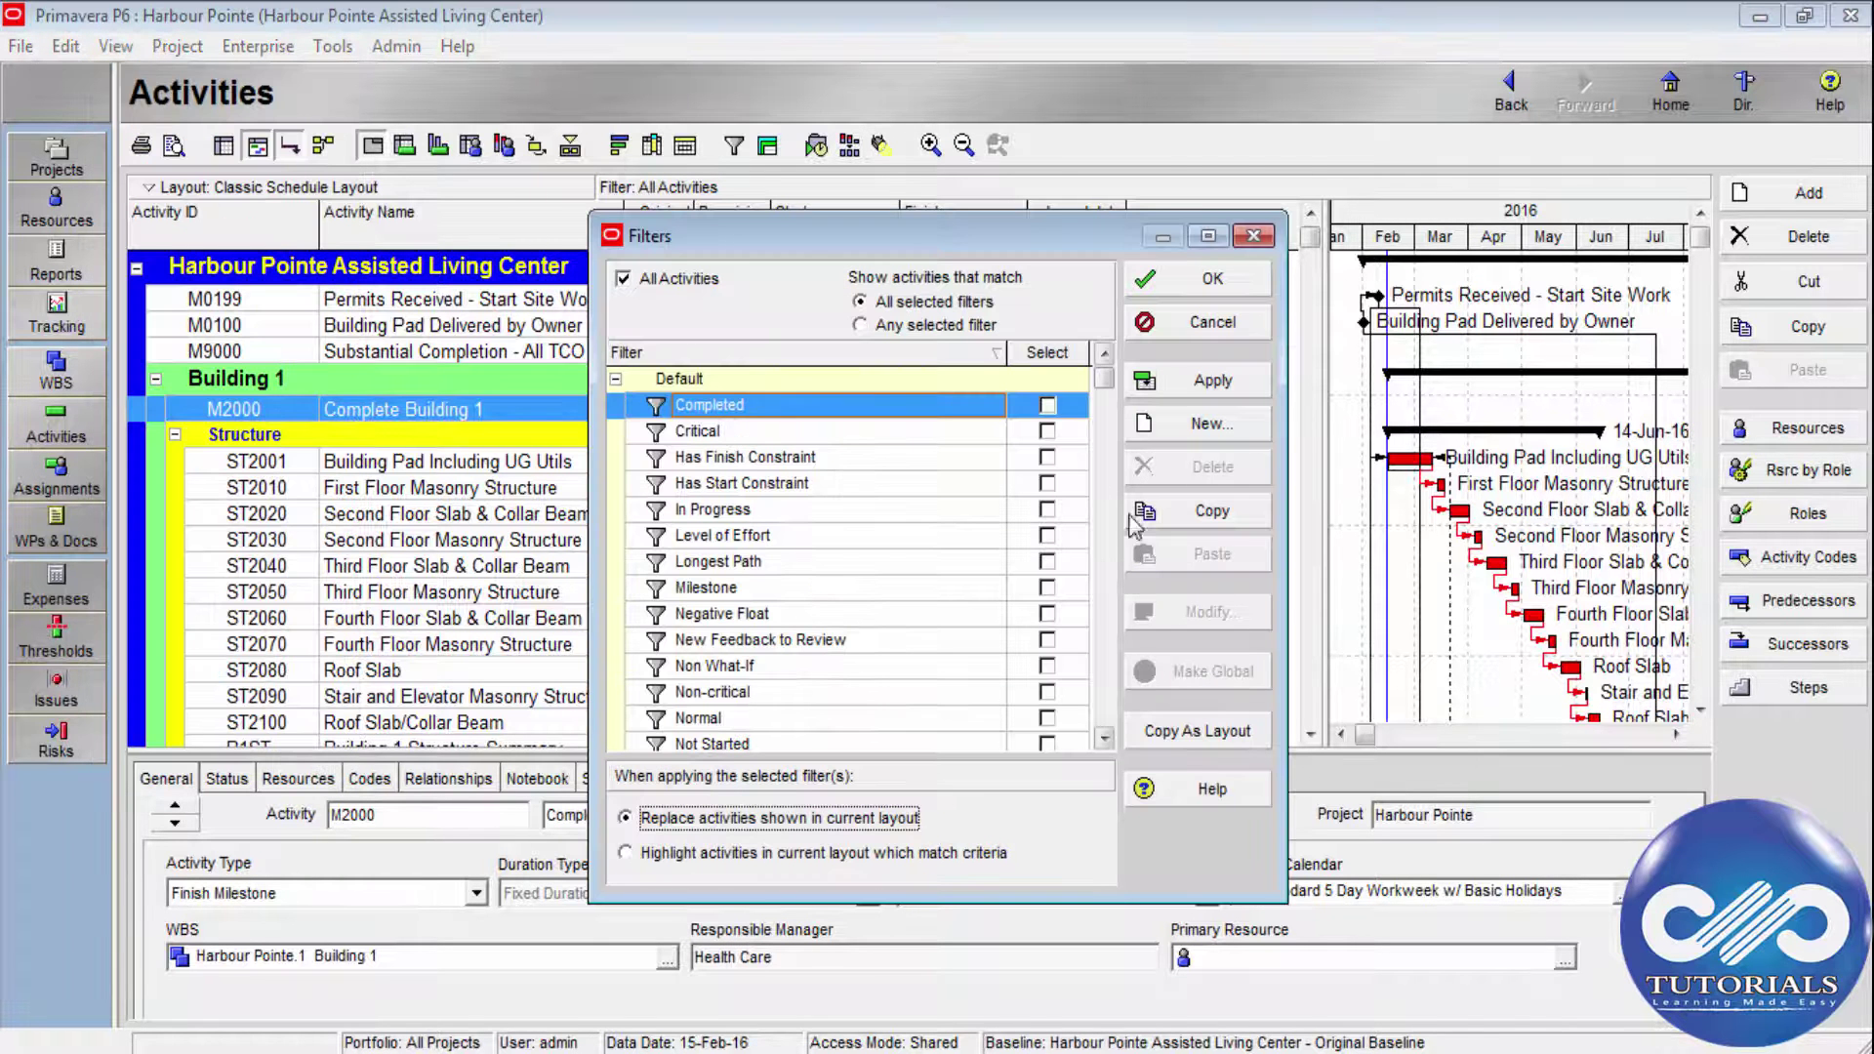
click(1199, 429)
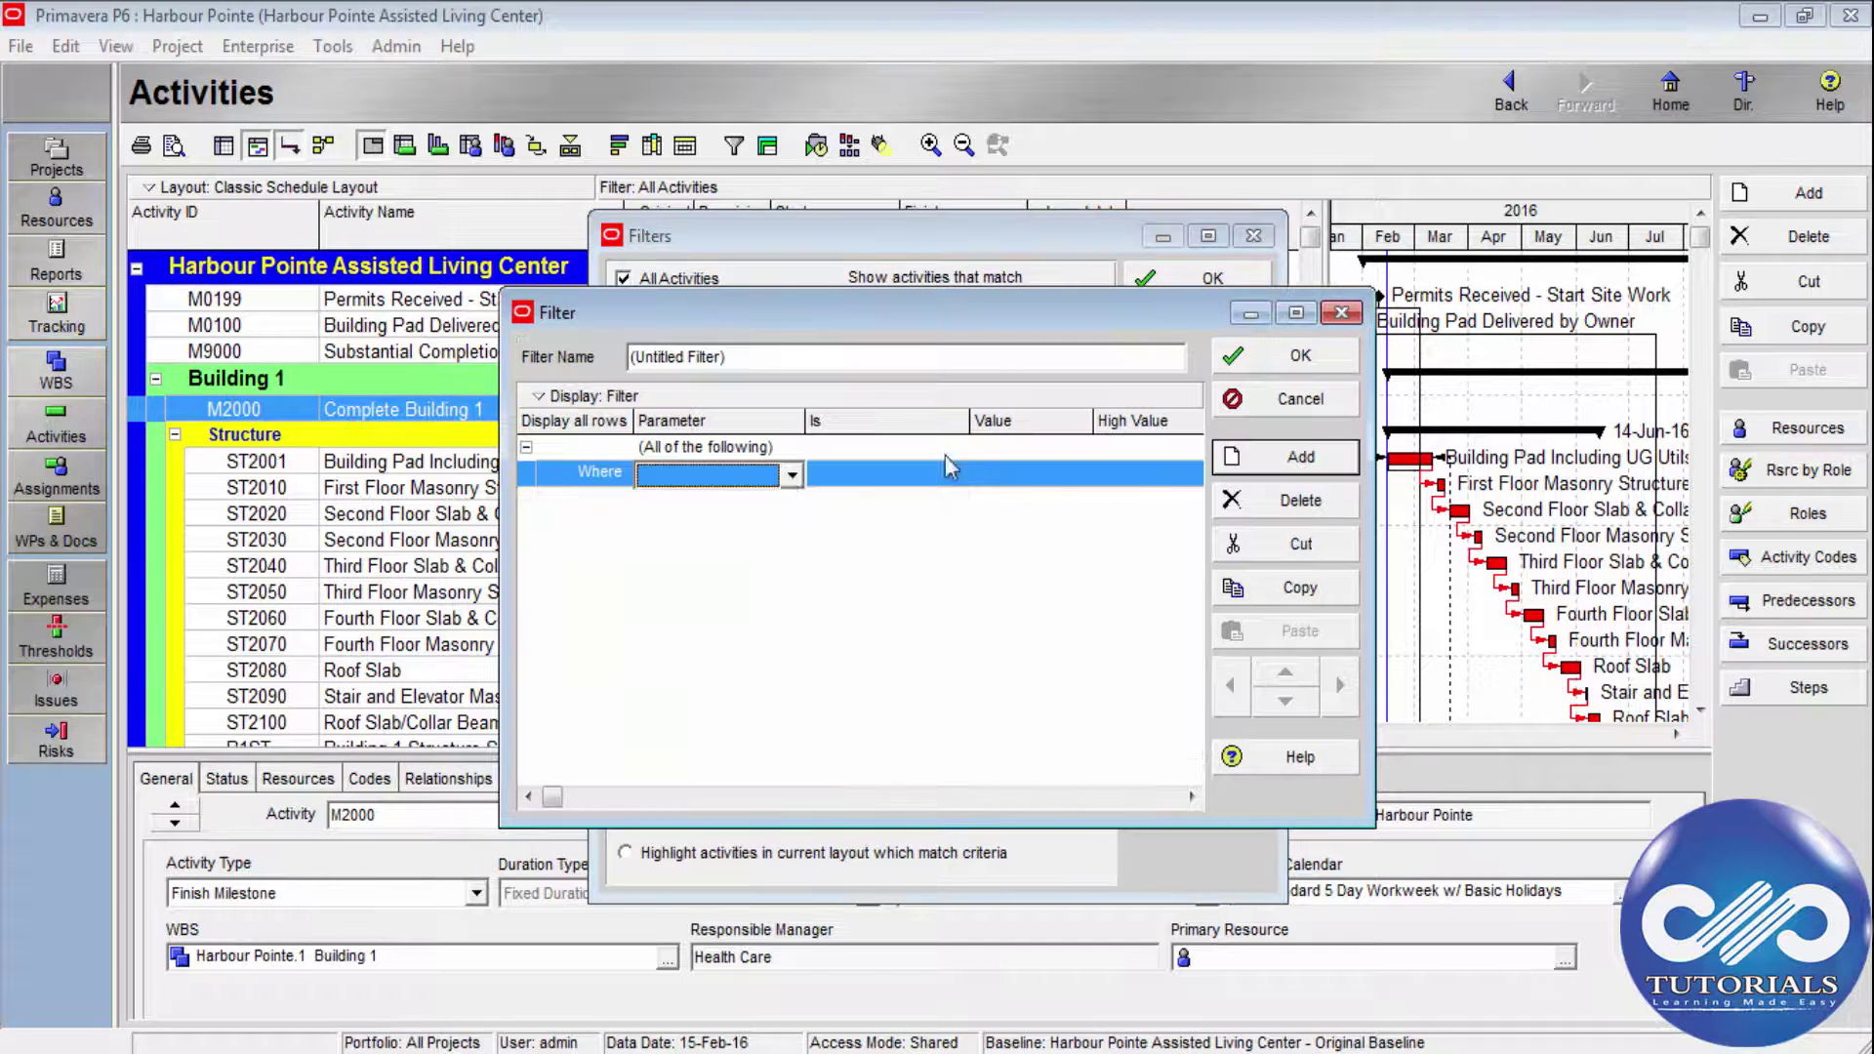
click(788, 475)
key(d)
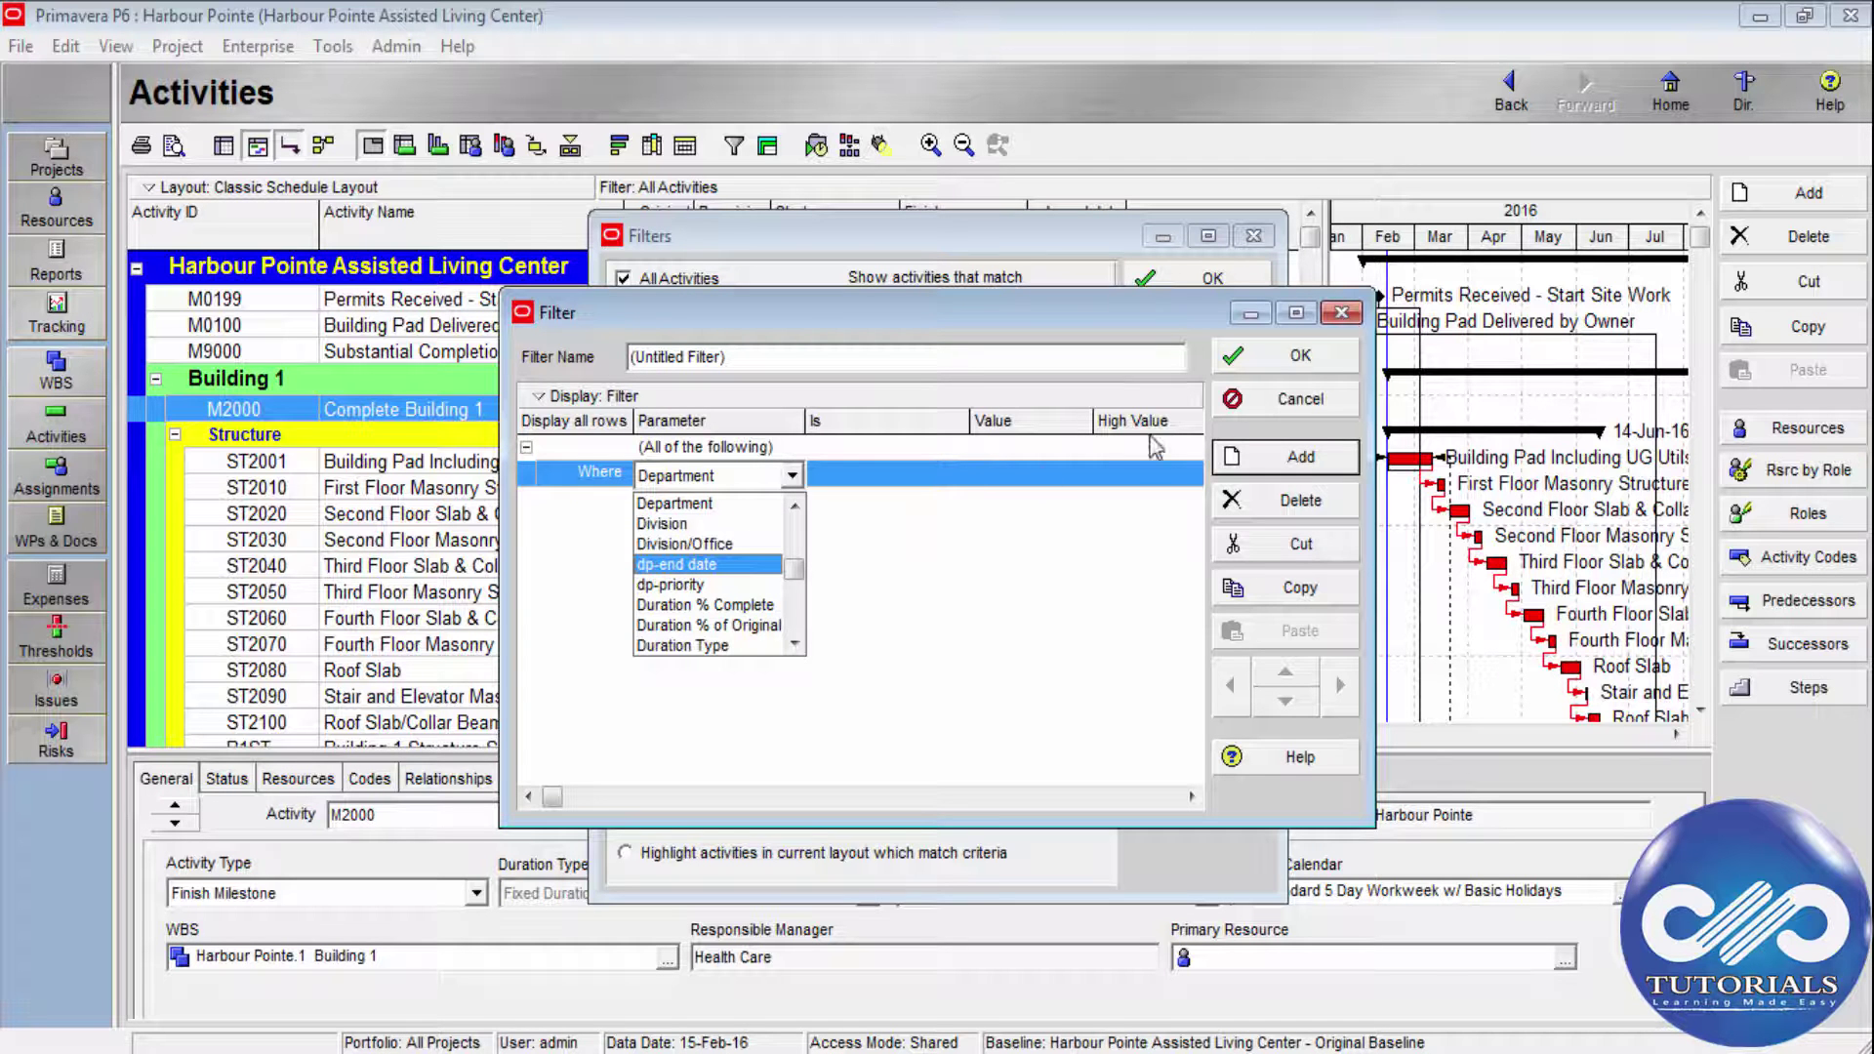
click(1286, 398)
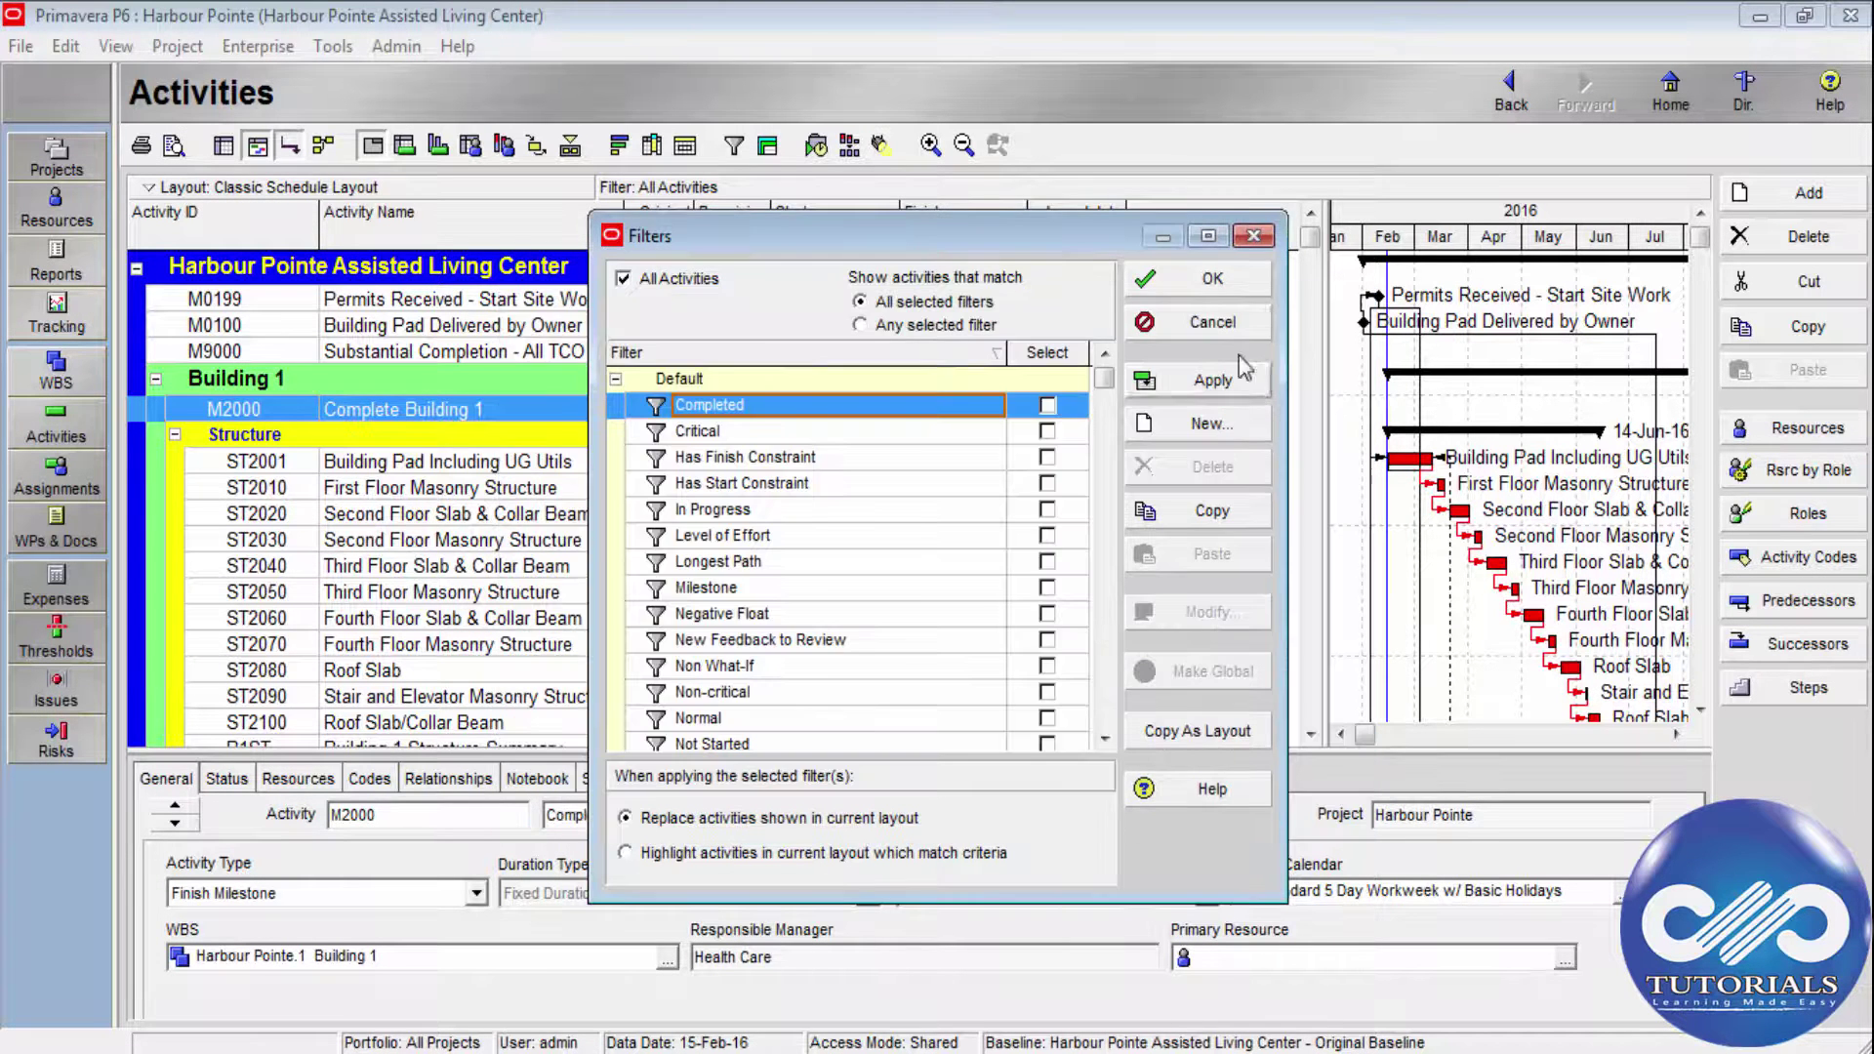
click(1228, 330)
click(333, 46)
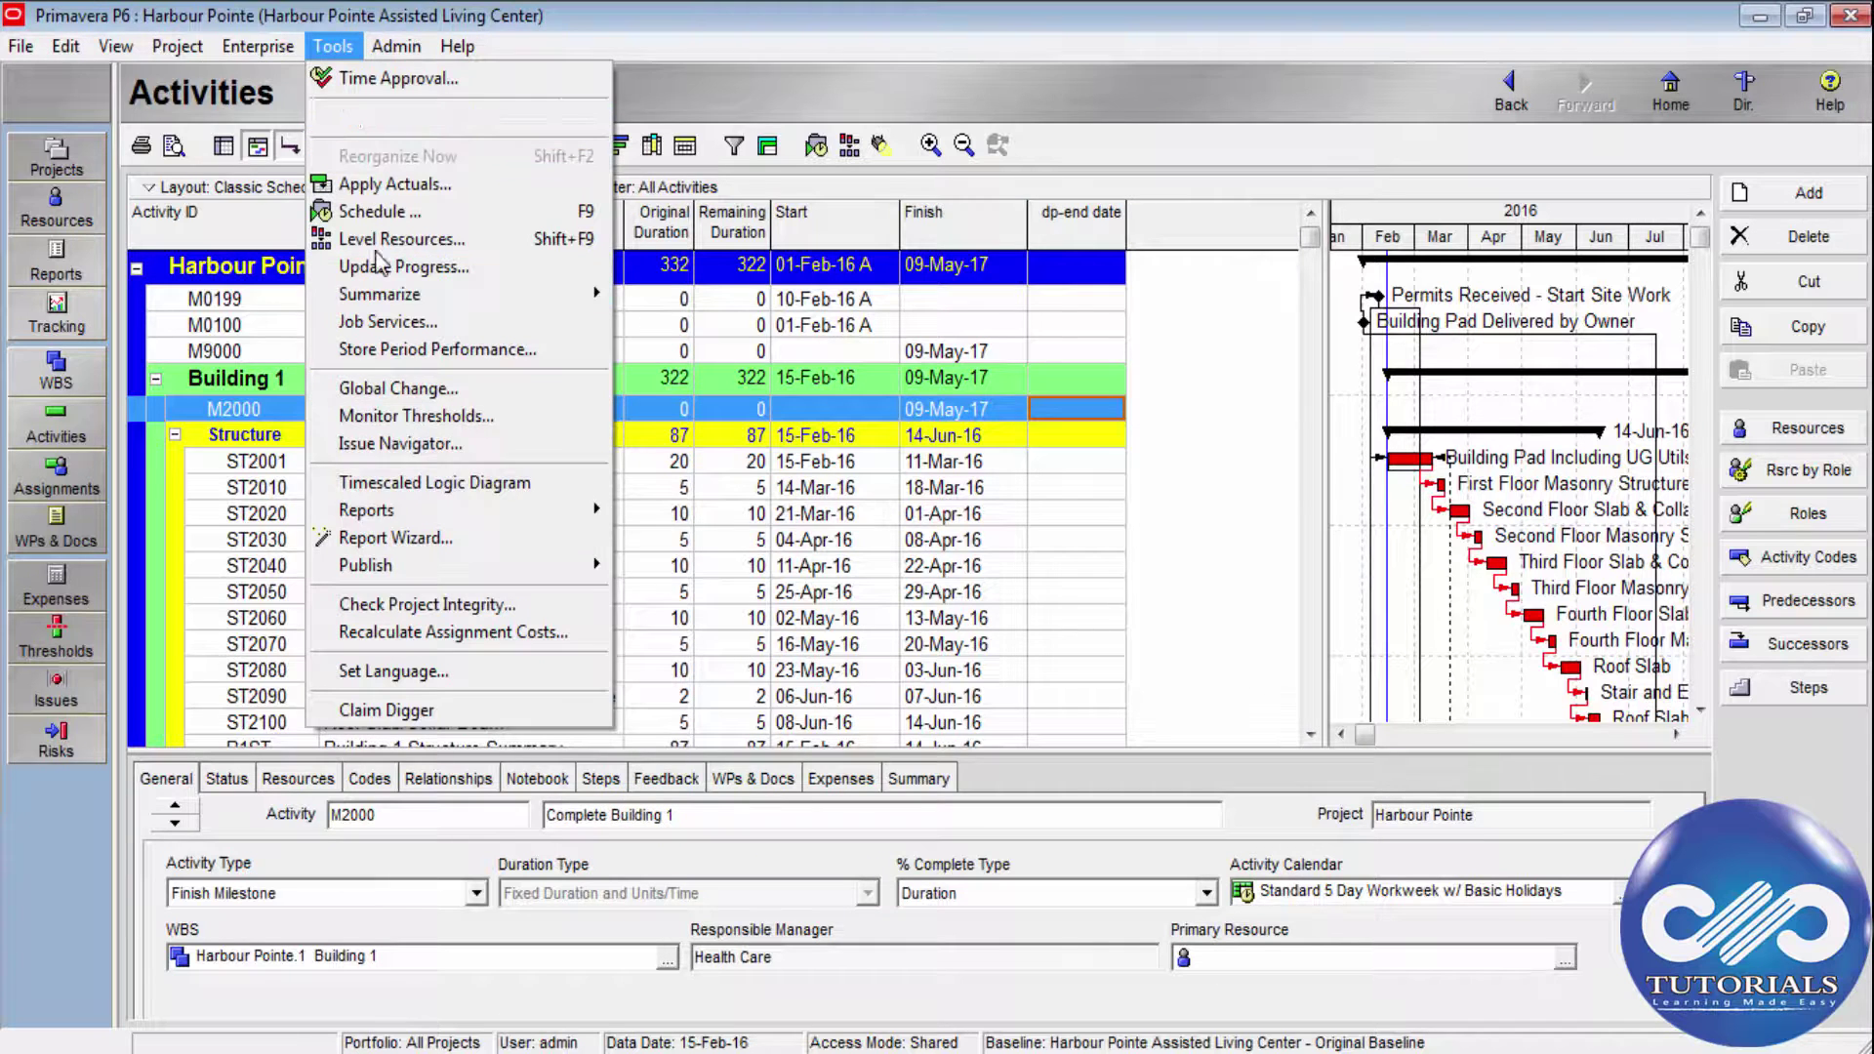
Start a new report in the Report Wizard with Activities as its subject area.
mouse_move(412, 513)
click(652, 513)
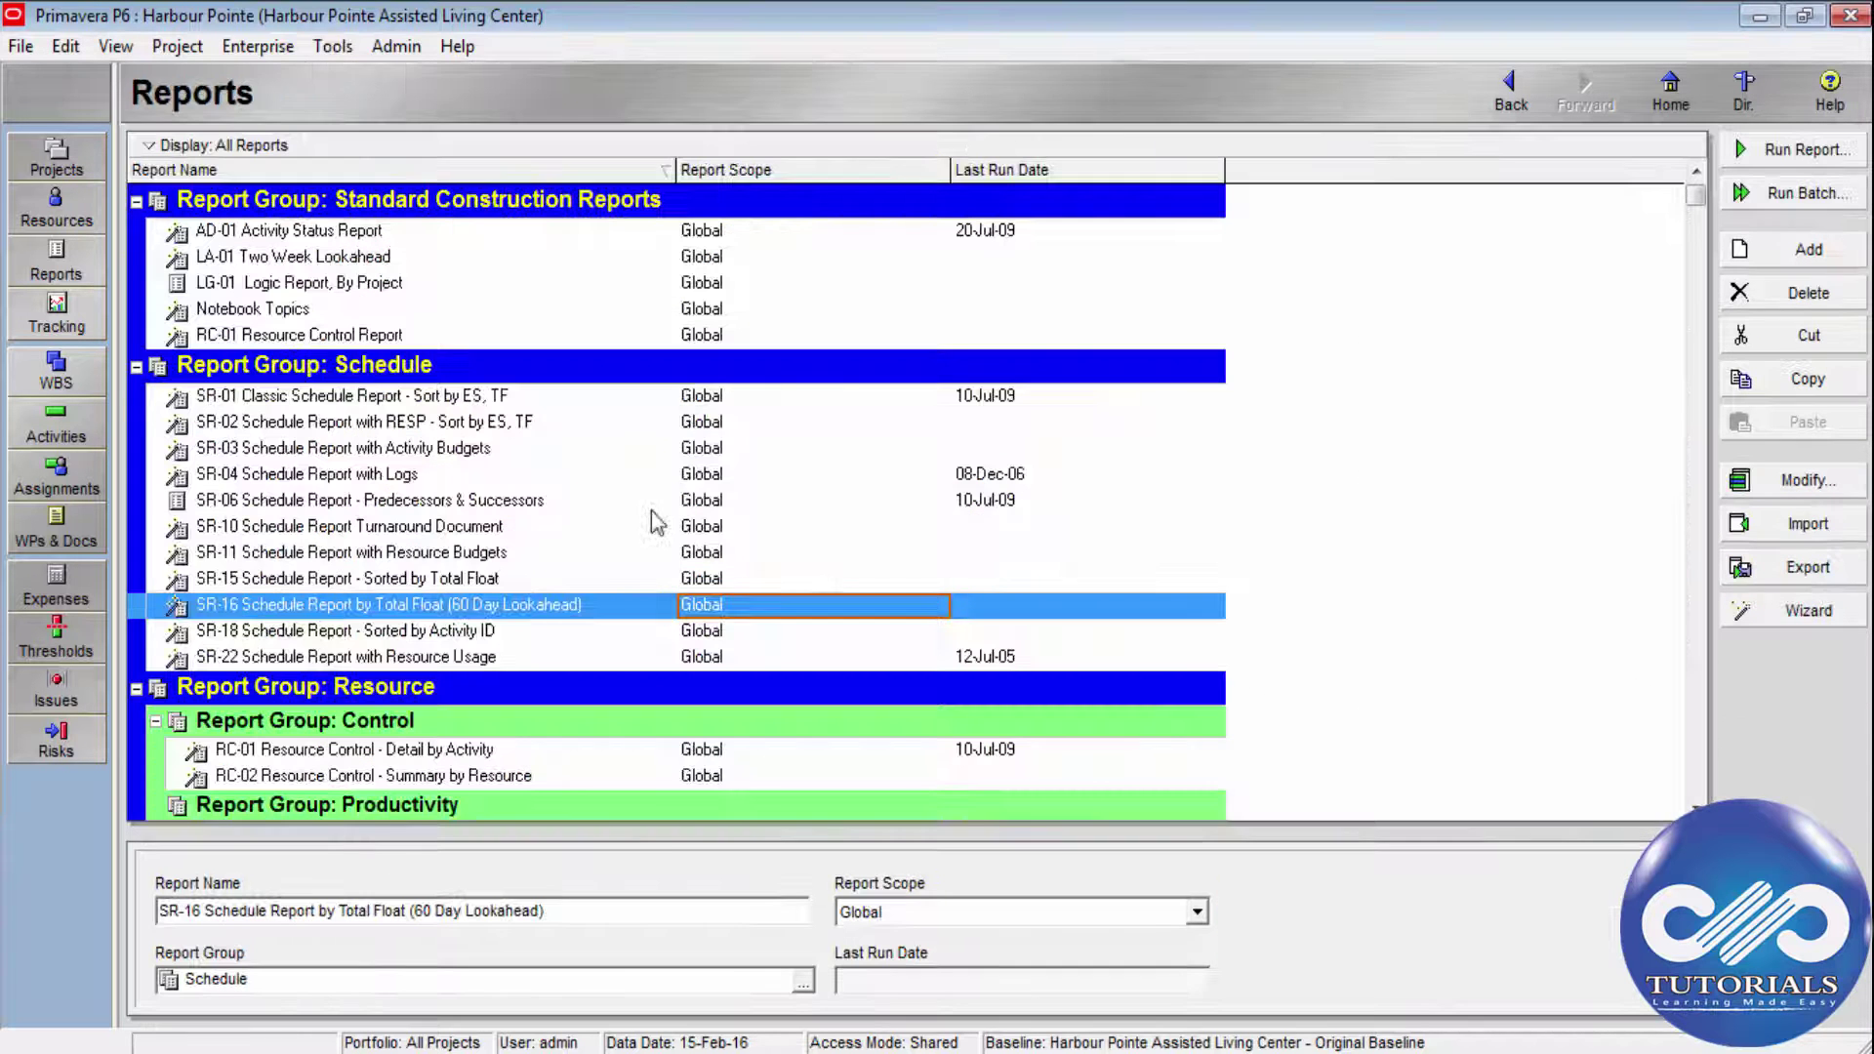
click(1792, 255)
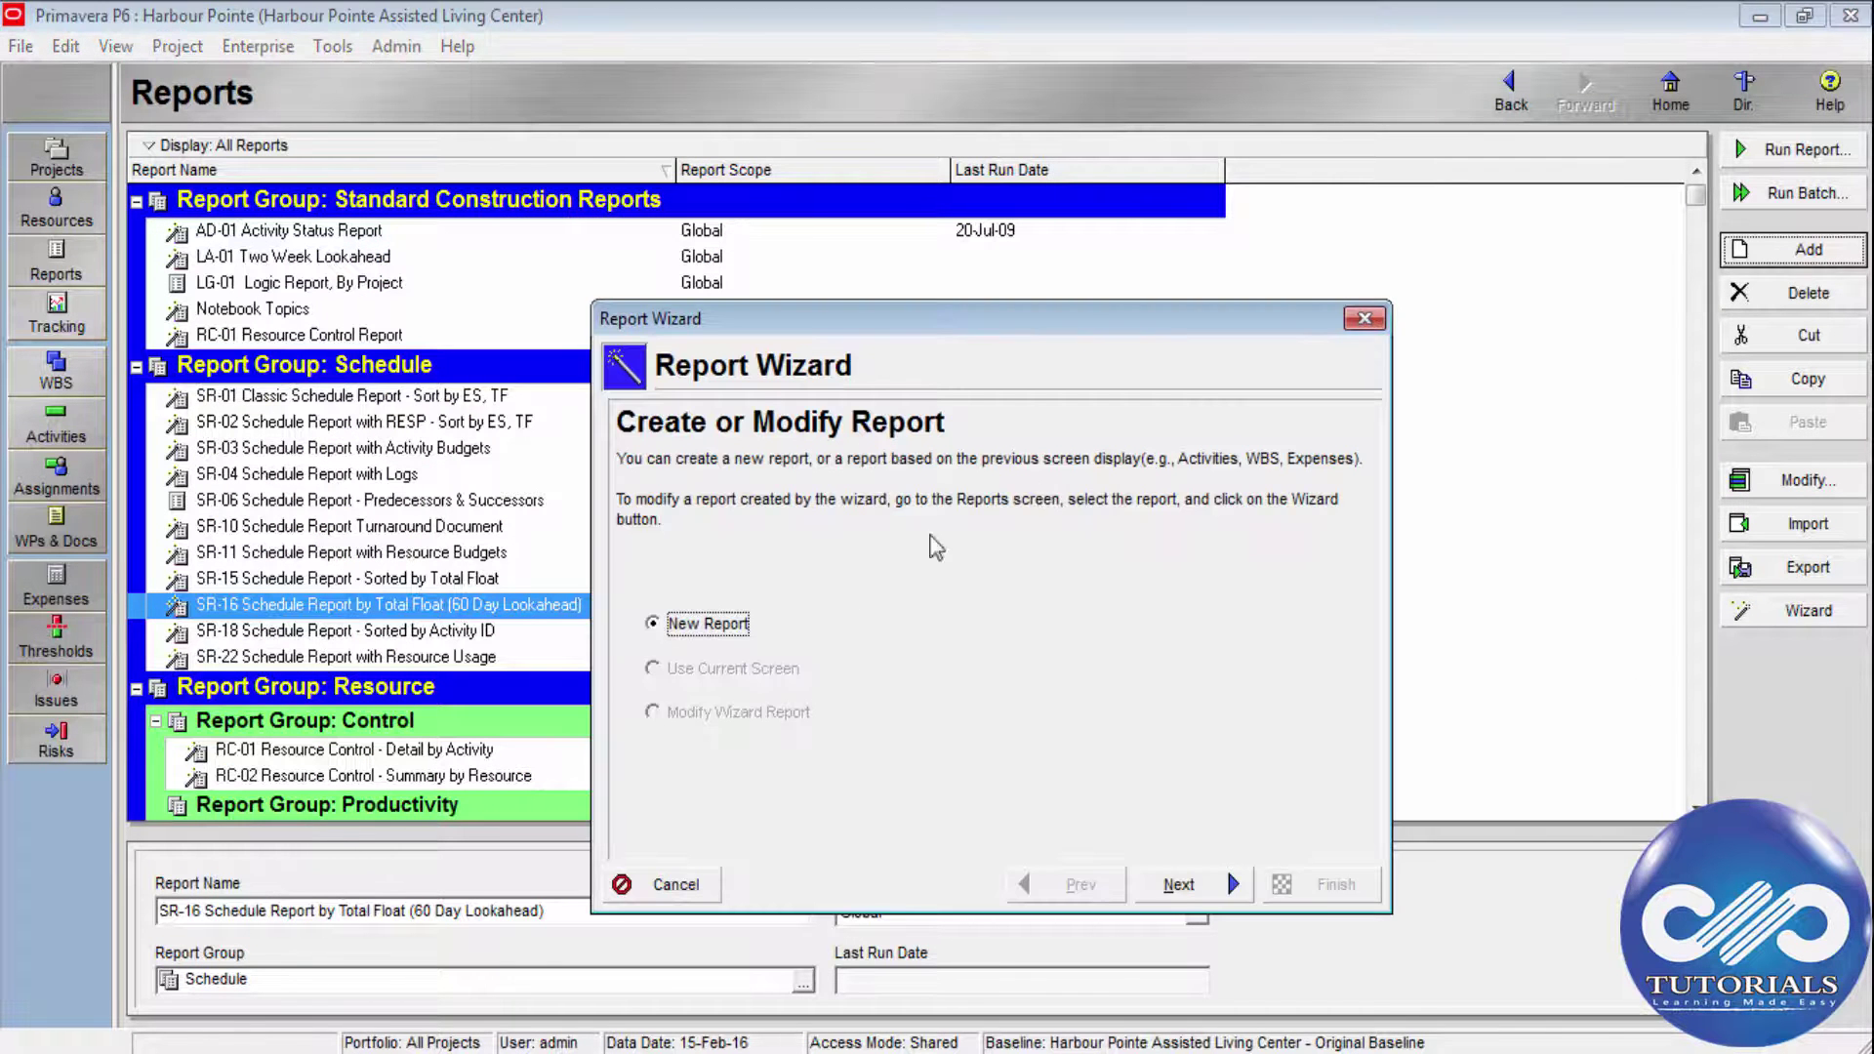
click(1184, 891)
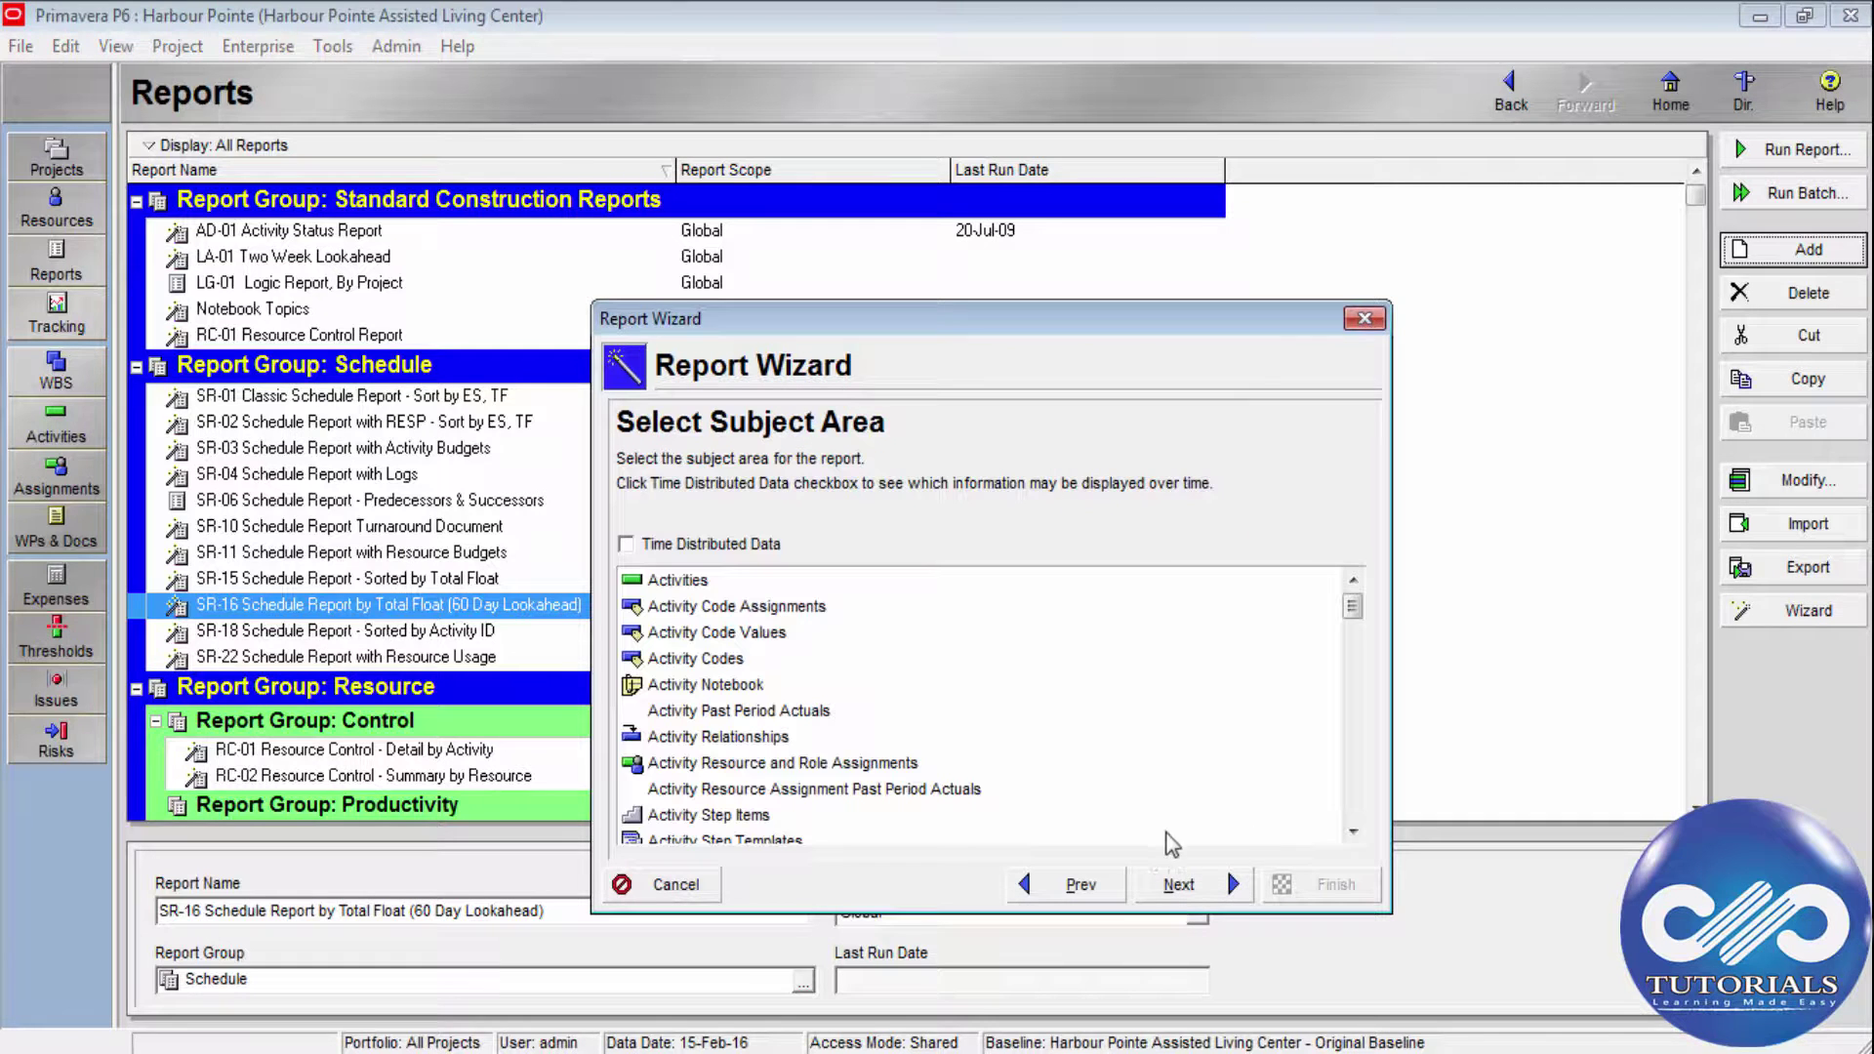
click(677, 583)
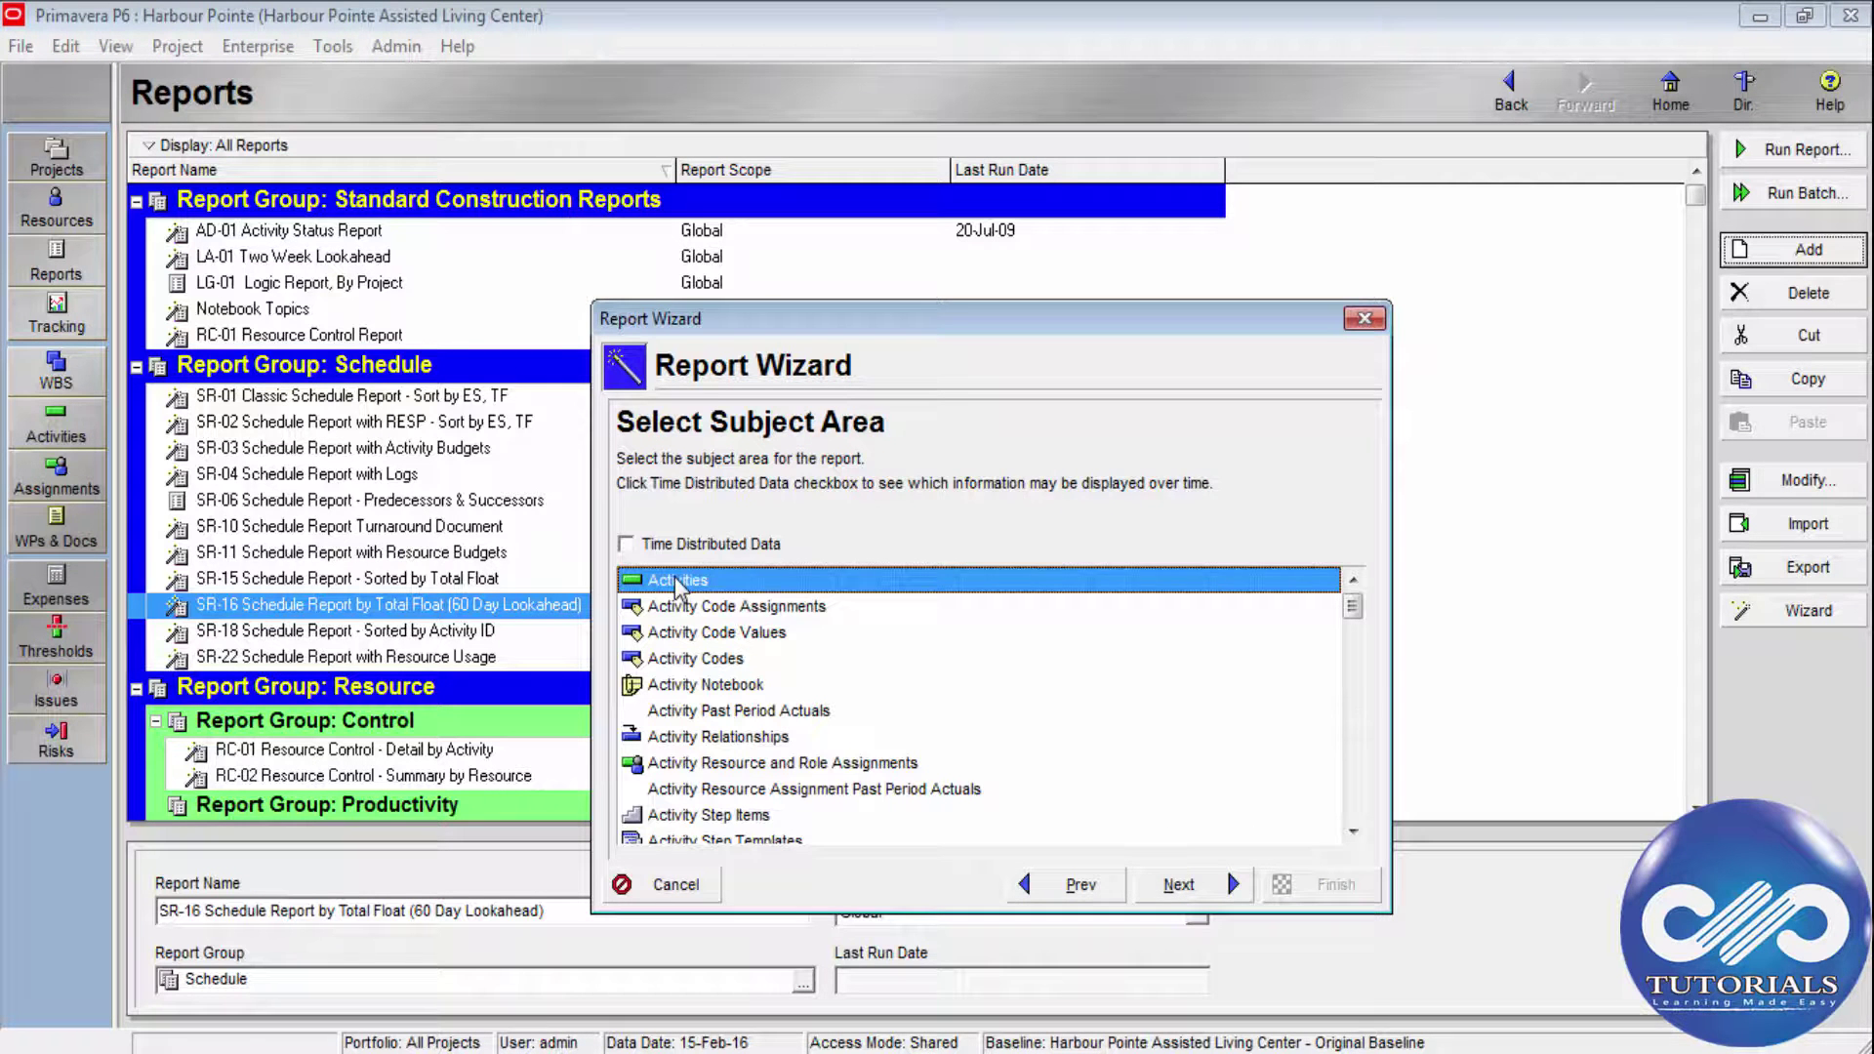
click(1176, 884)
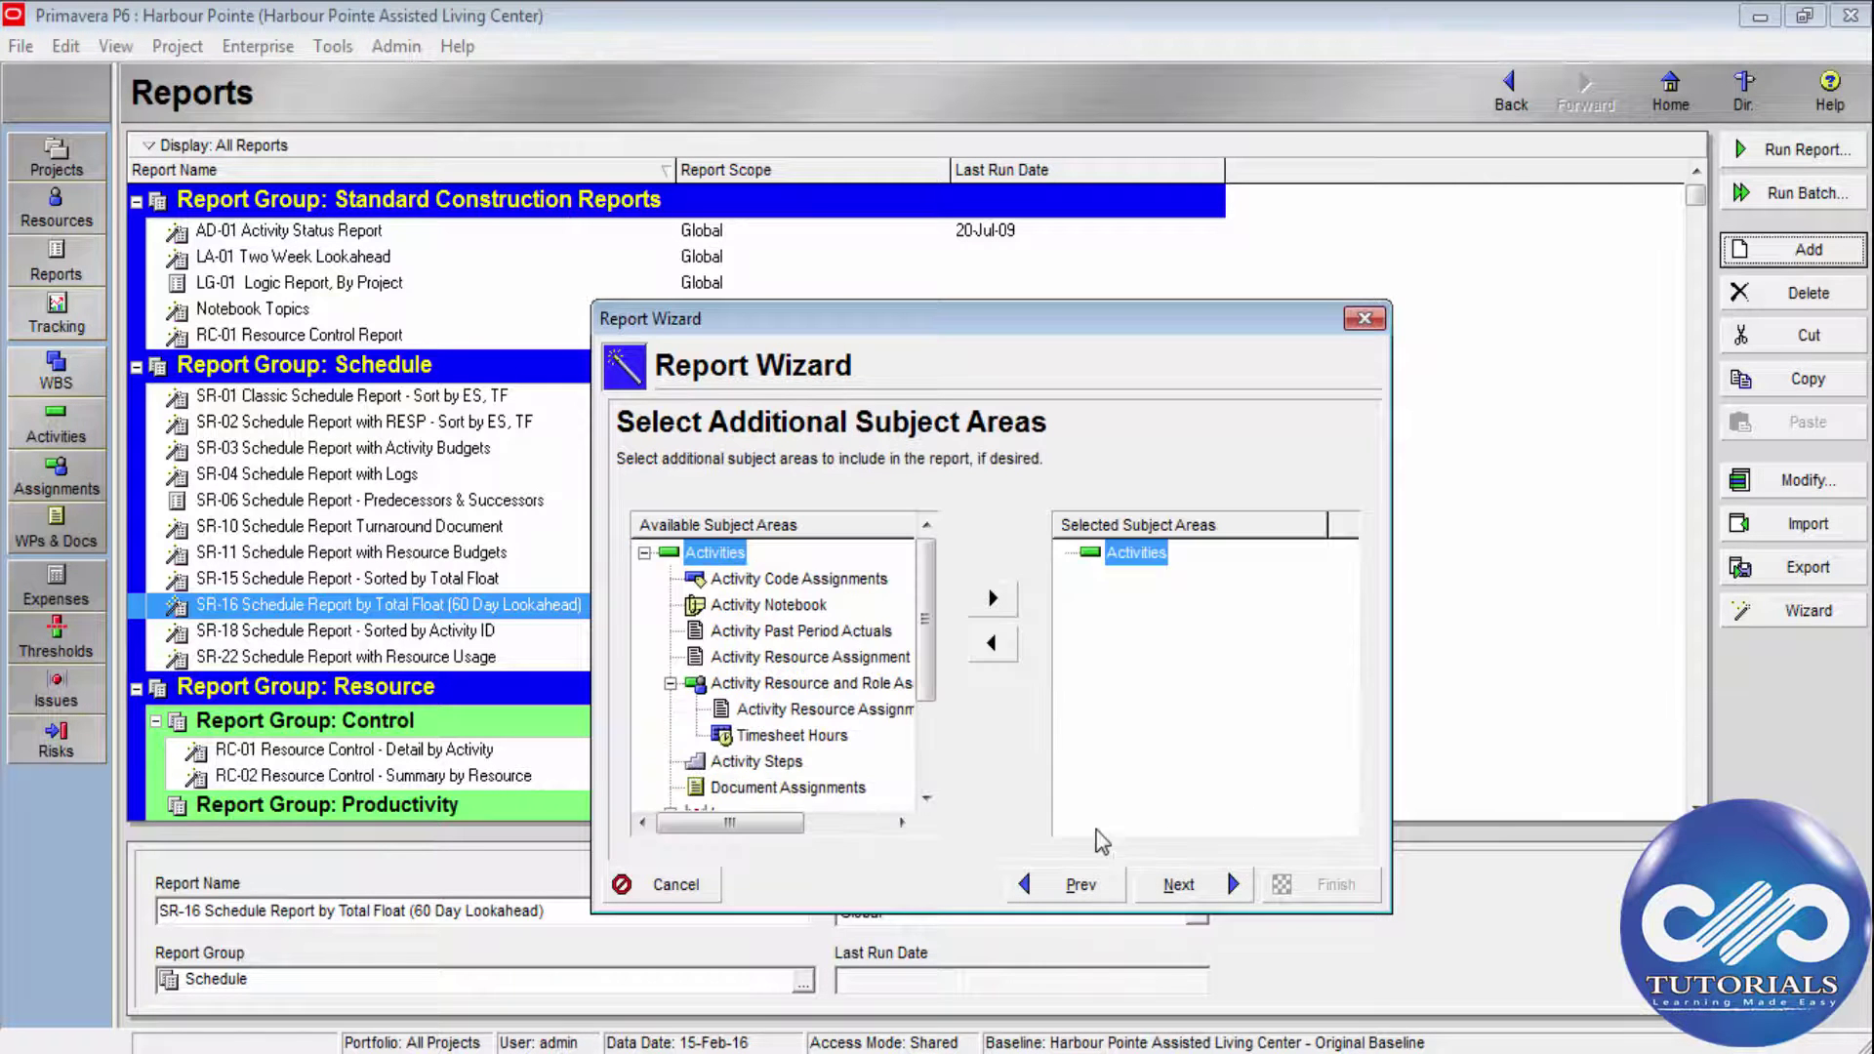
click(1178, 885)
Find 'dp-end' among the report columns and add dp-end date, then cancel the chooser and wizard.
click(1117, 597)
click(683, 552)
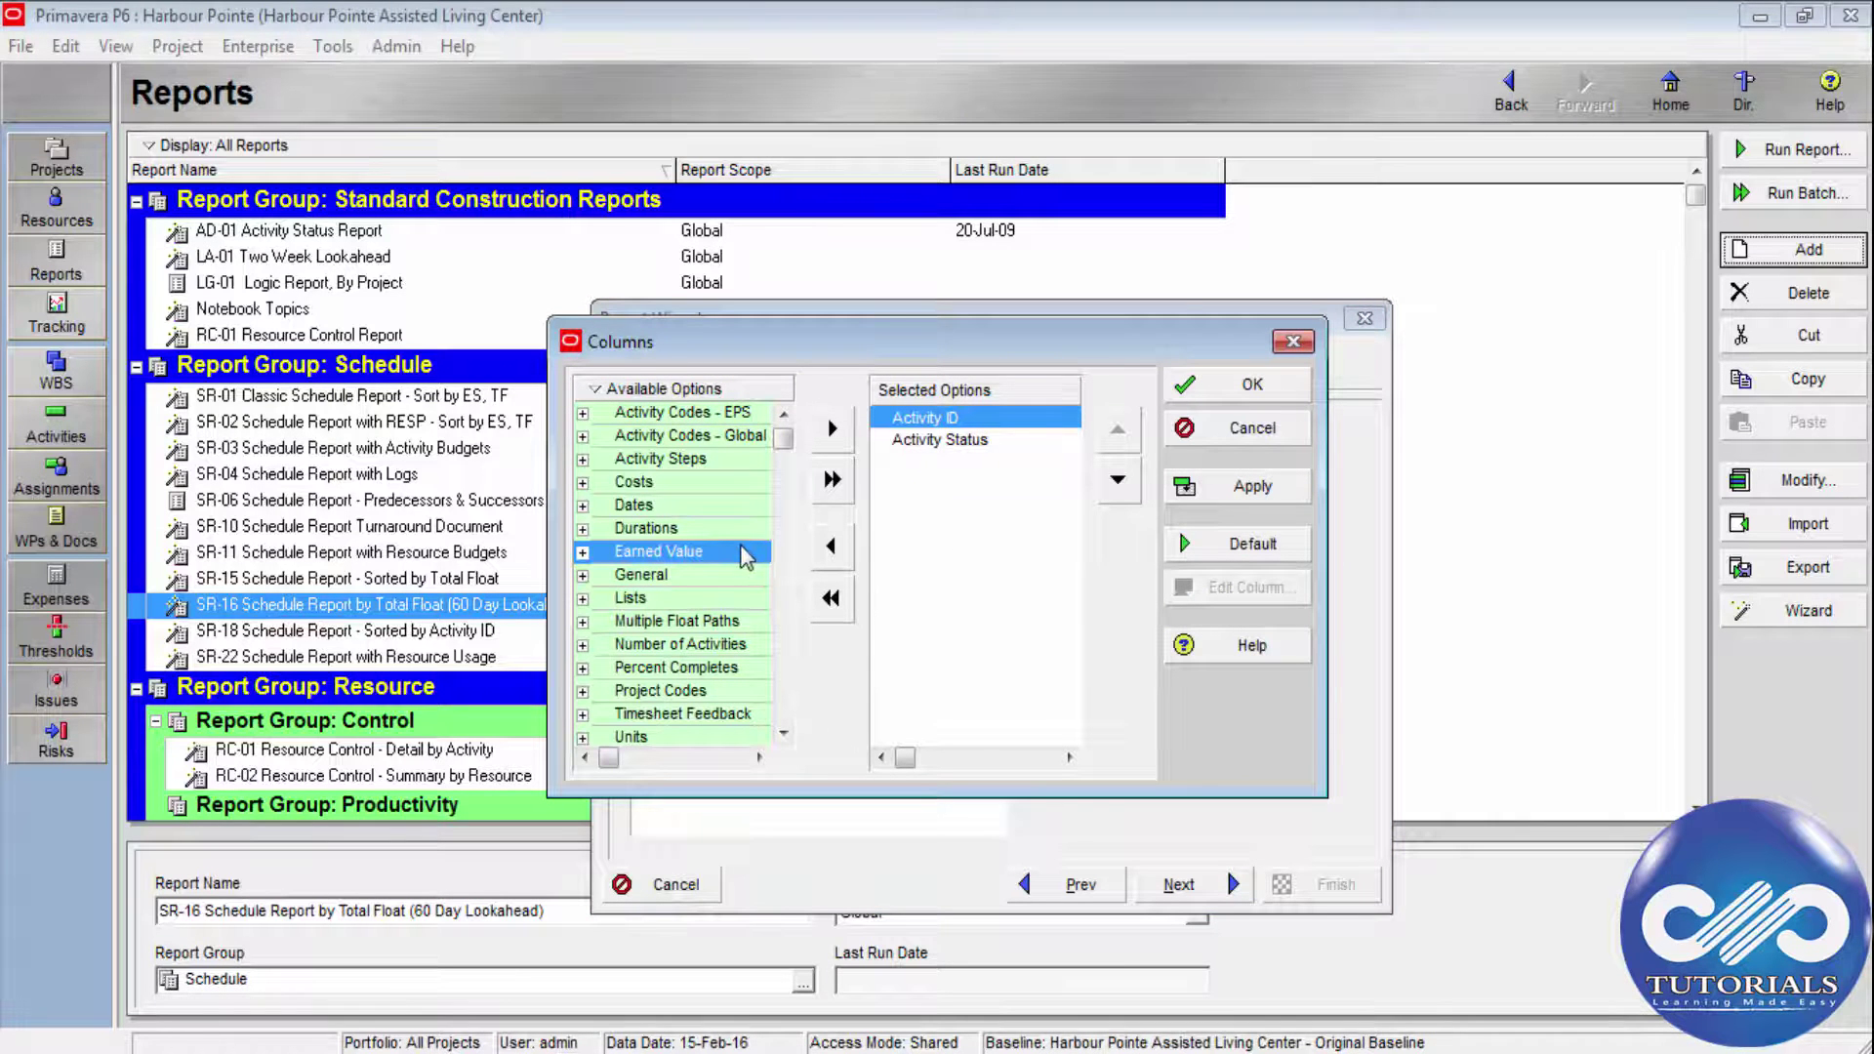
key(ctrl+f)
text(dp-)
text(d)
key(BackSpace)
text(end)
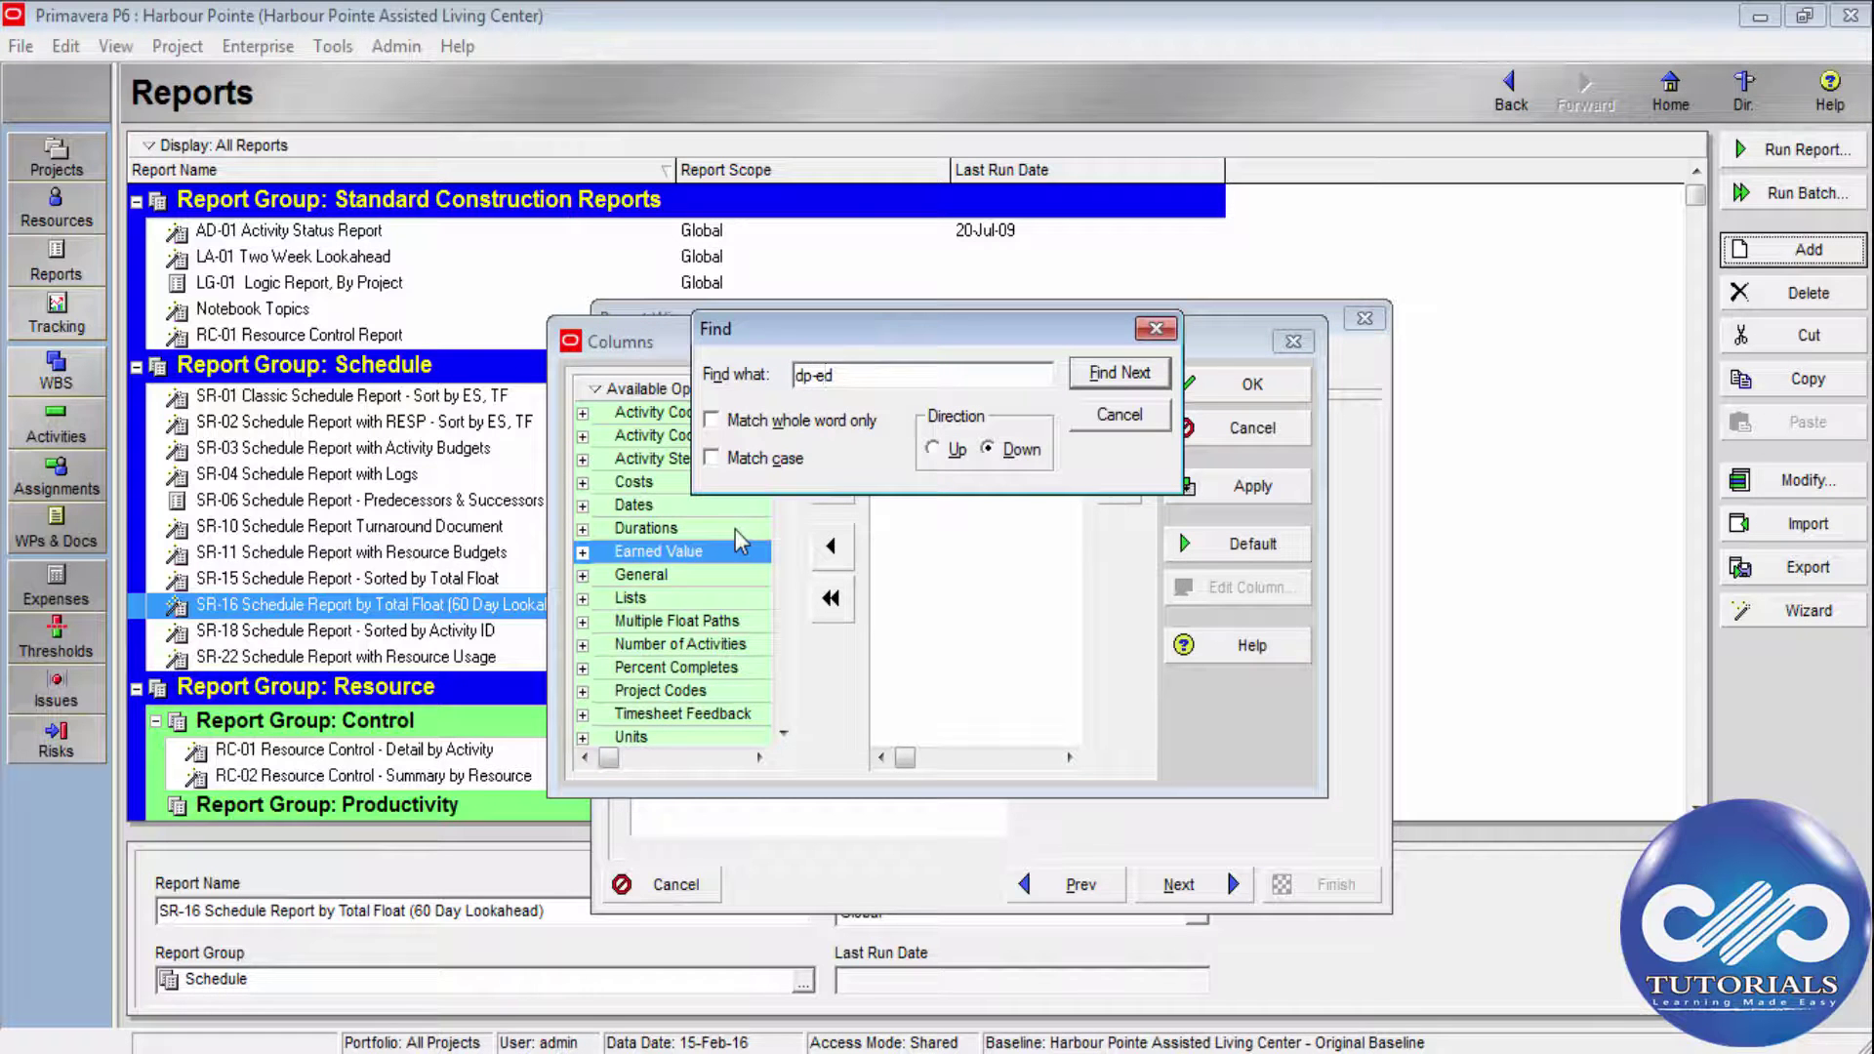
key(Return)
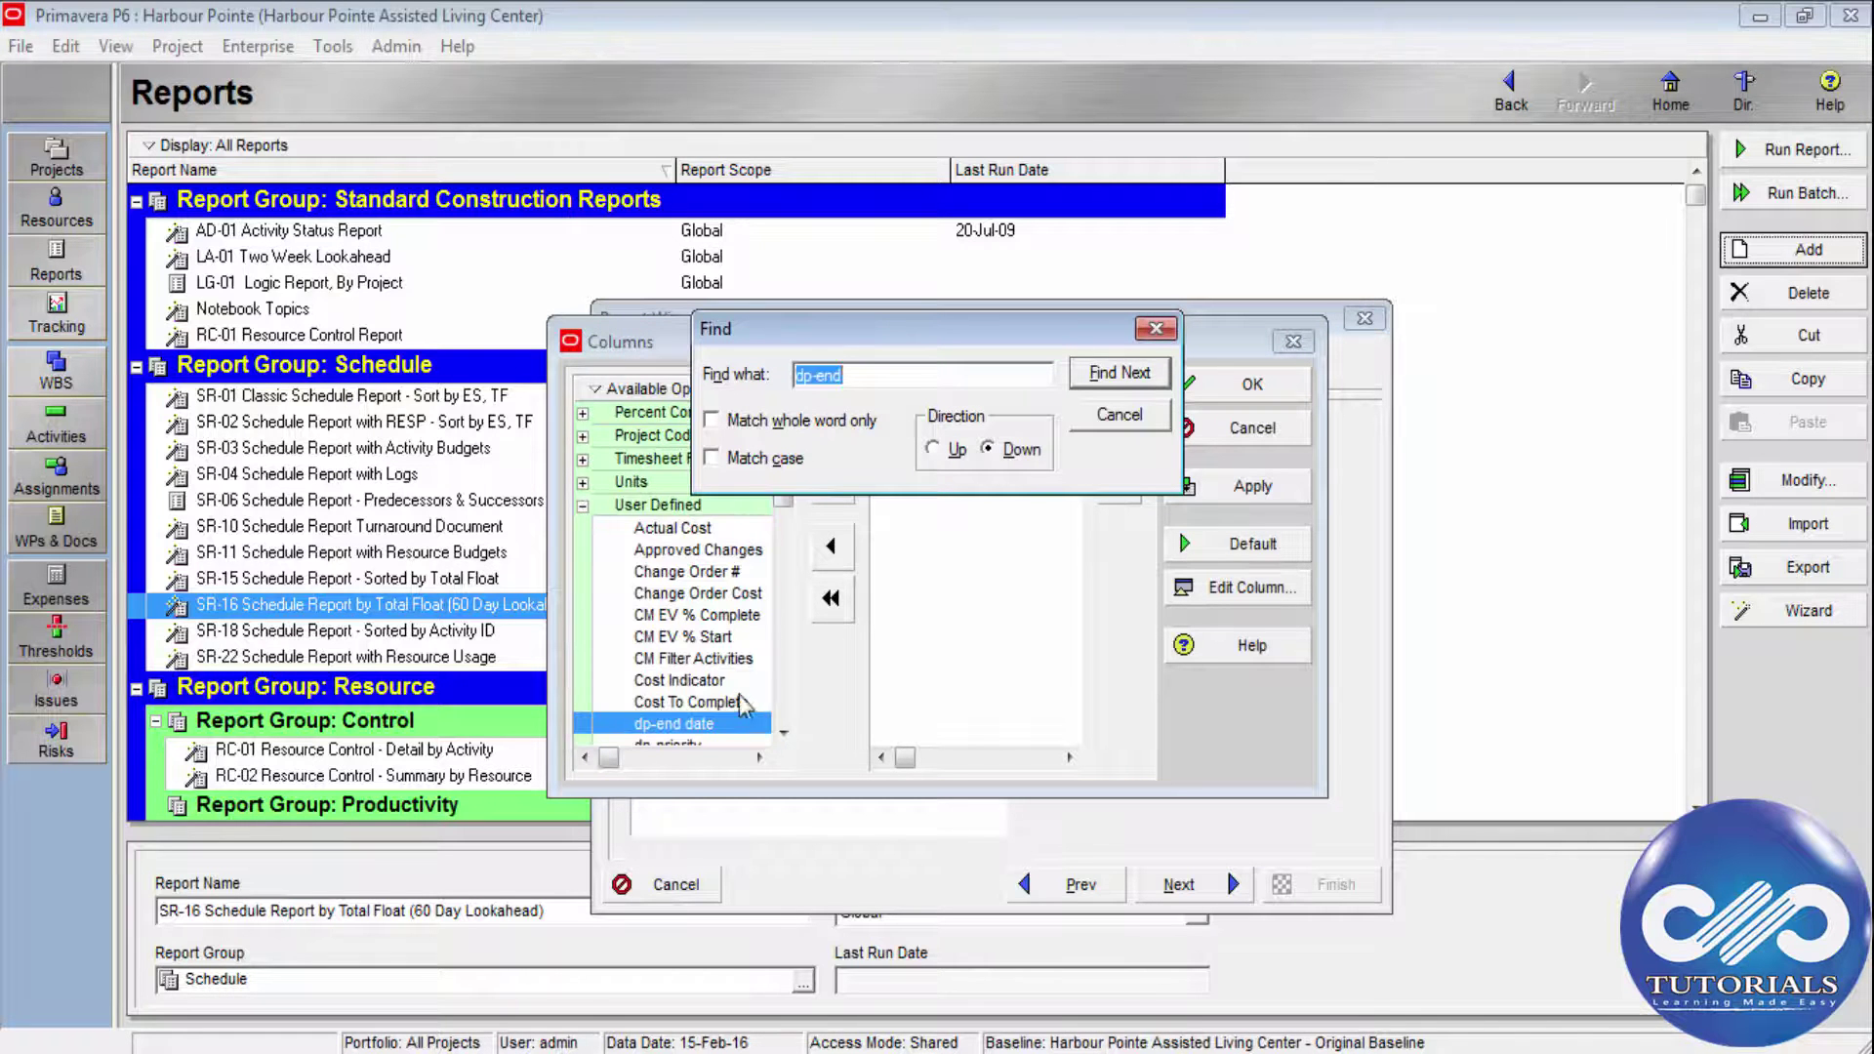
click(1119, 414)
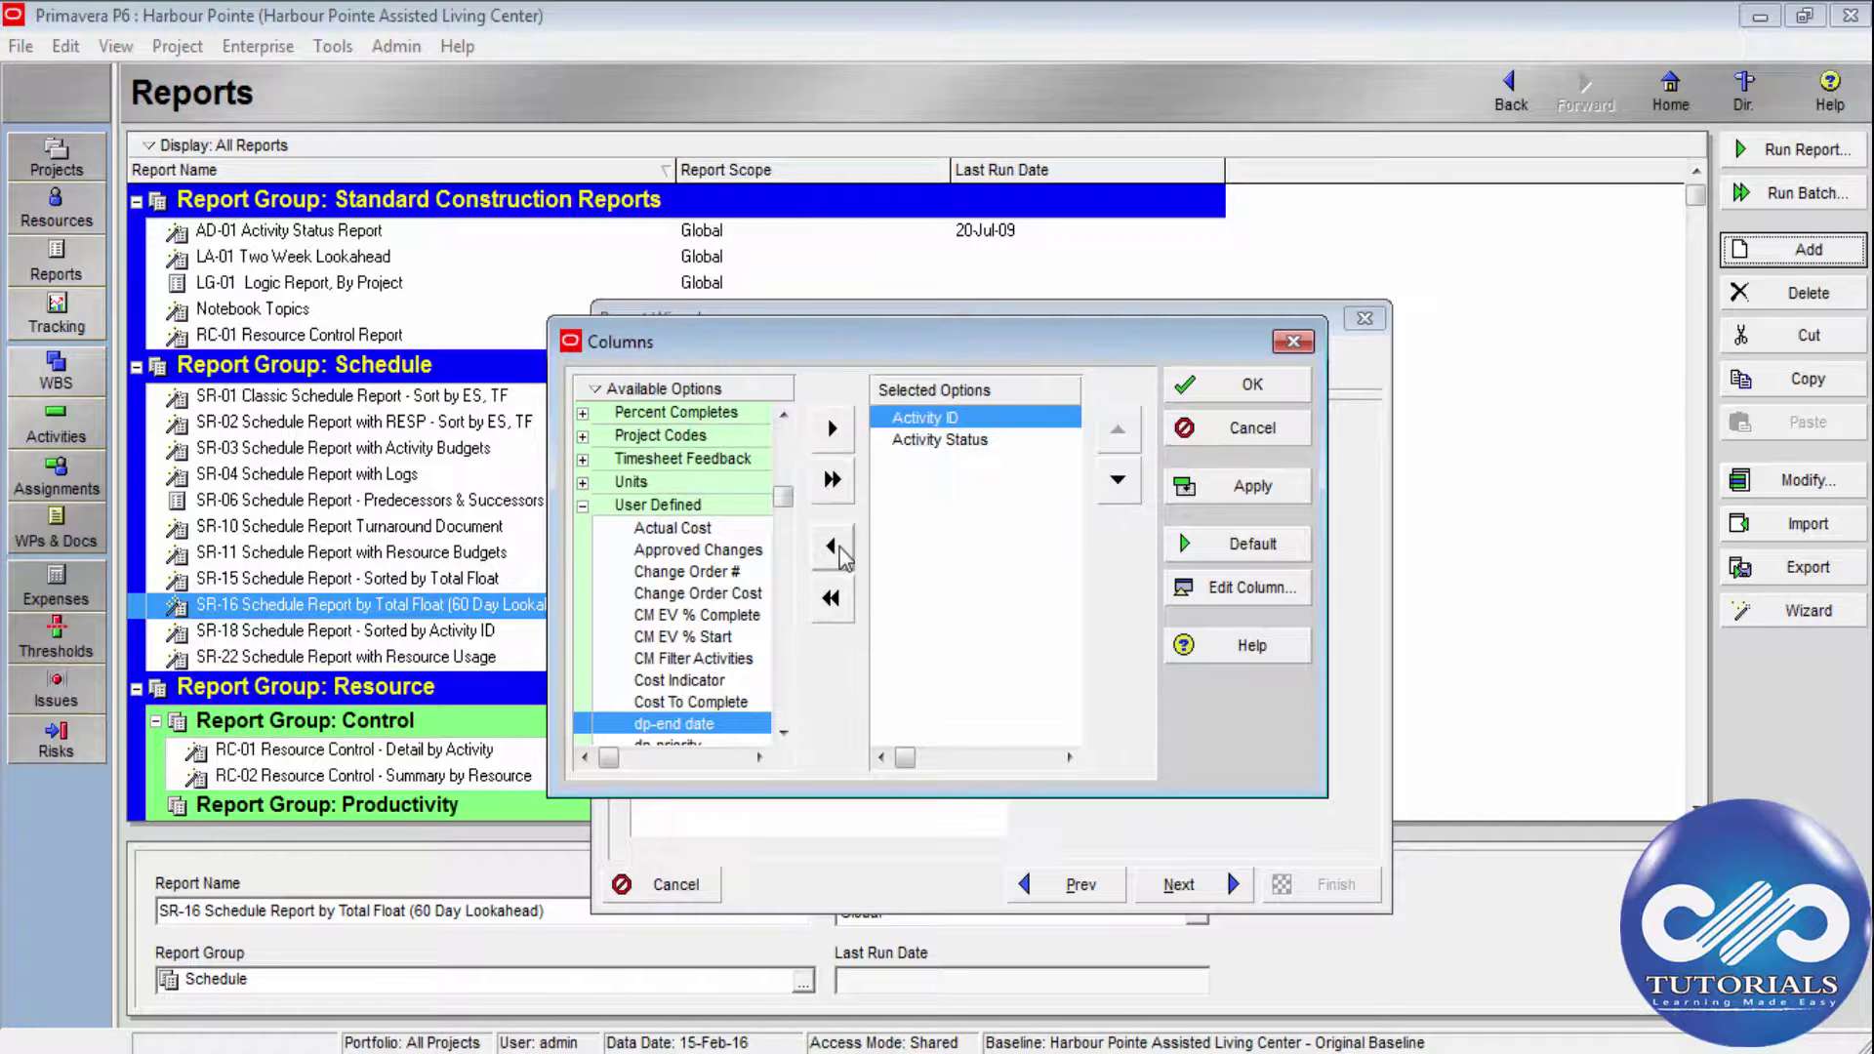
click(832, 428)
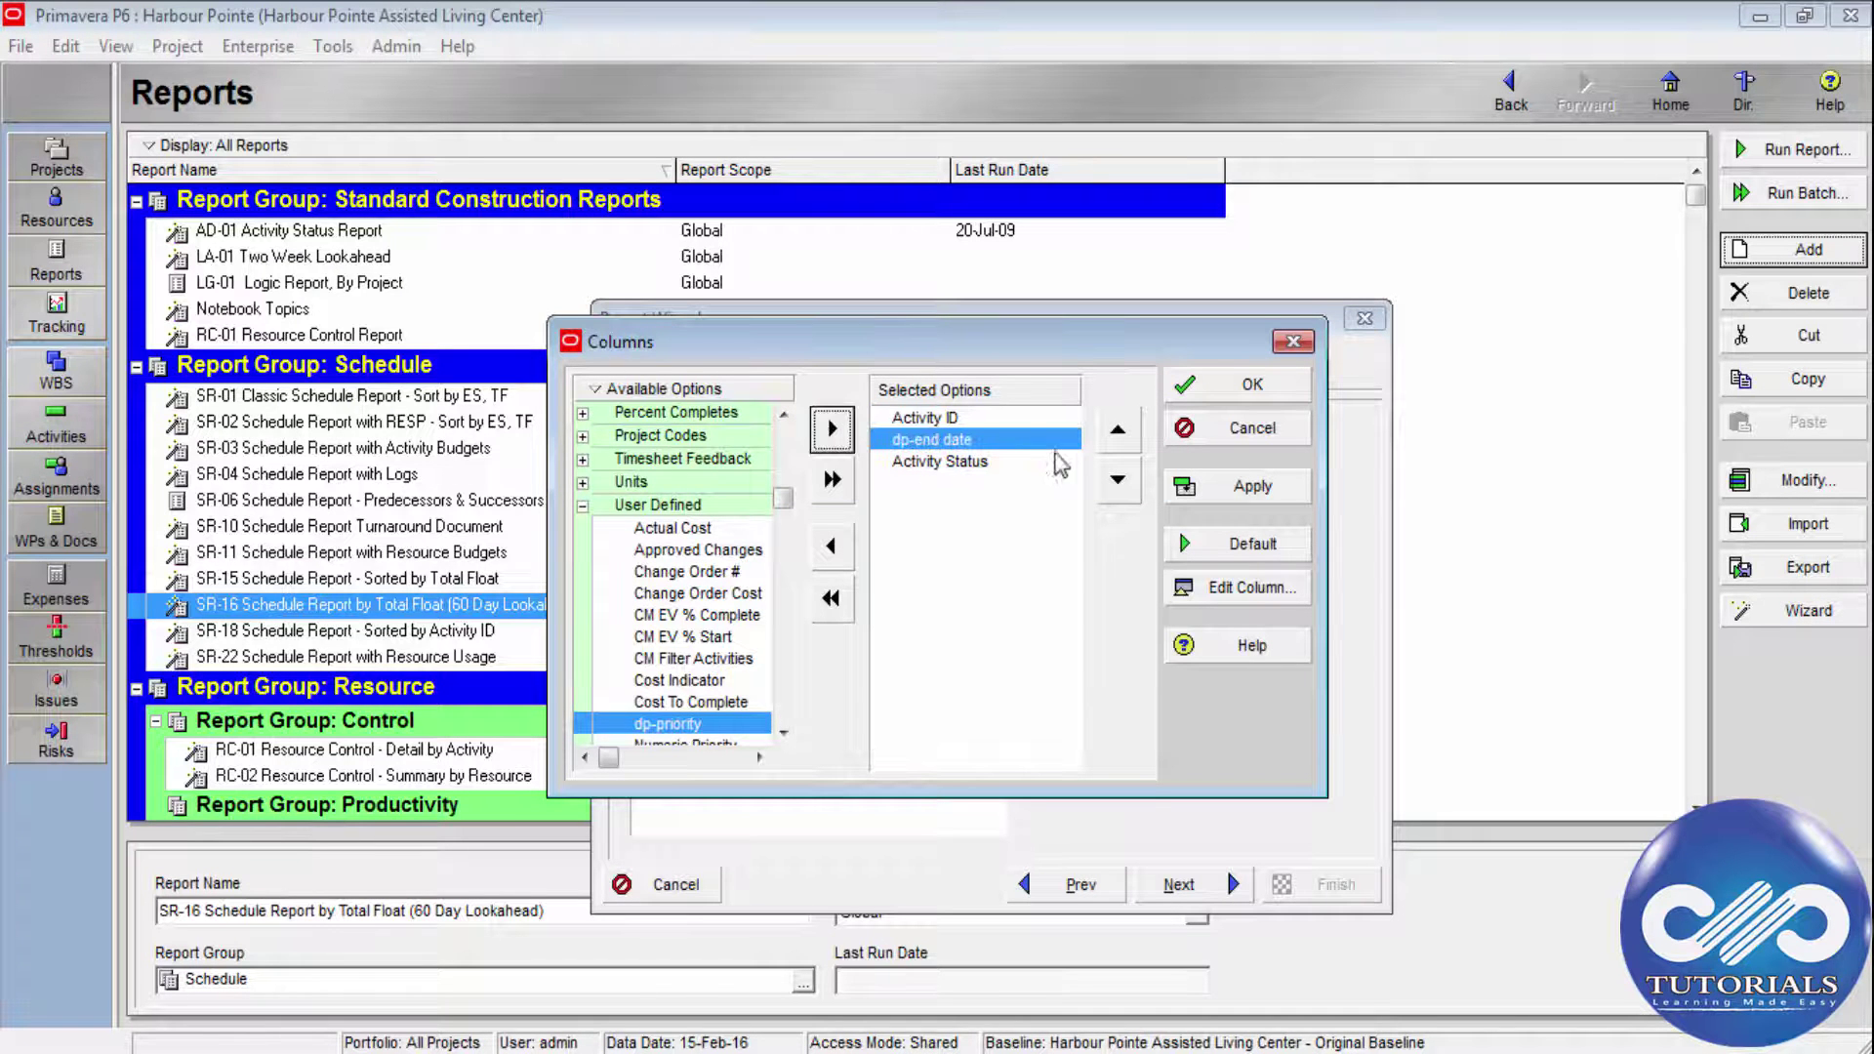
click(1241, 437)
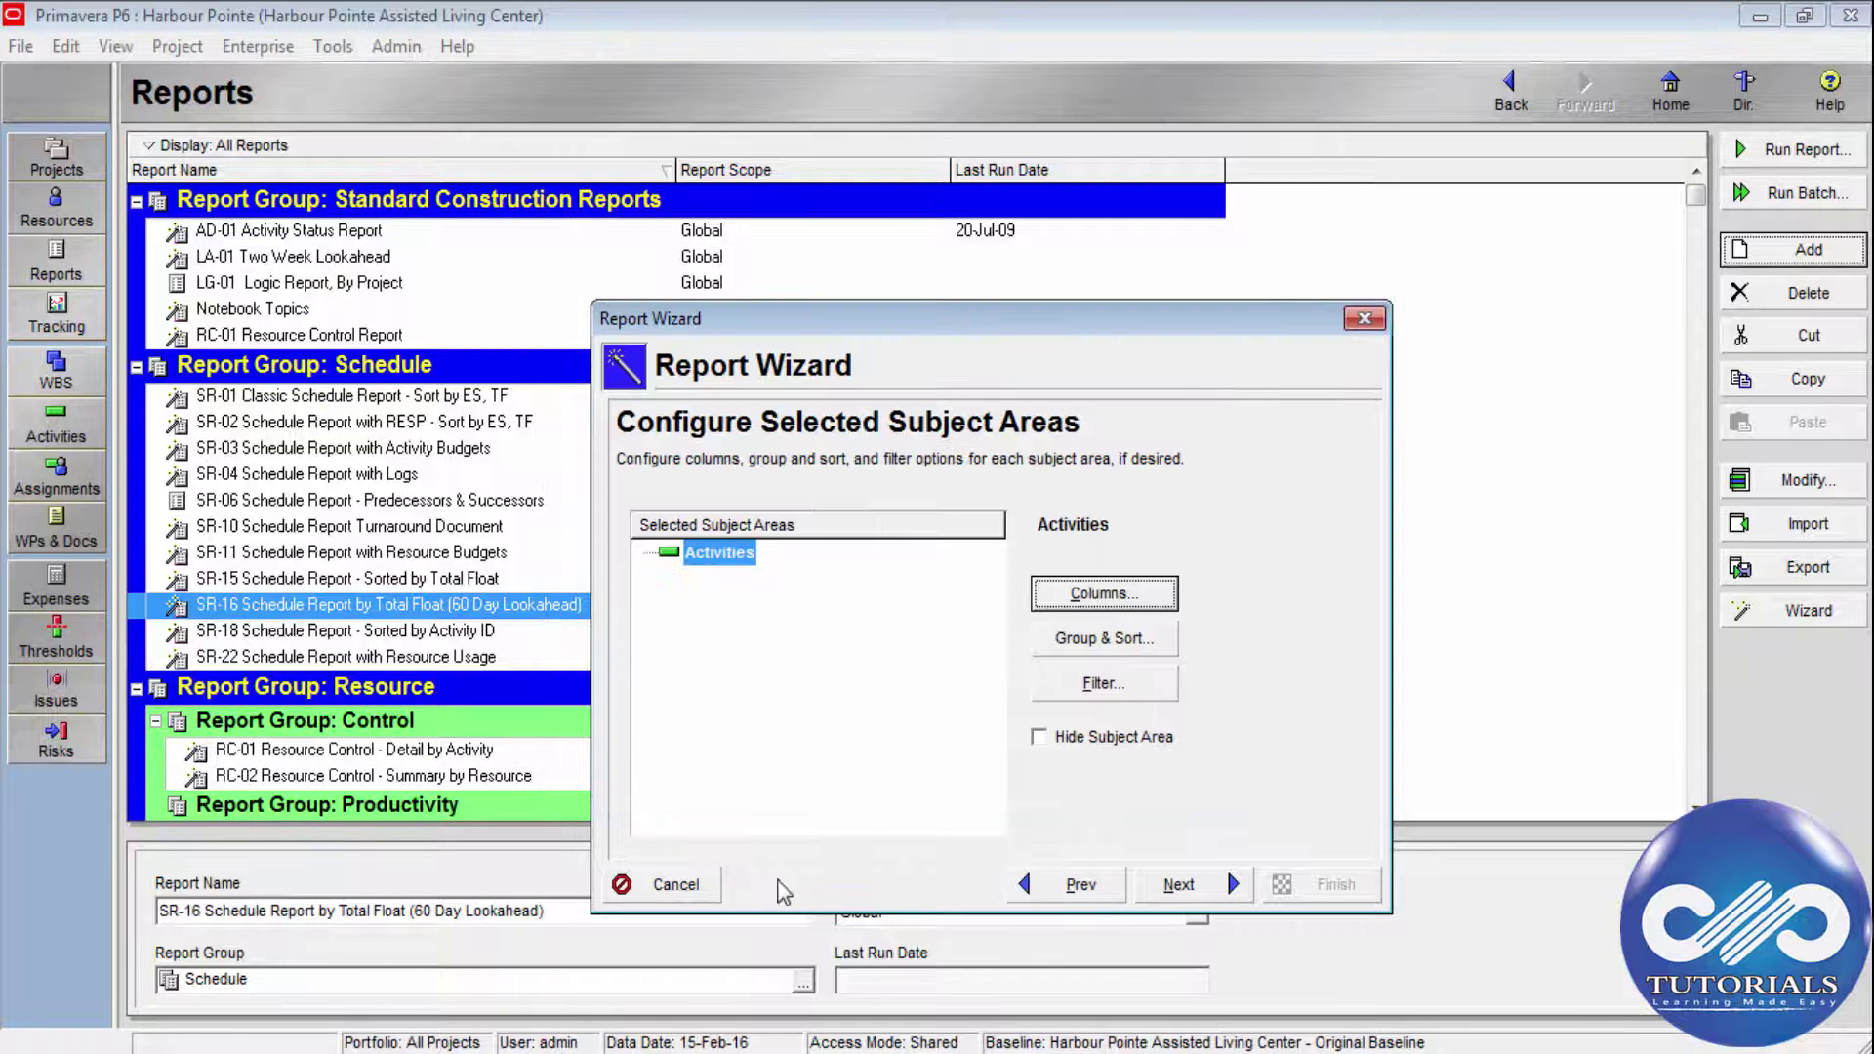
click(715, 888)
Confirm leaving the report wizard and return to Activities with a wider Gantt chart.
click(876, 632)
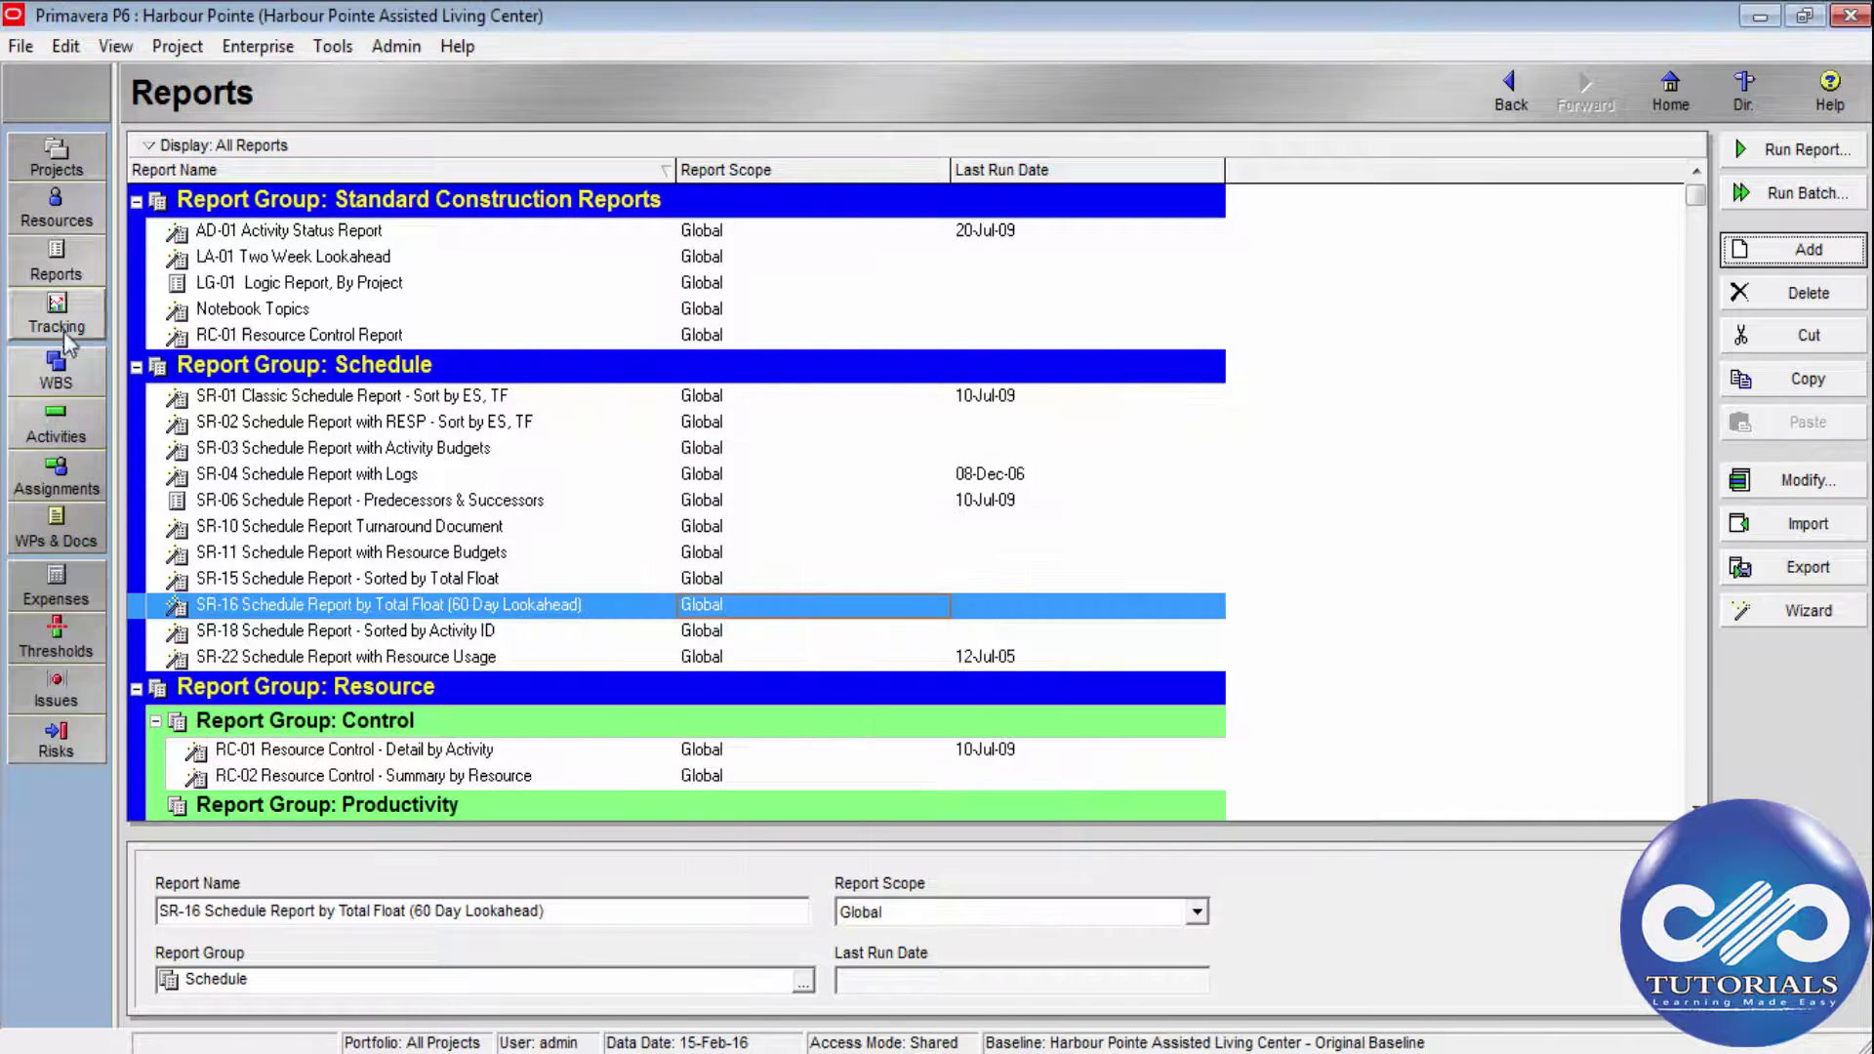
click(56, 425)
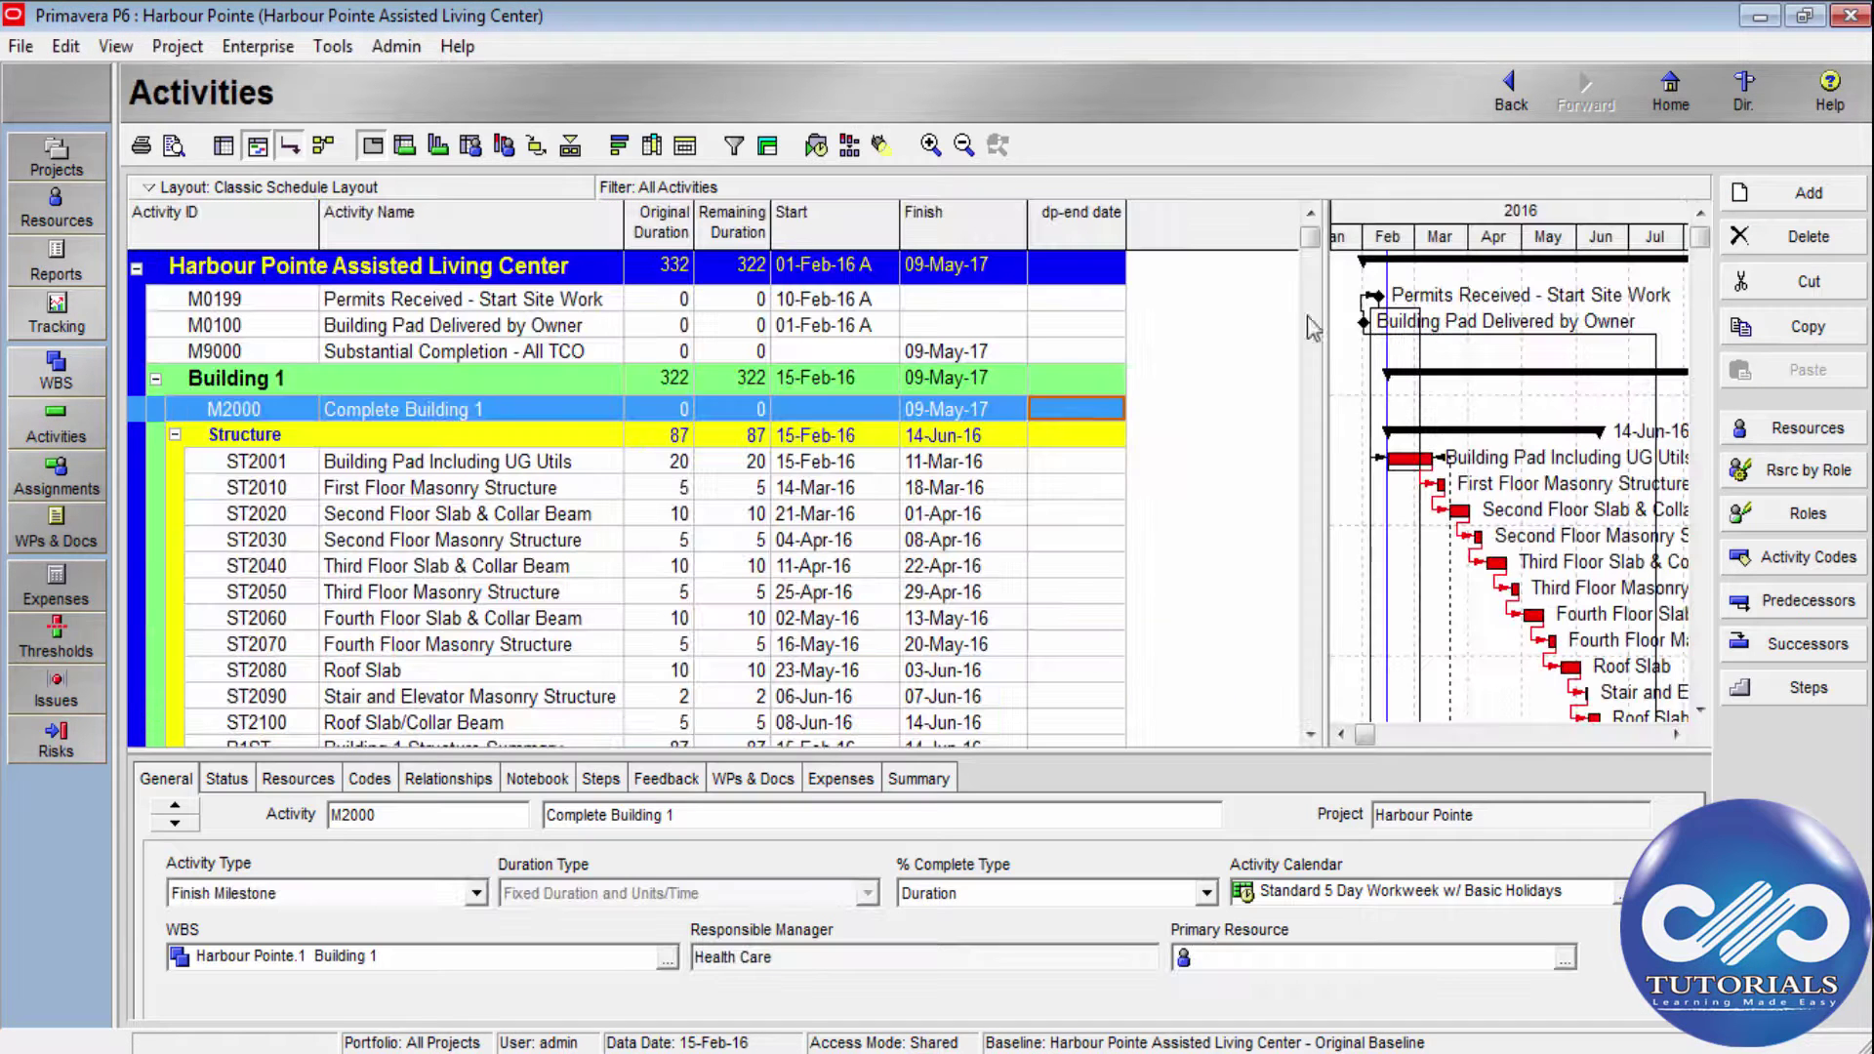
drag(1325, 321, 1062, 321)
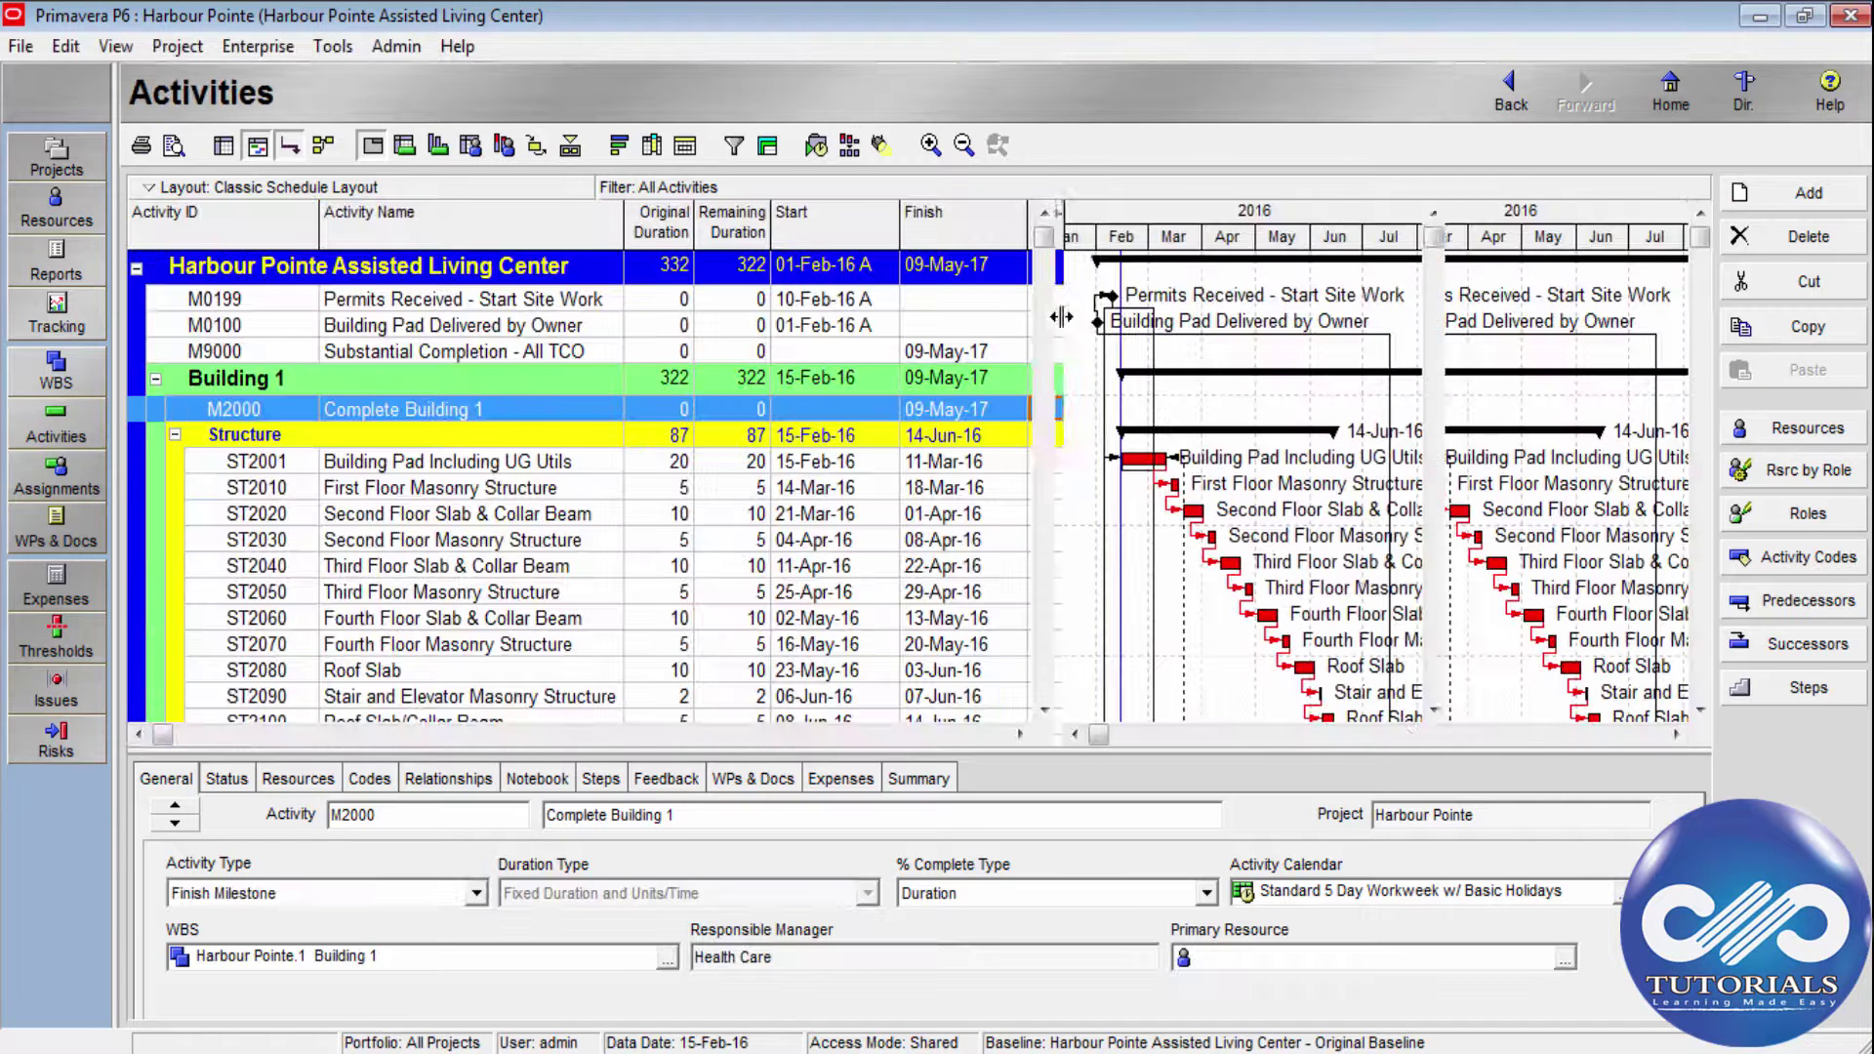
Add a new Gantt bar definition named 'dp' with a User Dates timescale.
right_click(1292, 354)
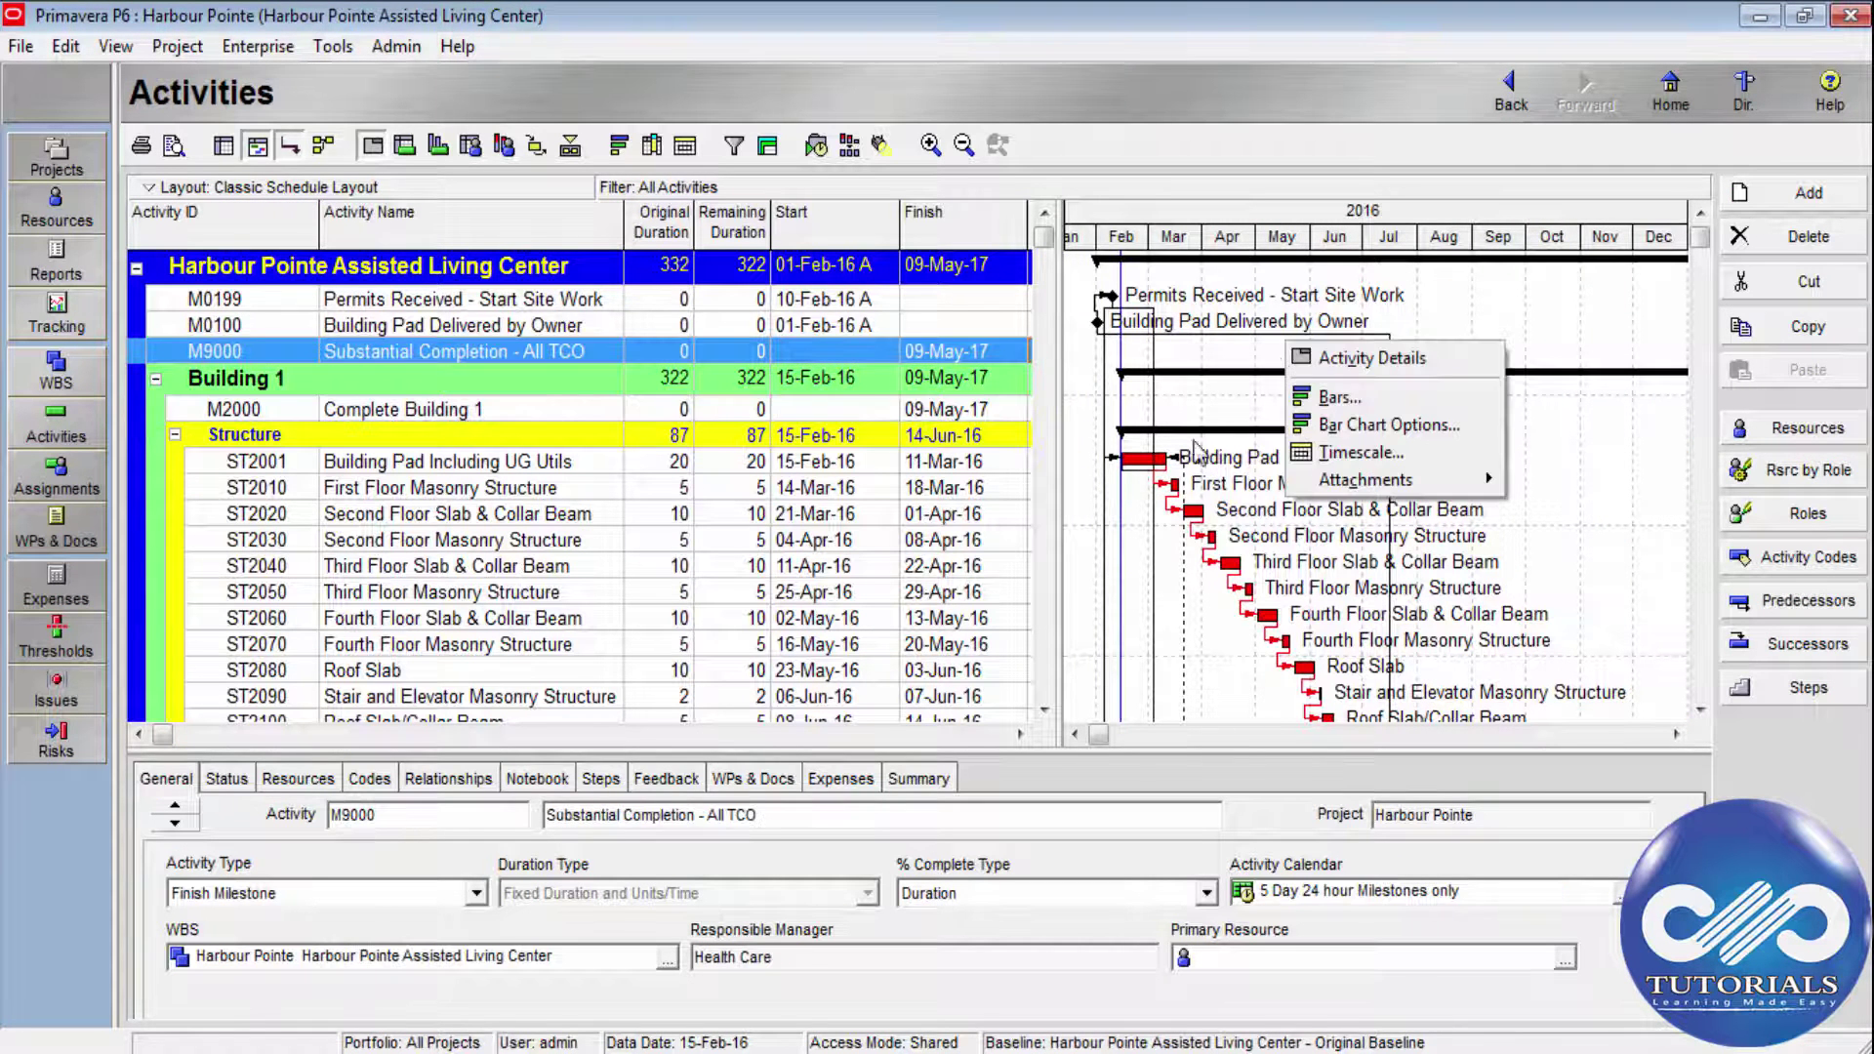
click(1337, 400)
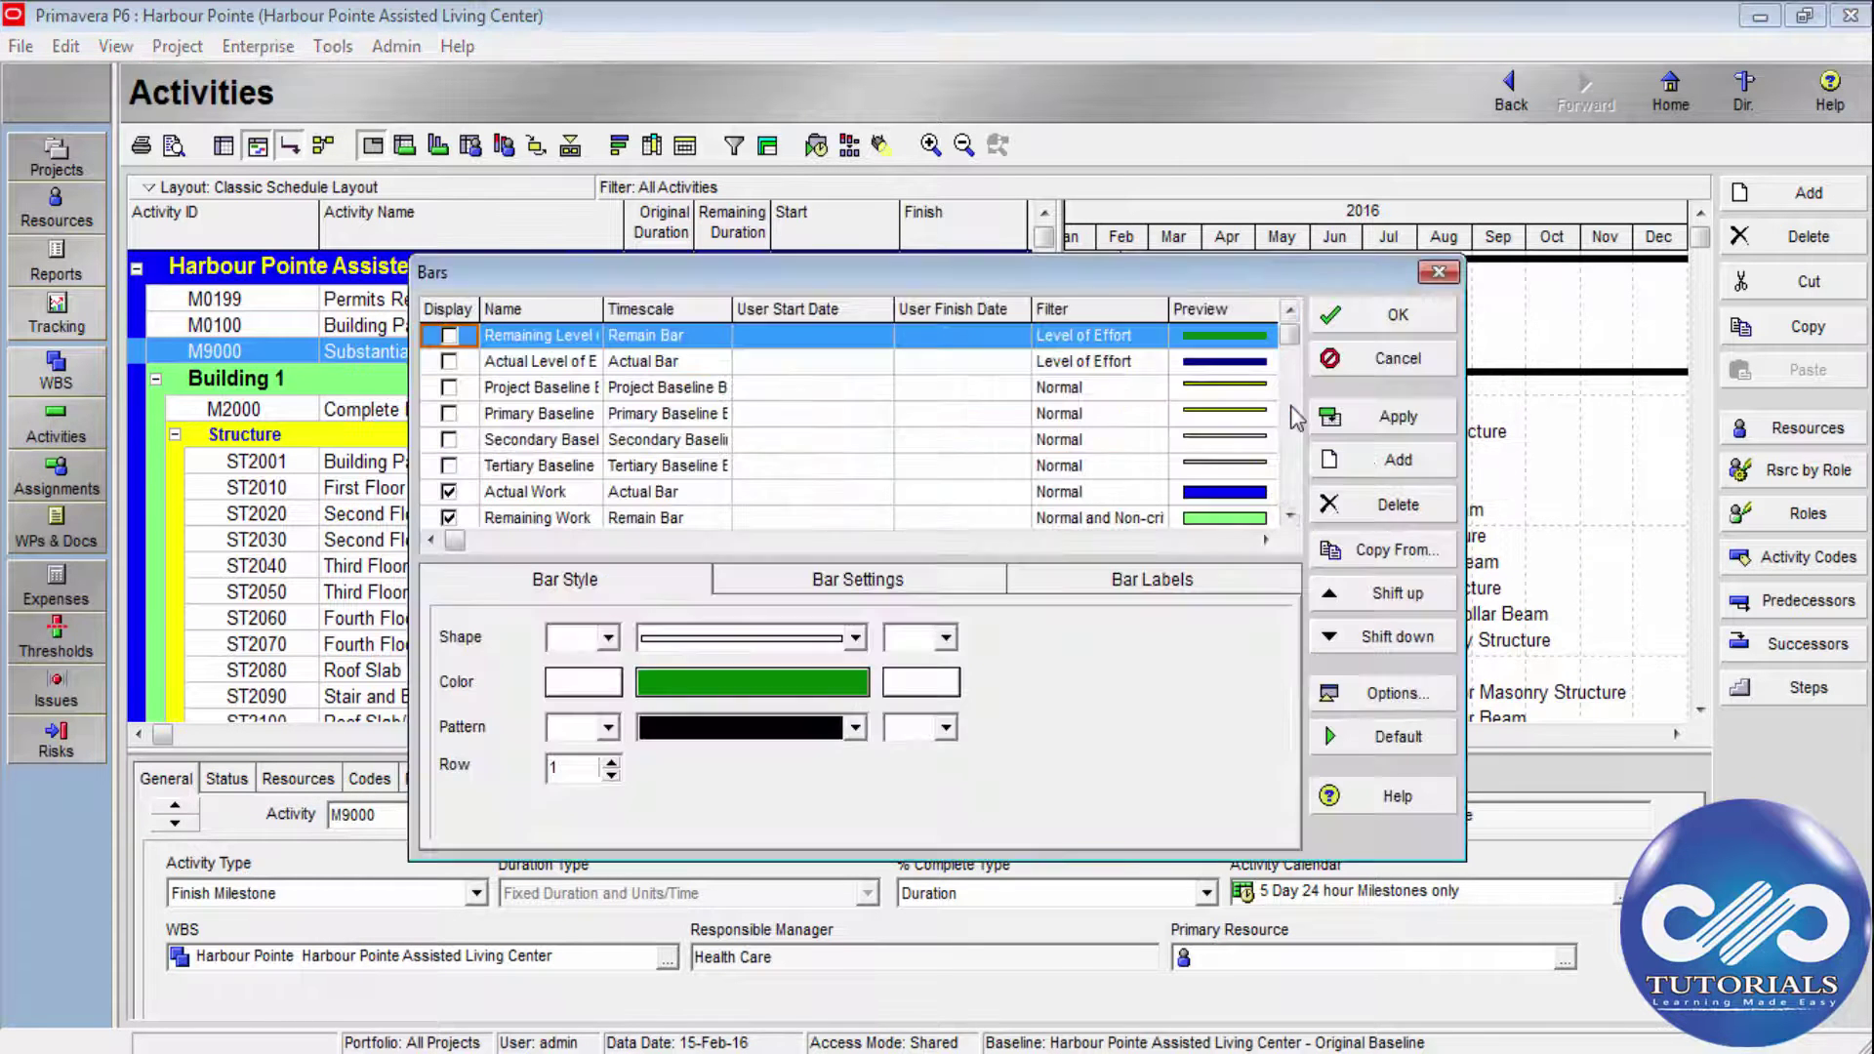
click(673, 362)
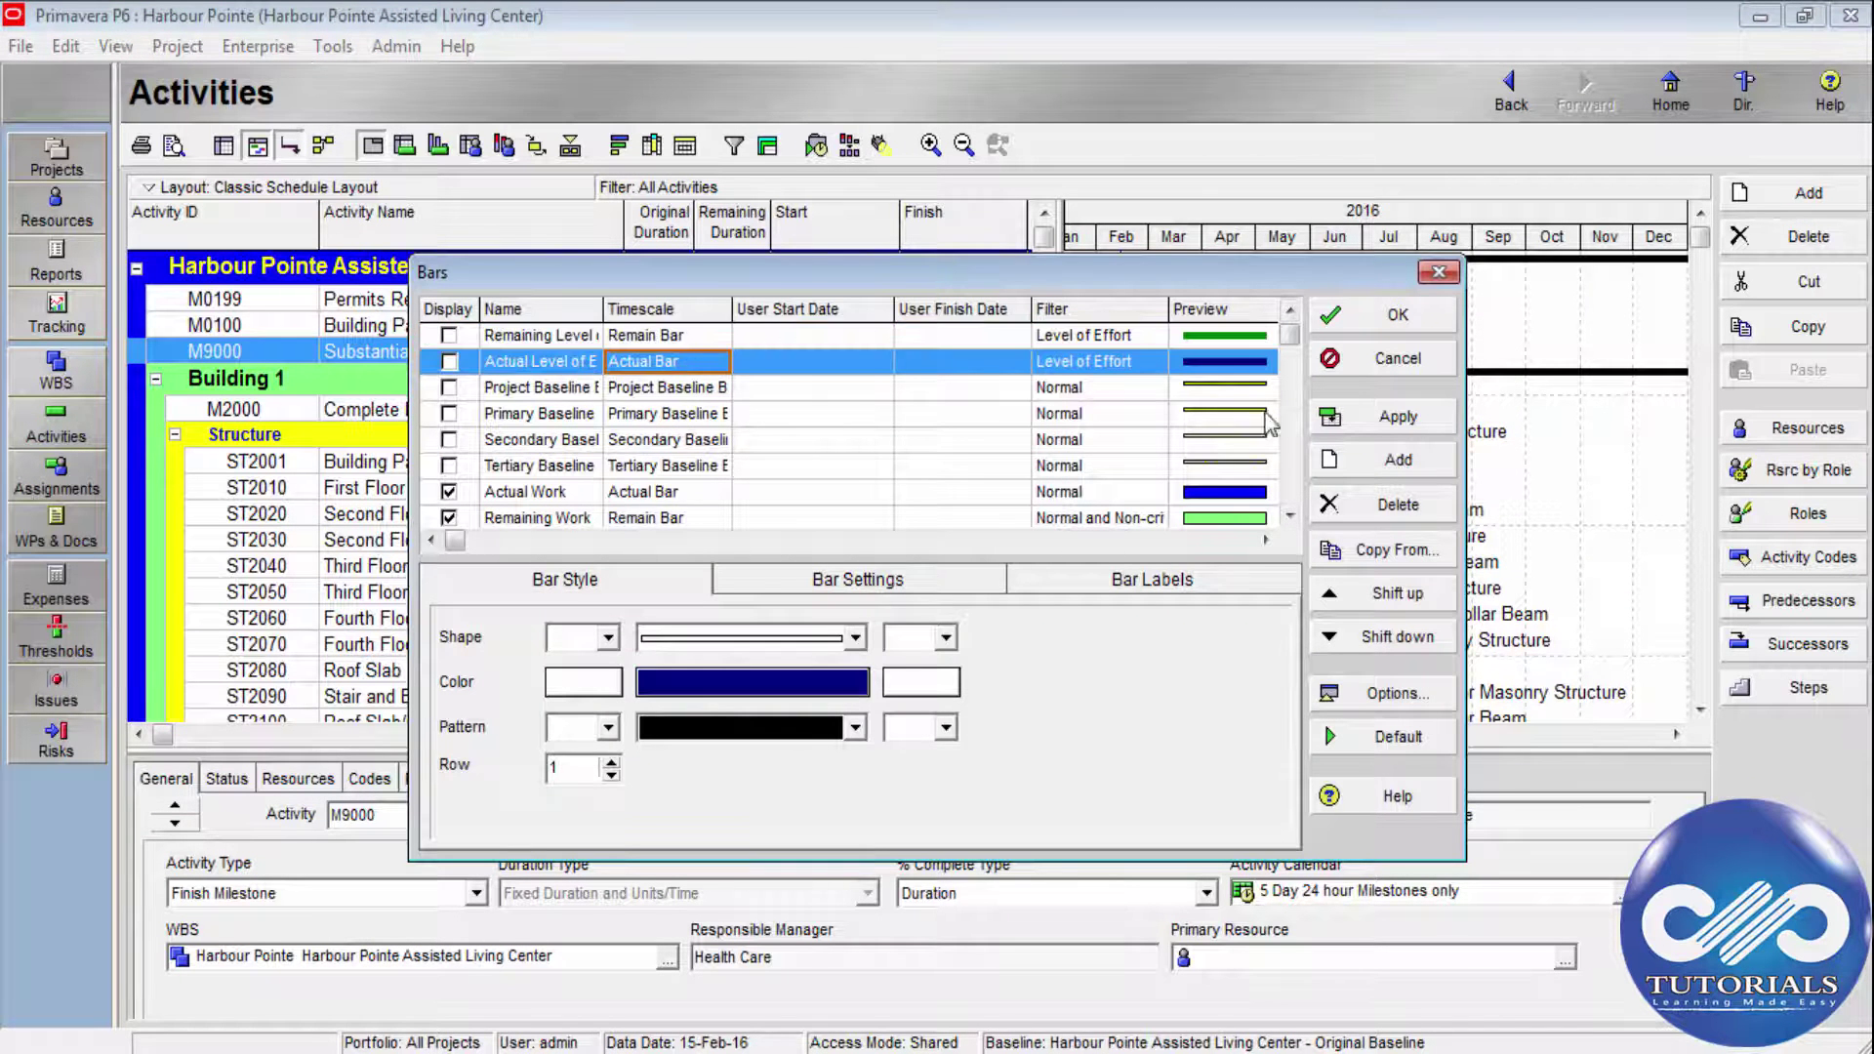
click(1368, 451)
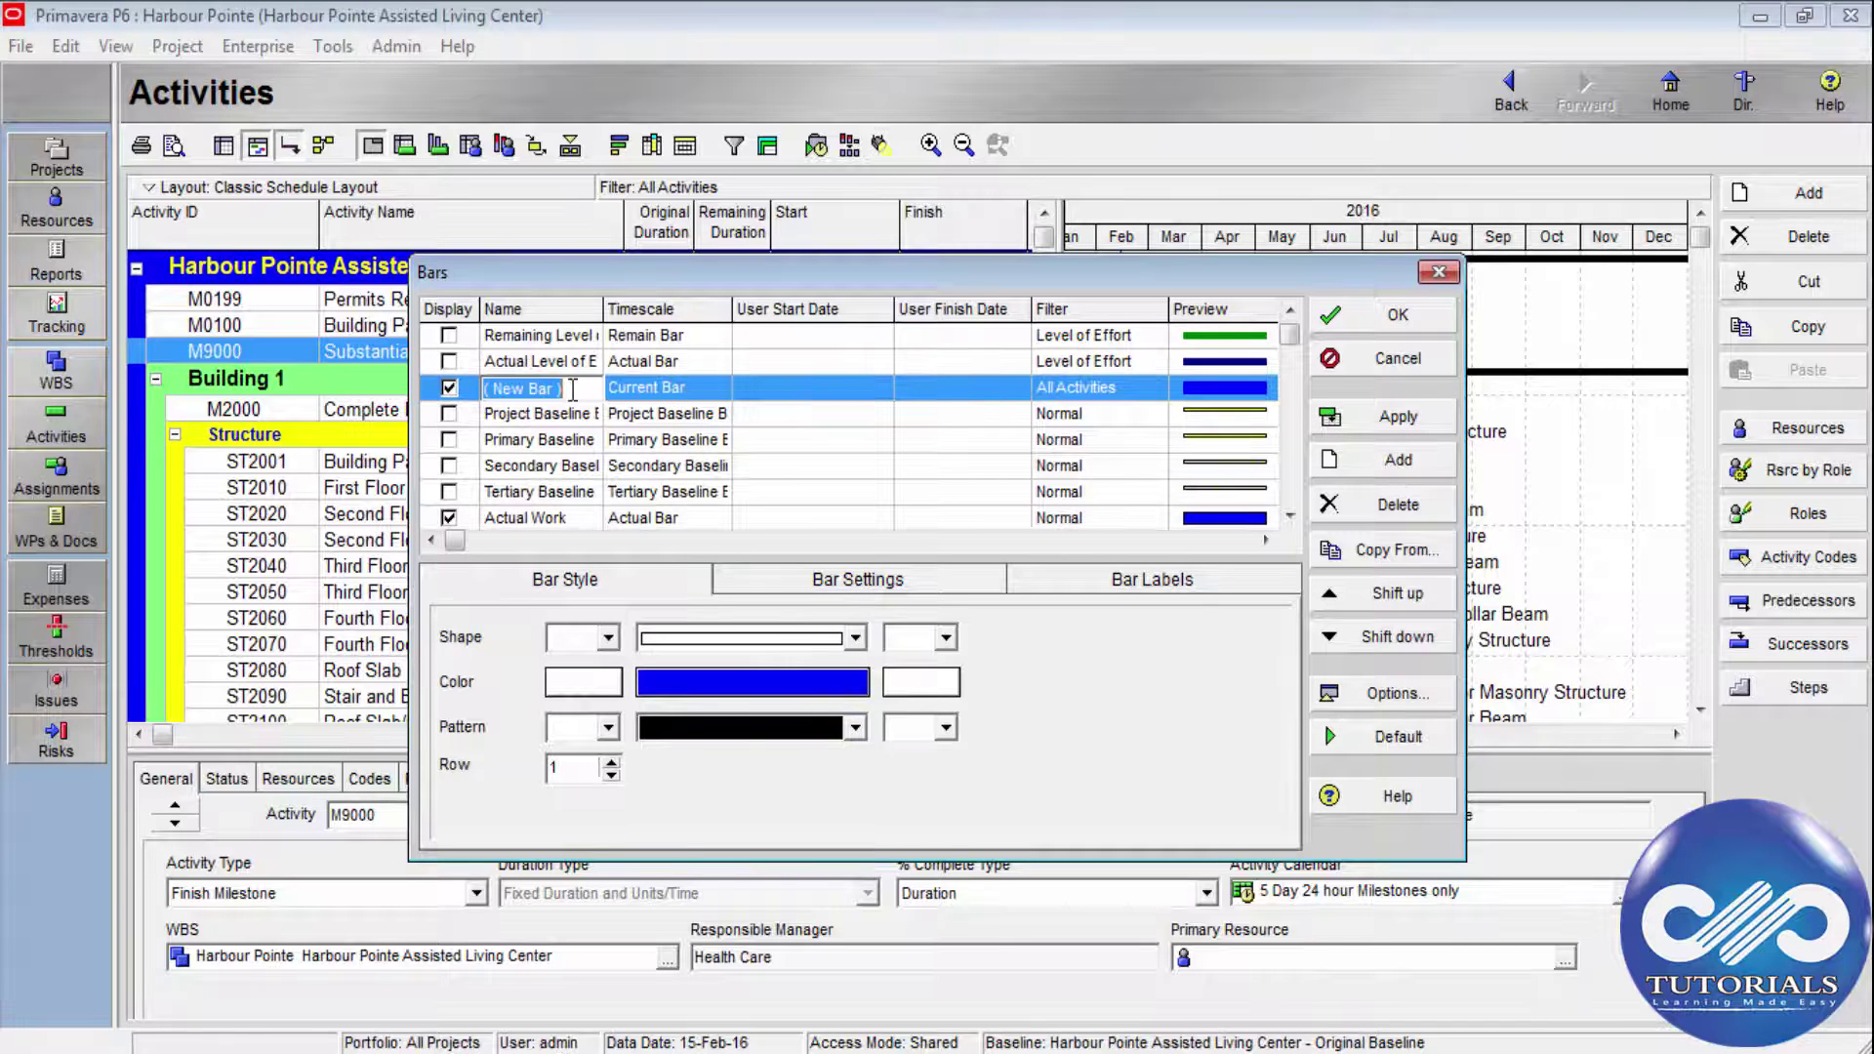
text(dp)
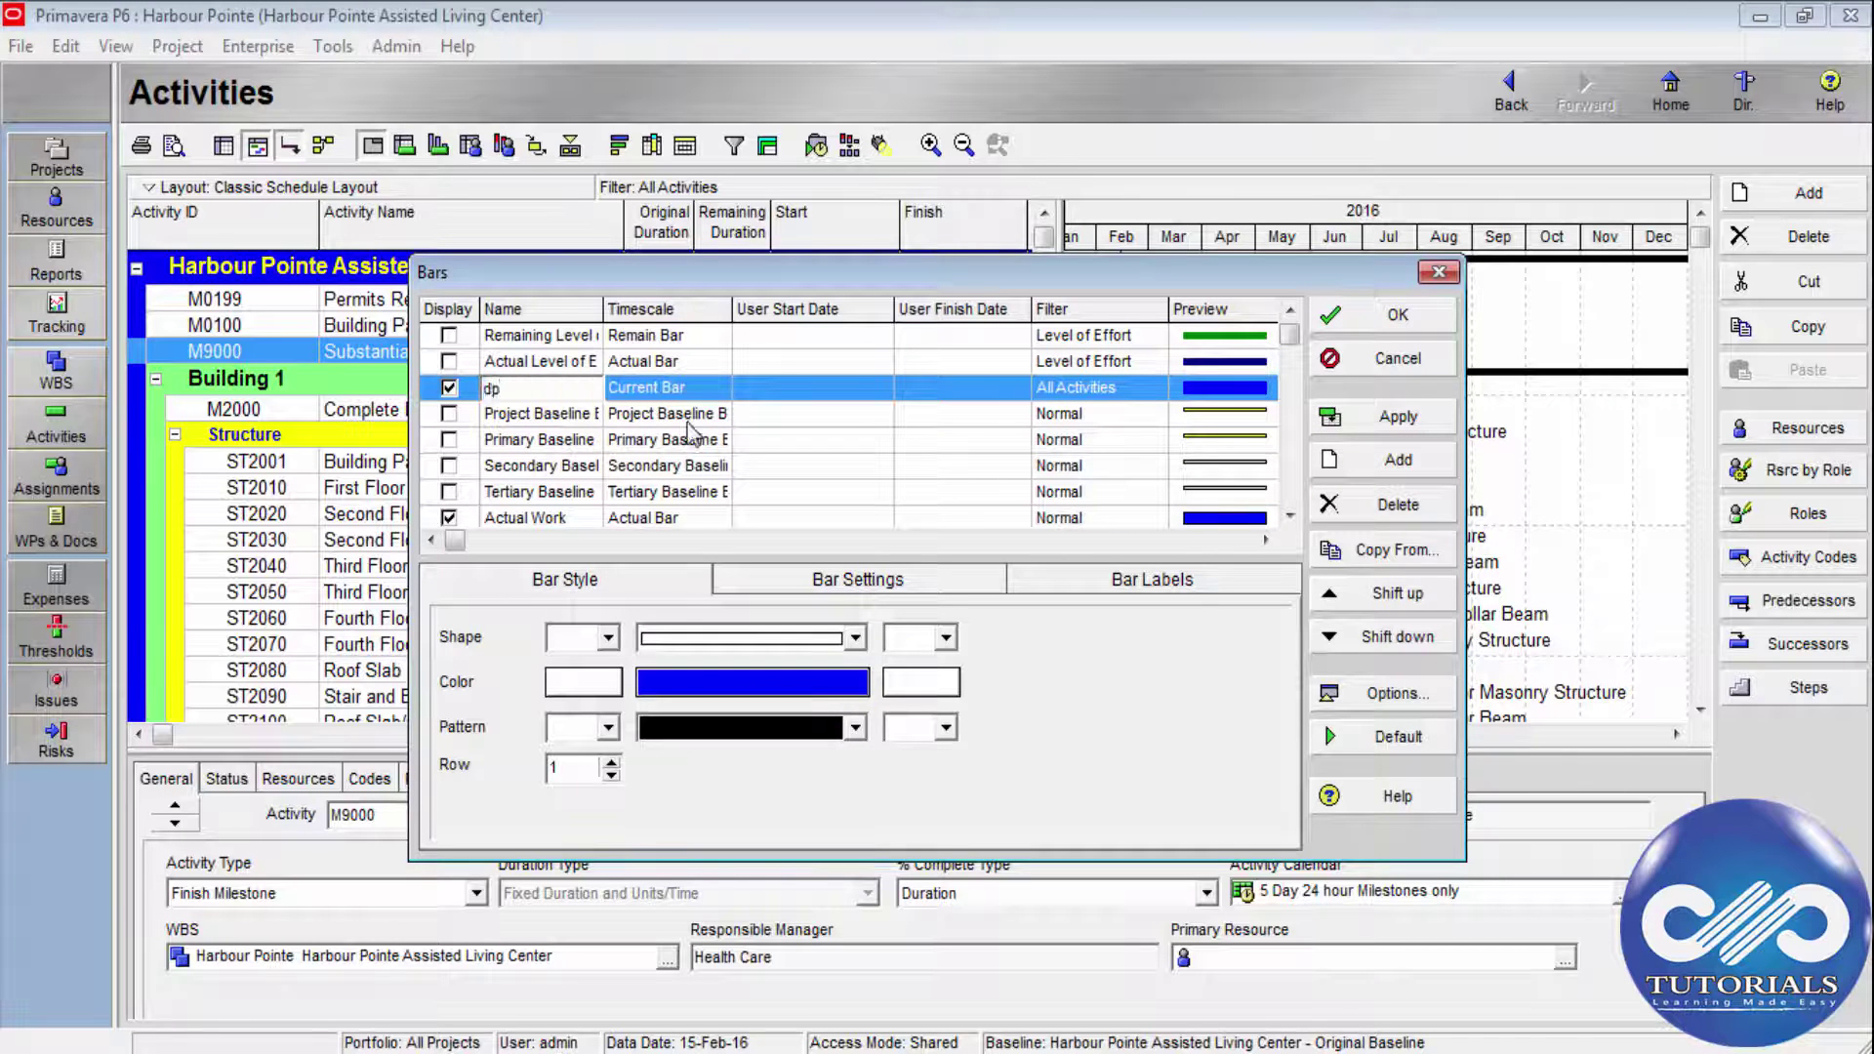
click(696, 390)
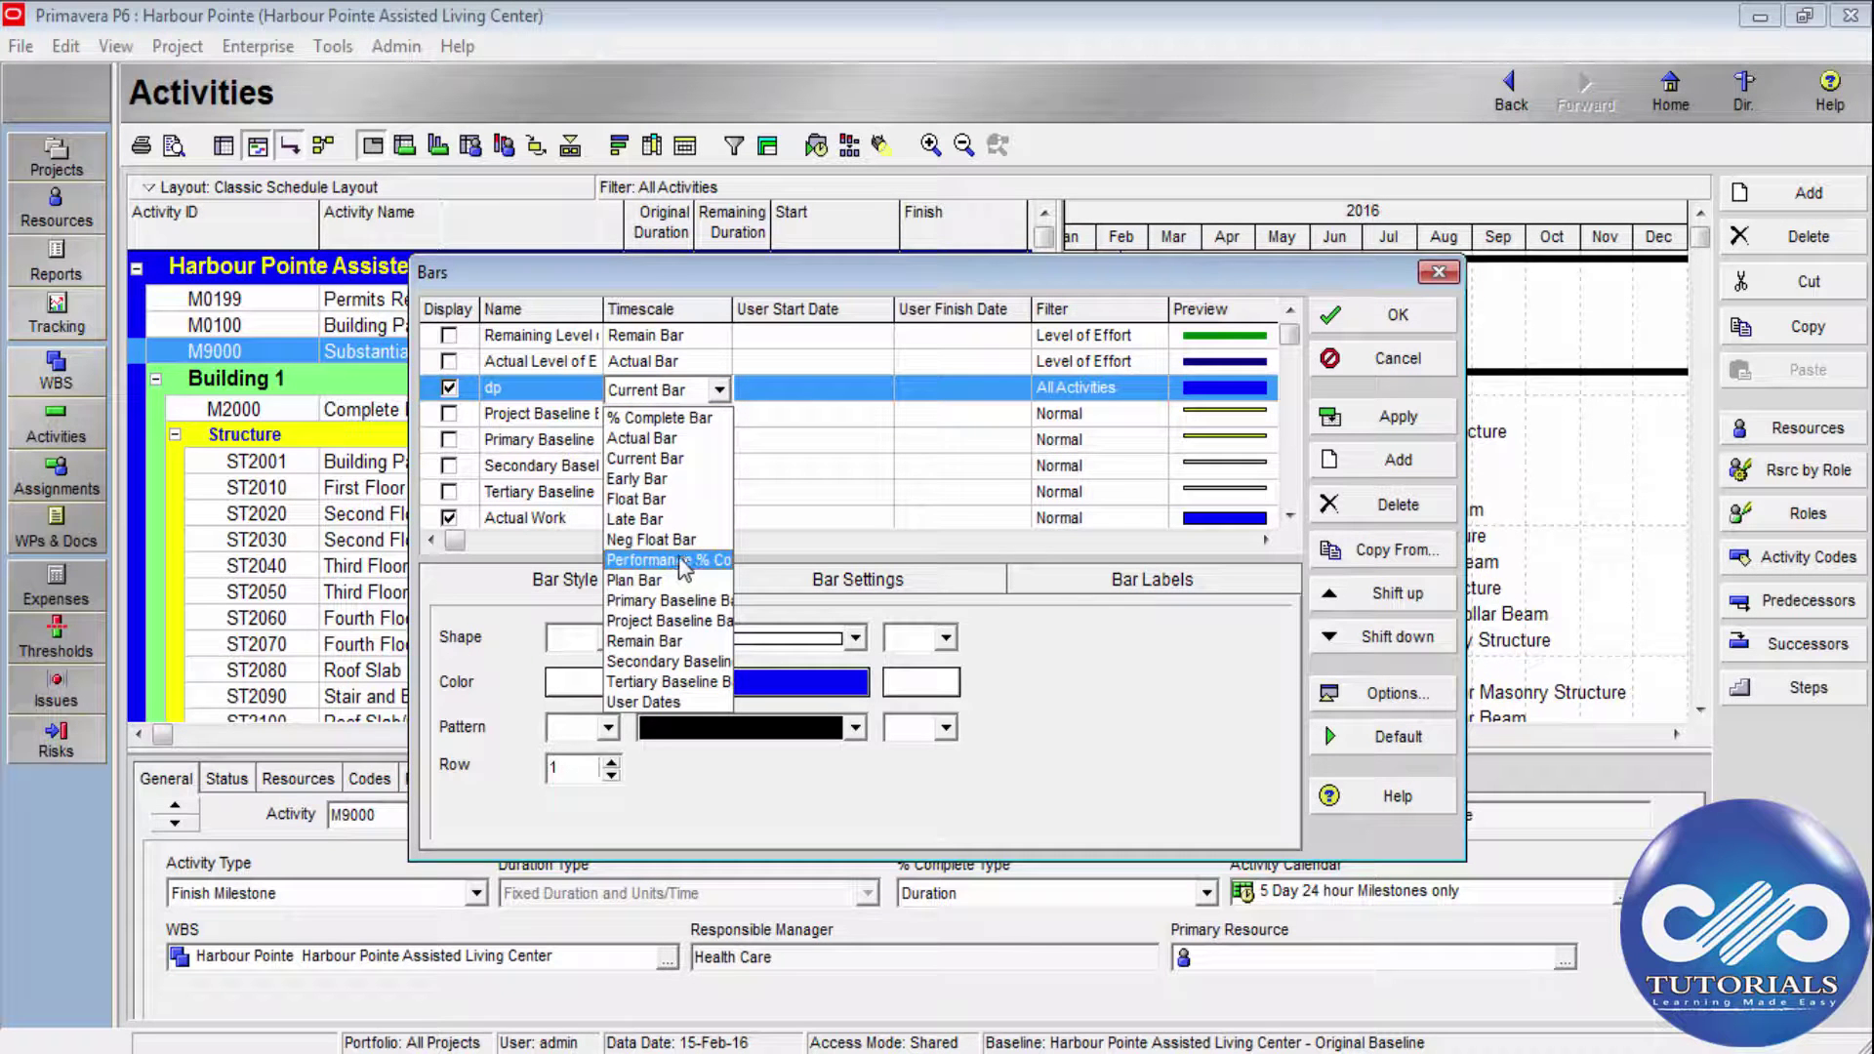
click(691, 705)
Set the dp bar from user_start_date1 to dp-end date, then close the bar definitions without saving.
click(810, 389)
click(881, 389)
click(959, 400)
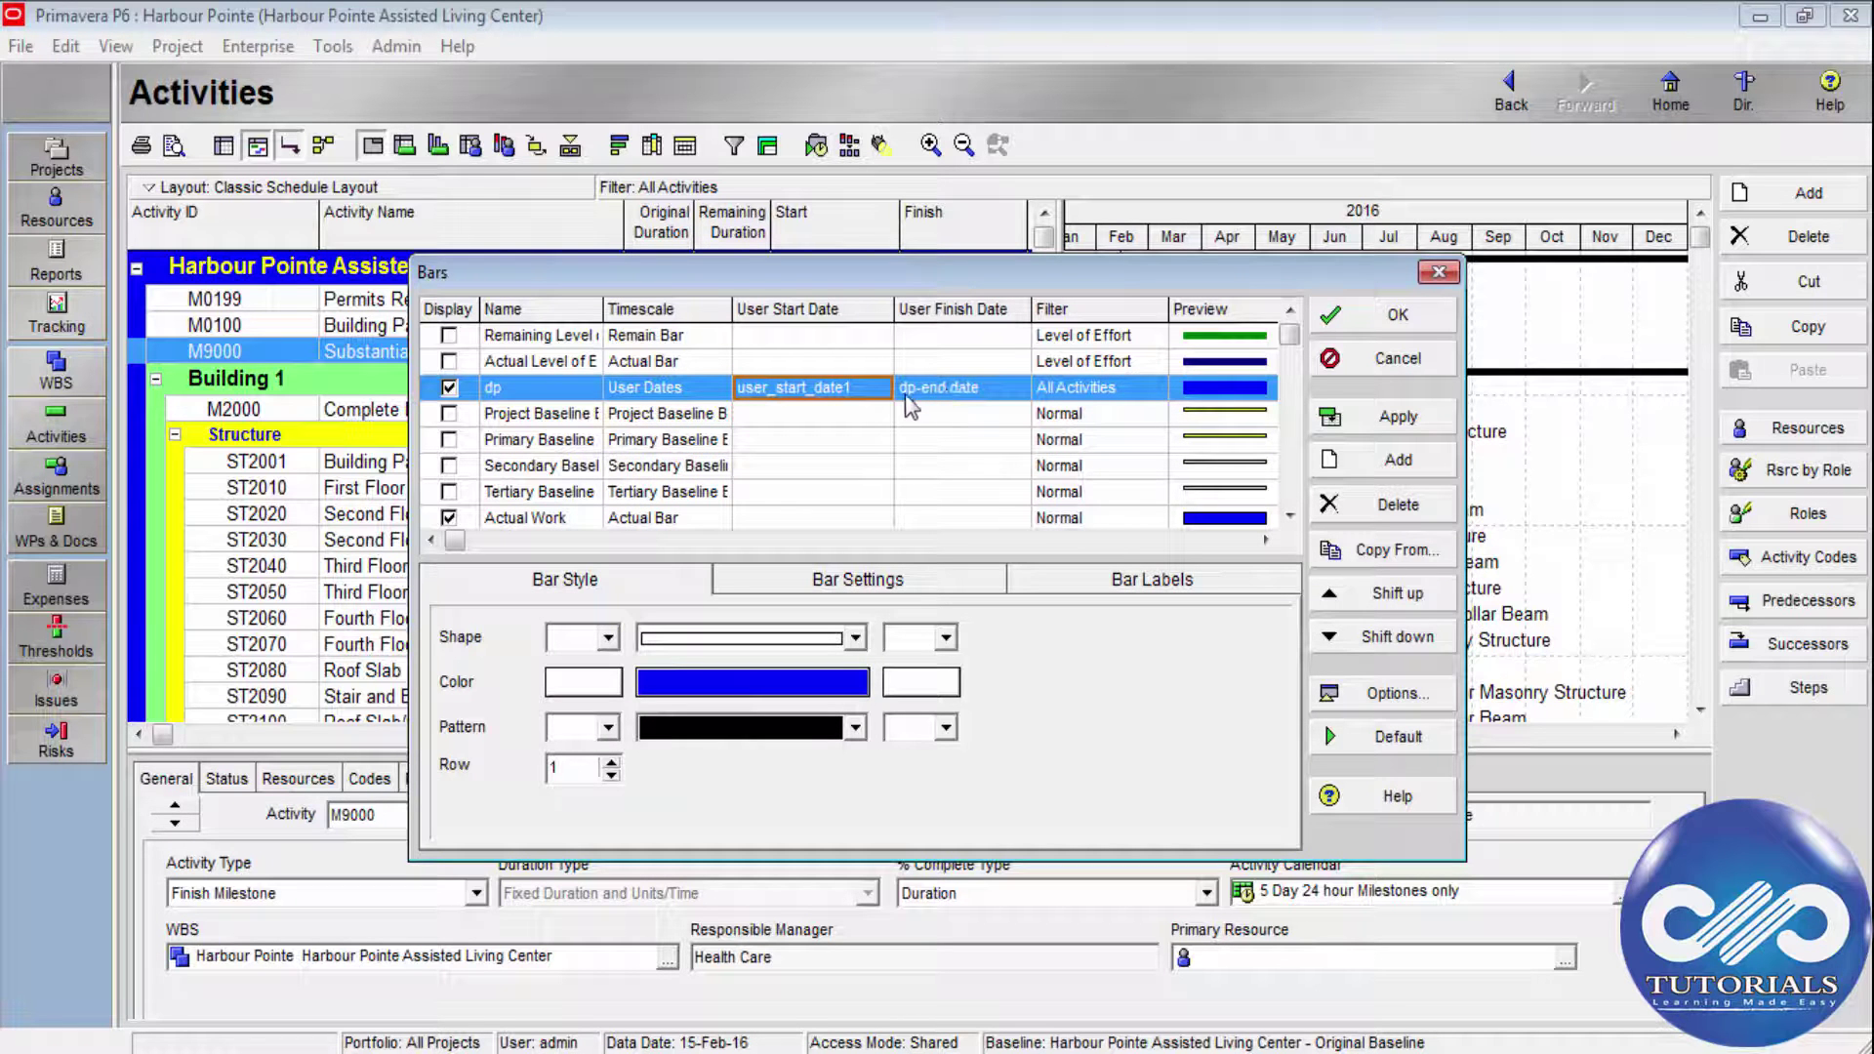
click(969, 398)
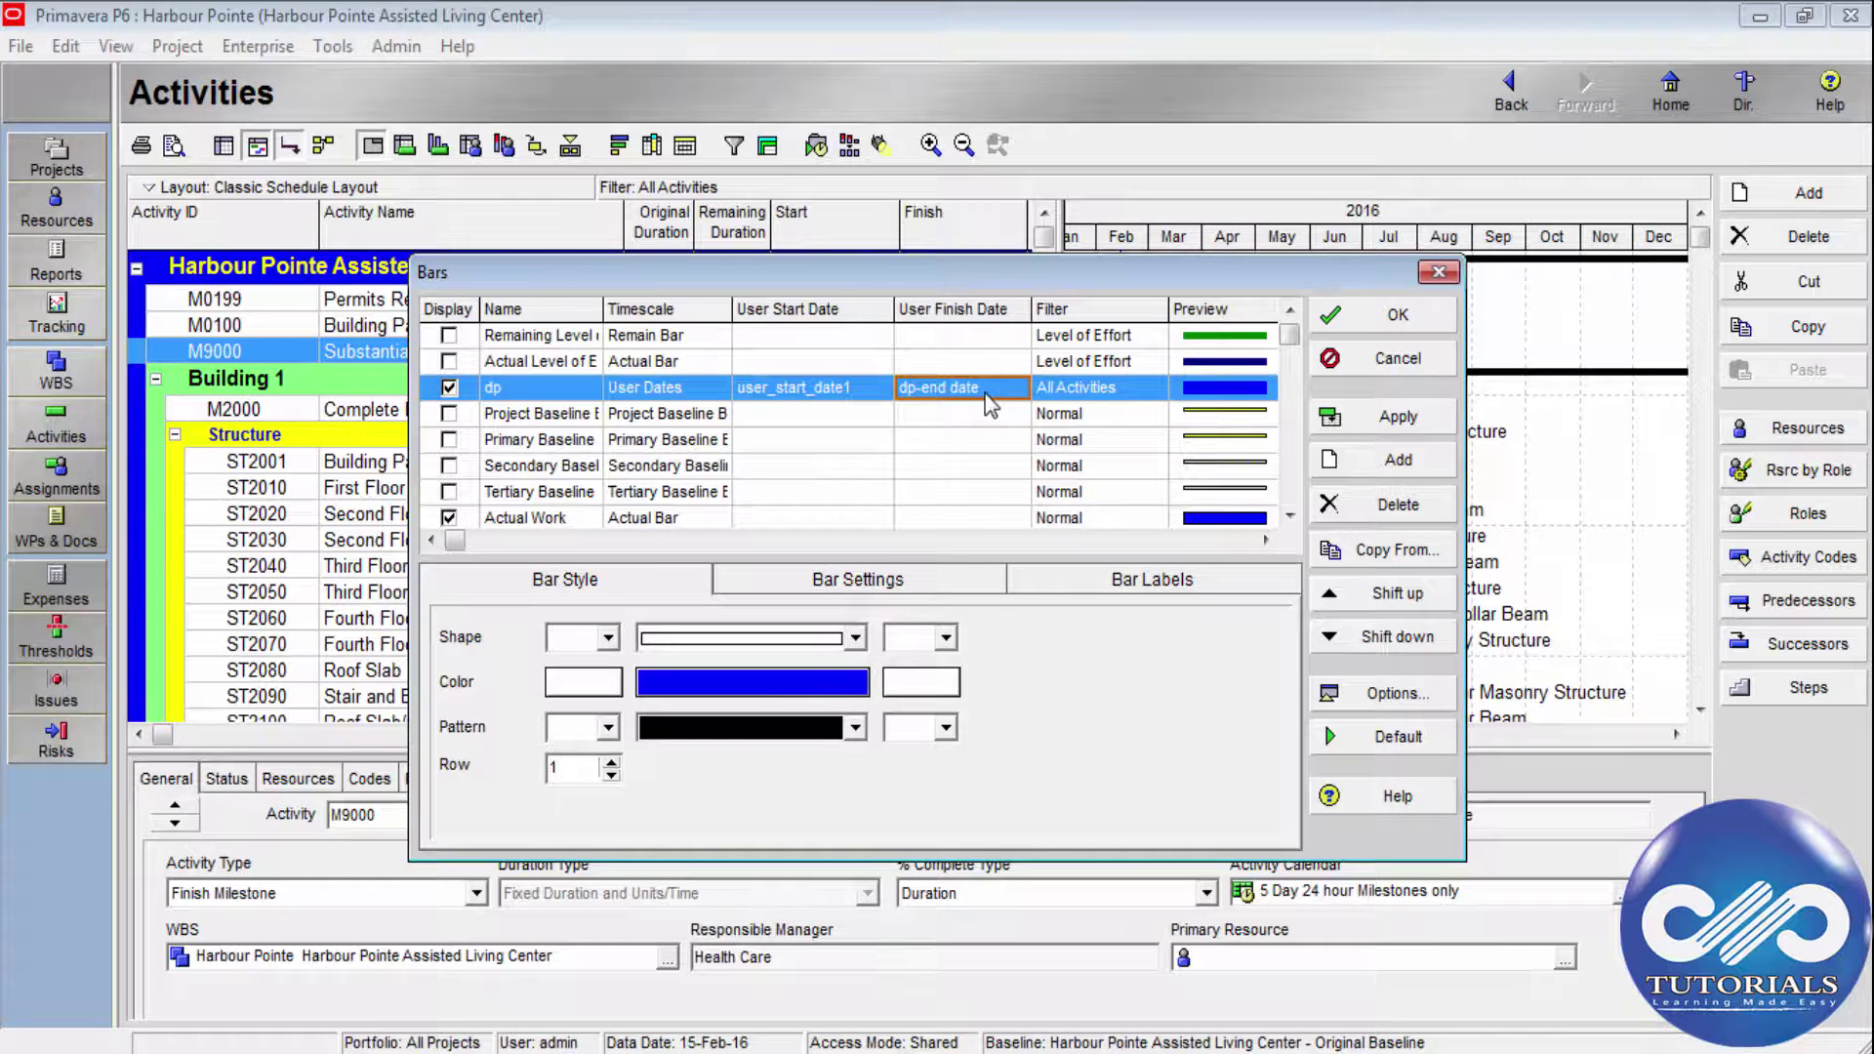
click(967, 397)
click(971, 418)
click(995, 393)
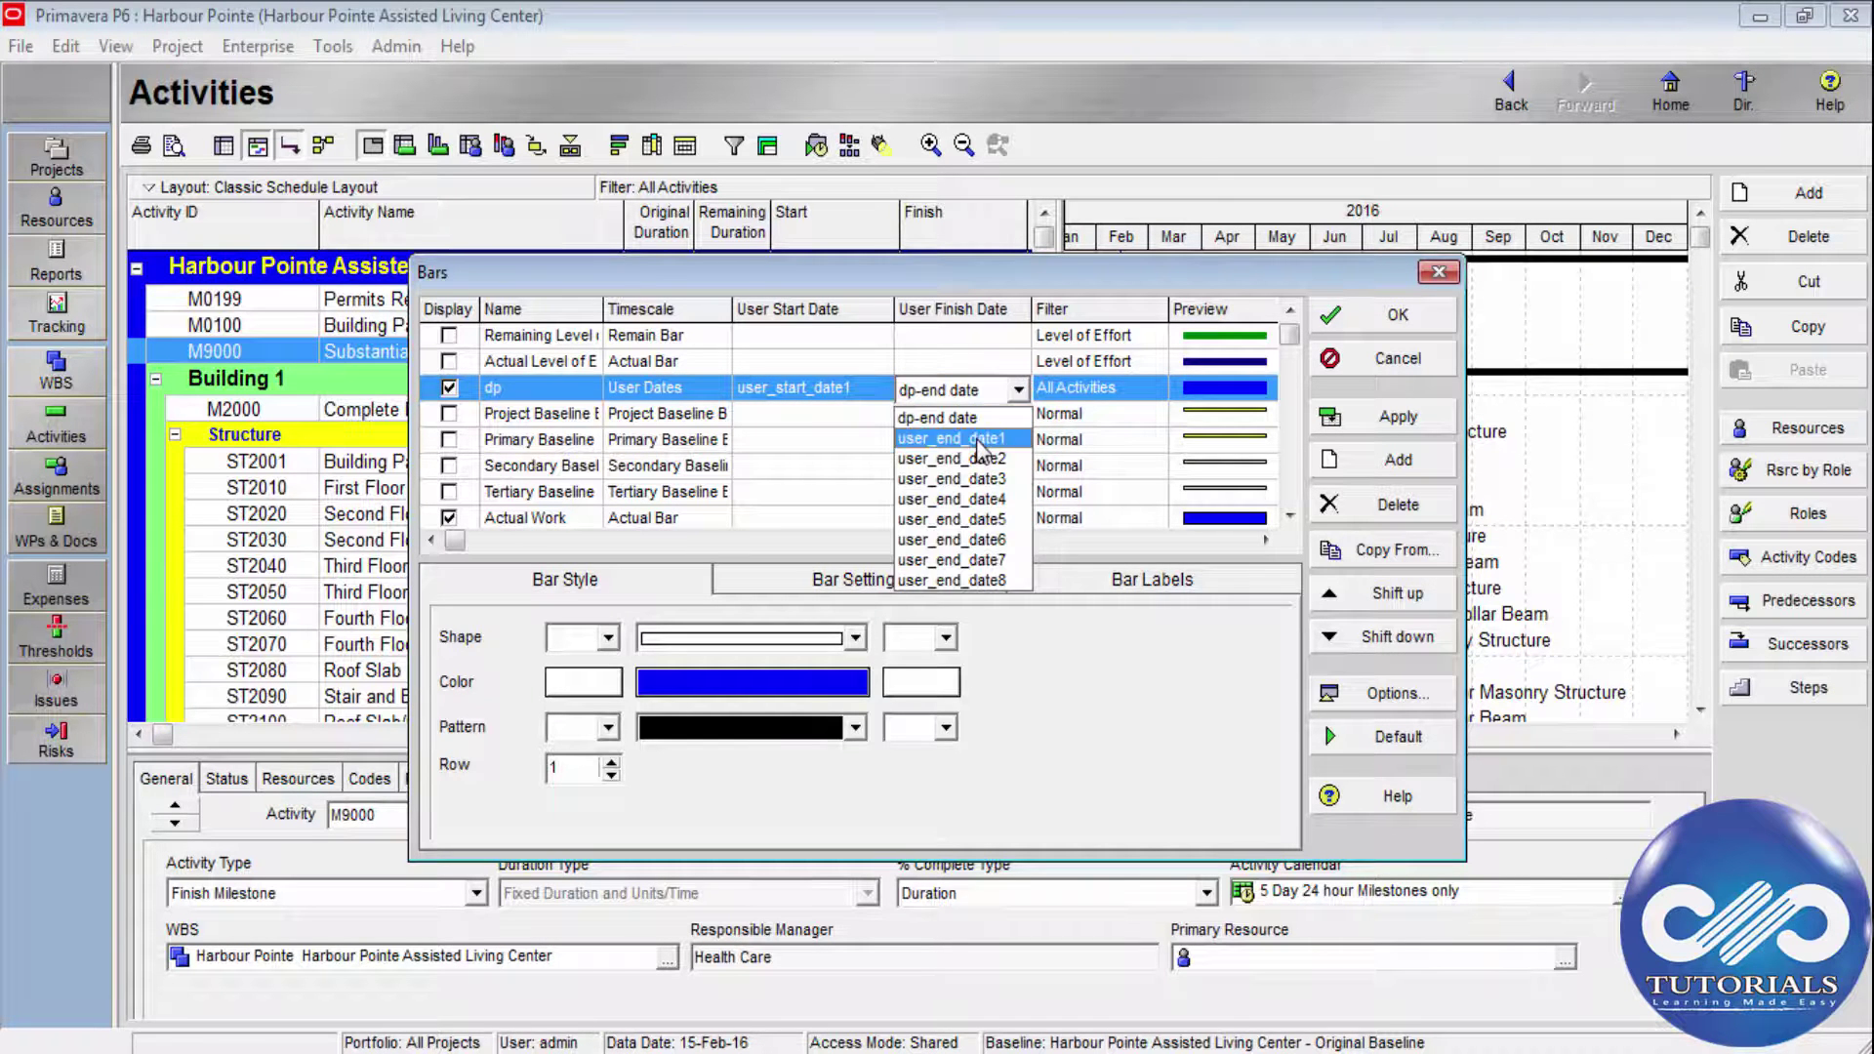
click(975, 419)
scroll(980, 430, up, 1)
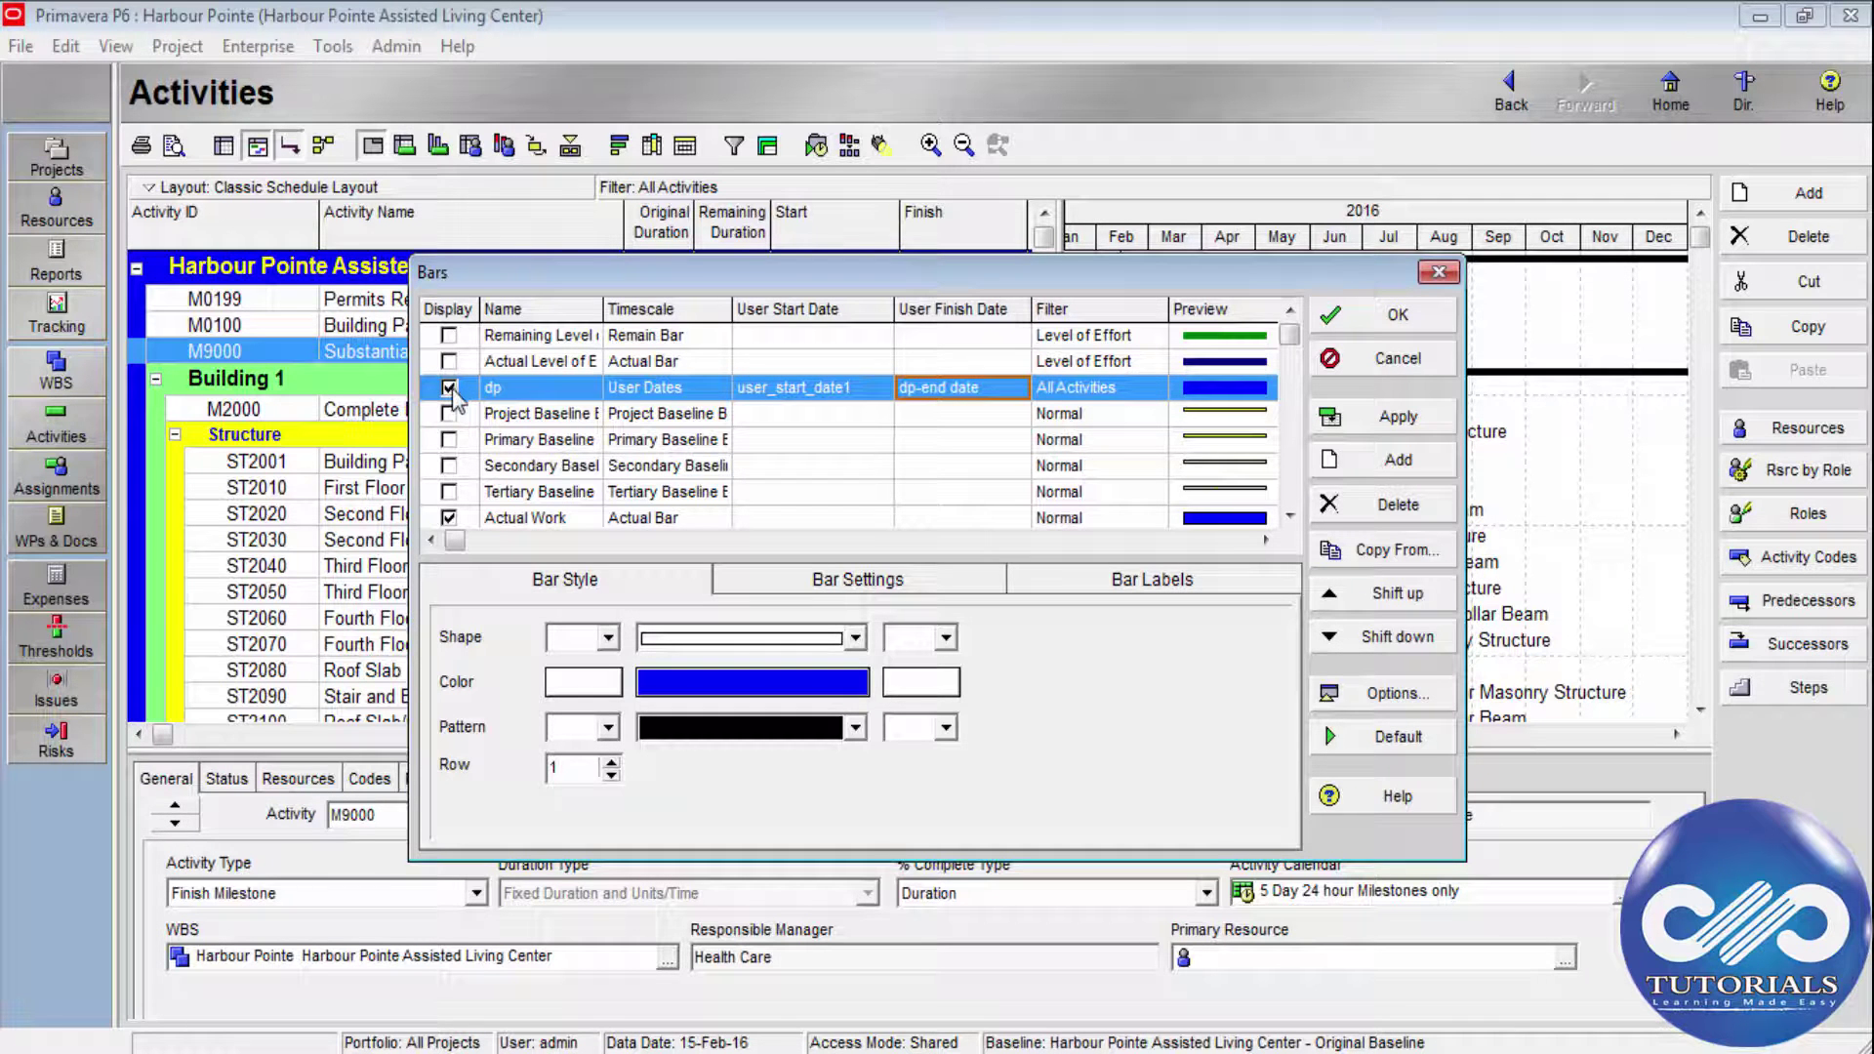
click(1390, 366)
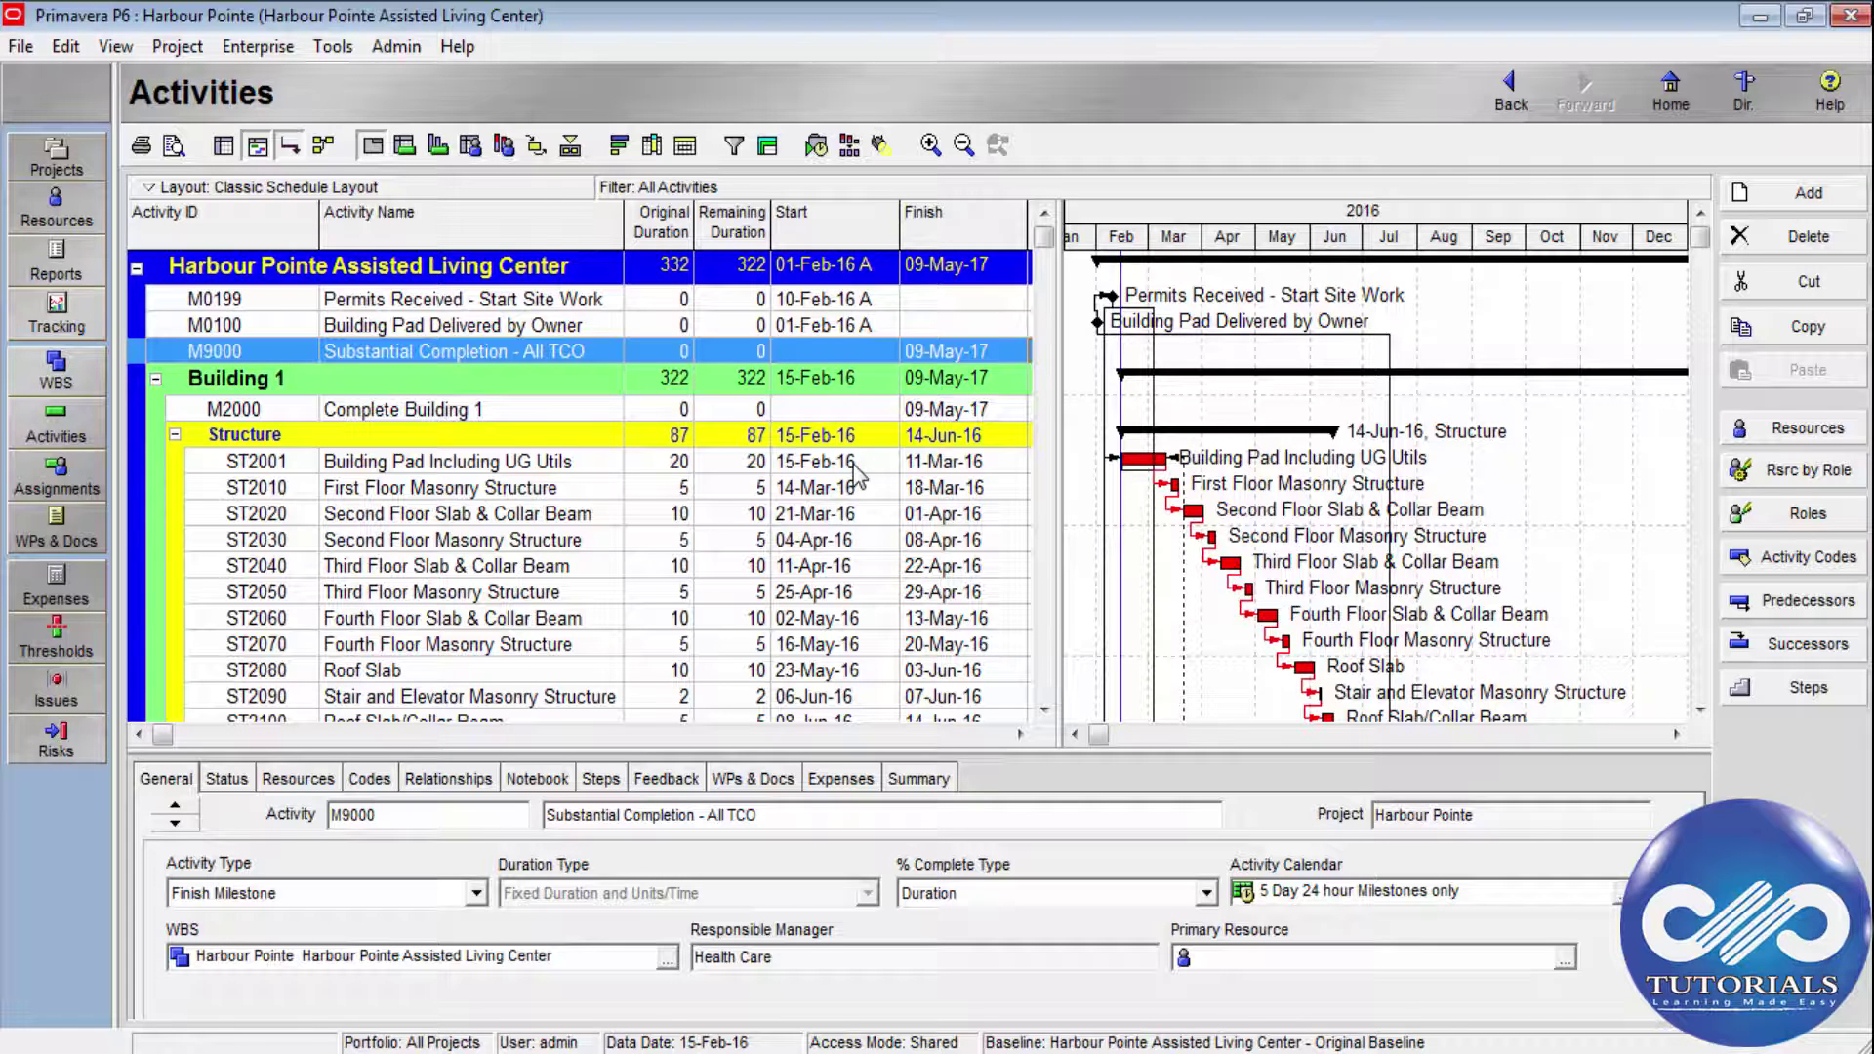
double_click(1052, 384)
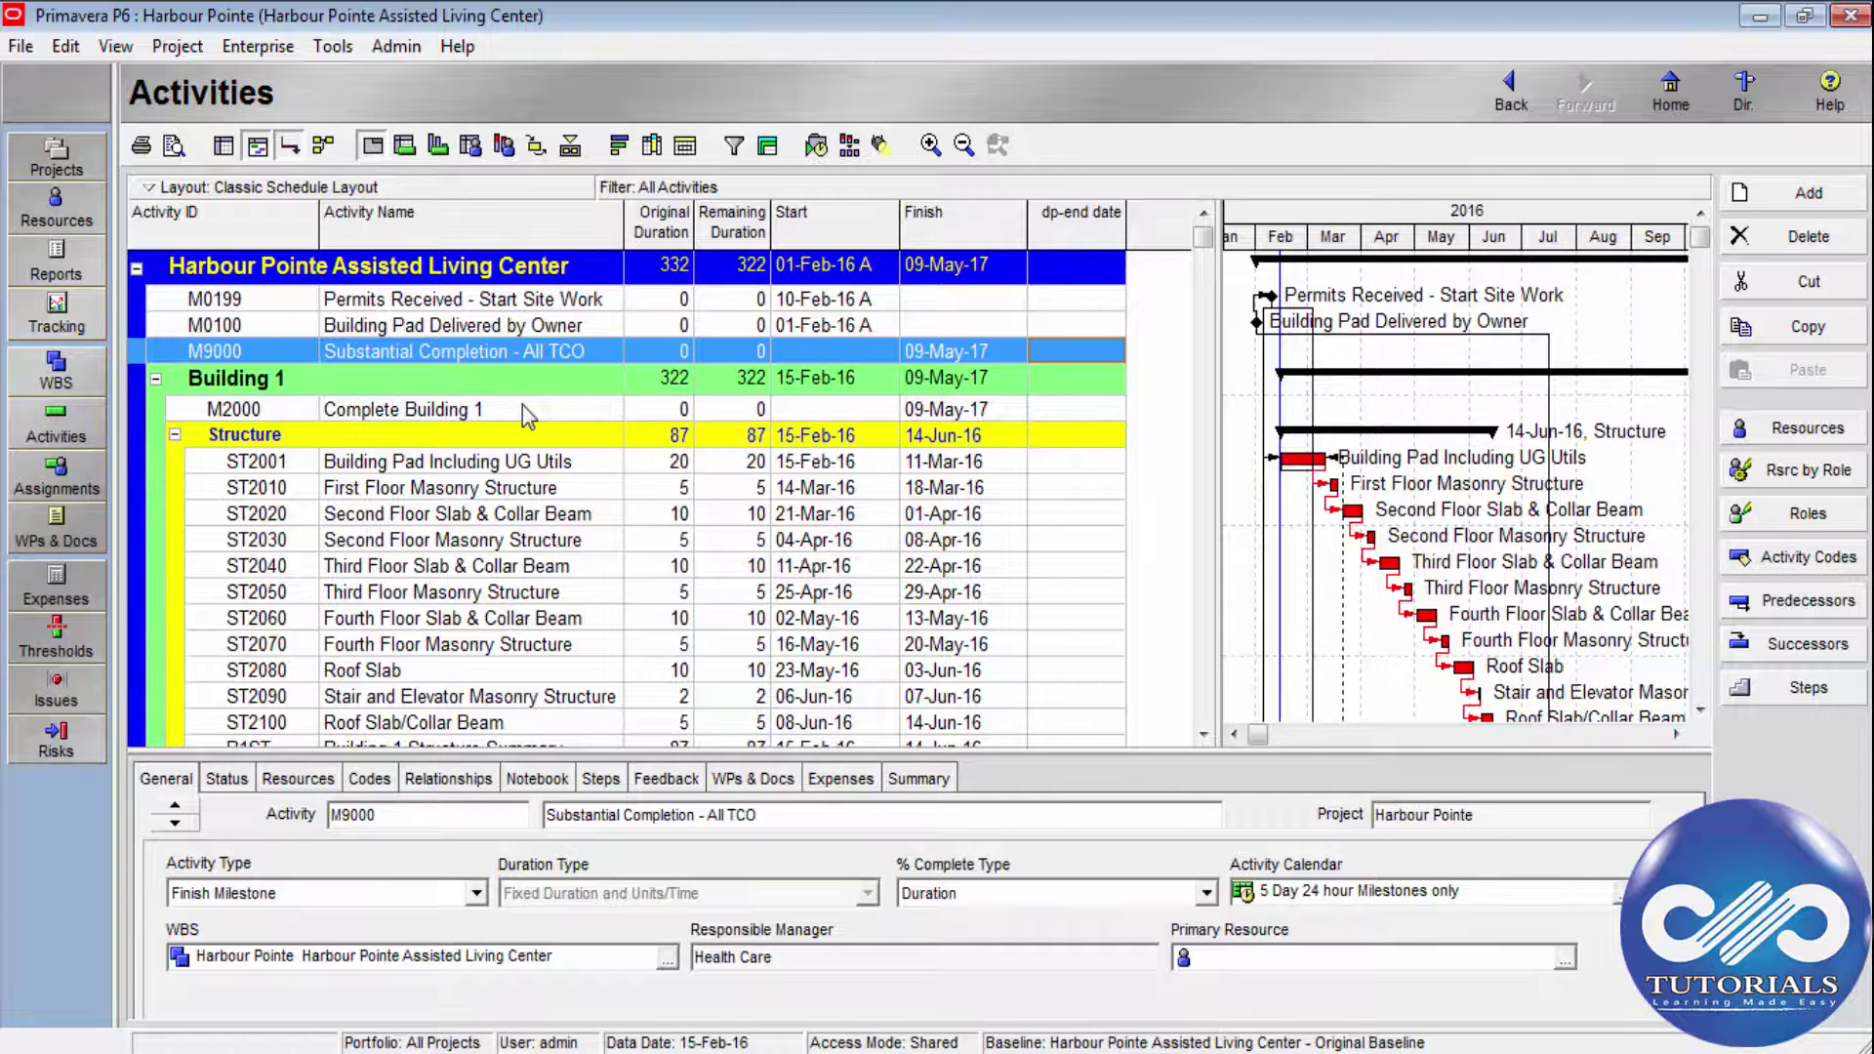
Browse the activity user-defined fields down to dp-priority and verify its data type is Indicator.
click(258, 49)
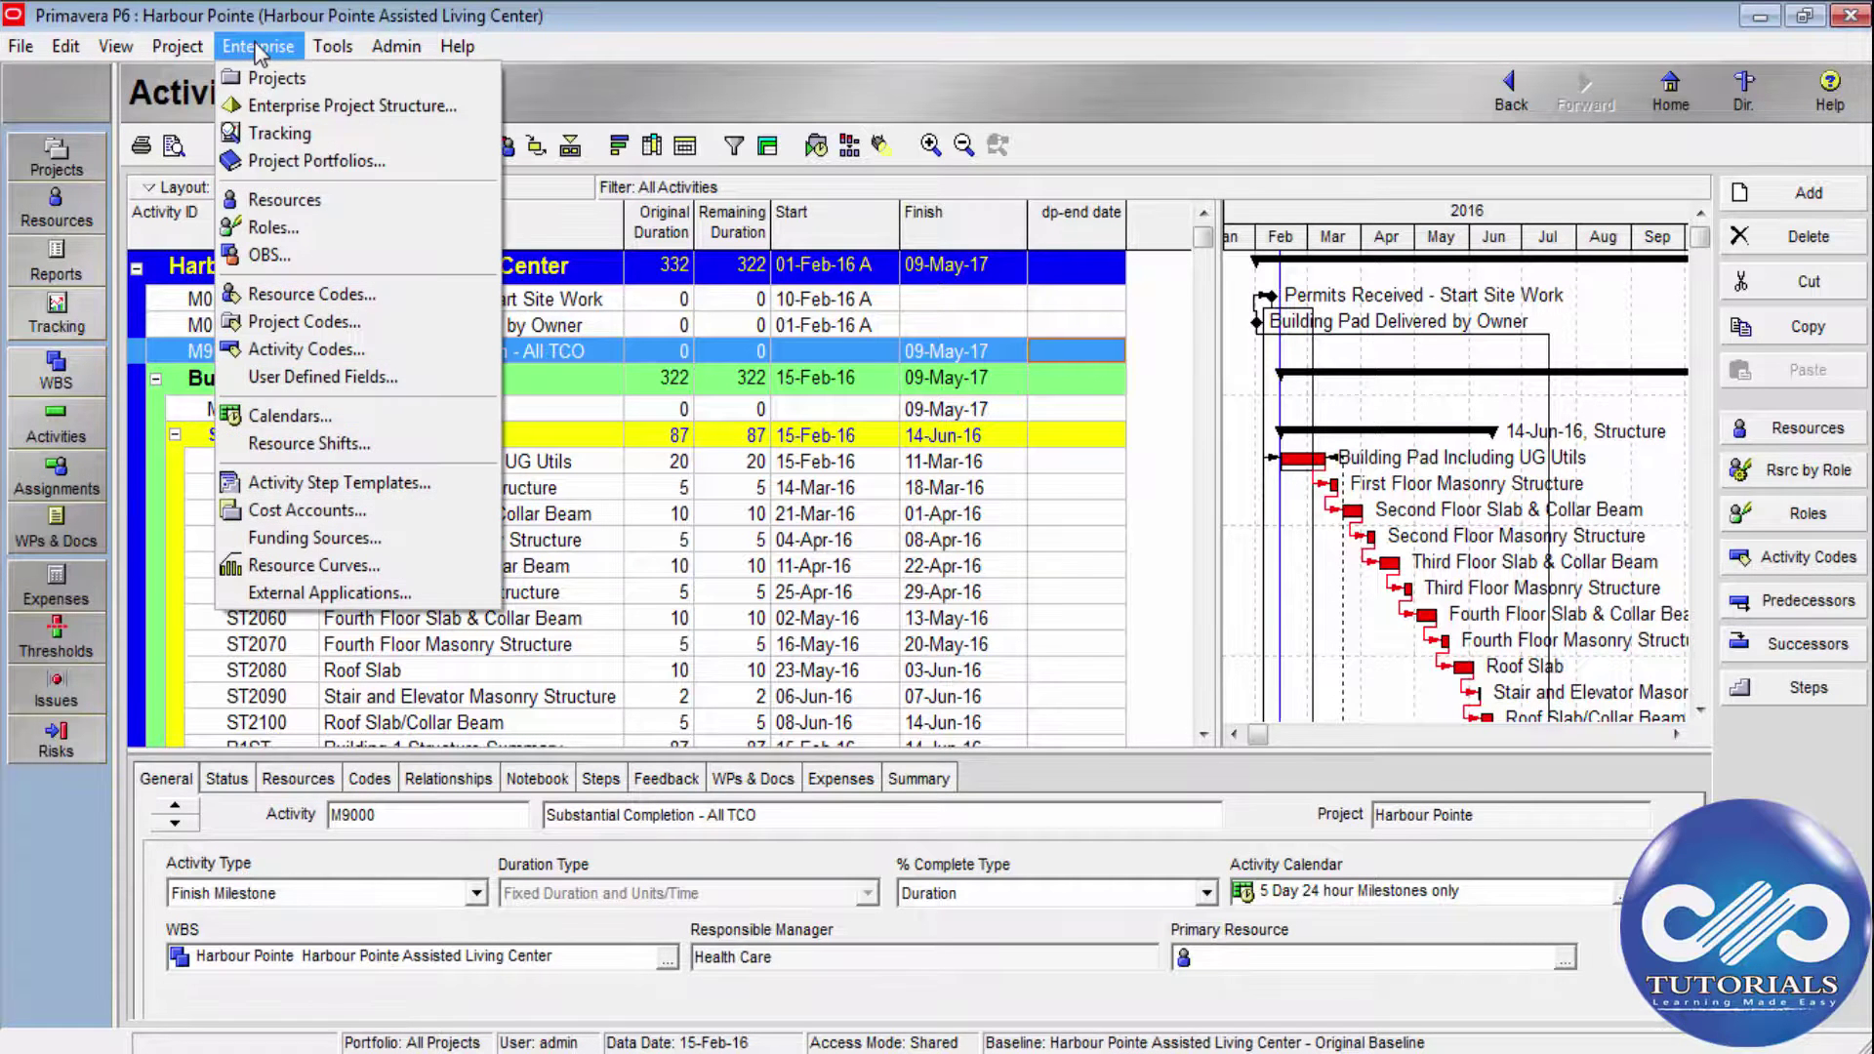
click(343, 378)
click(810, 650)
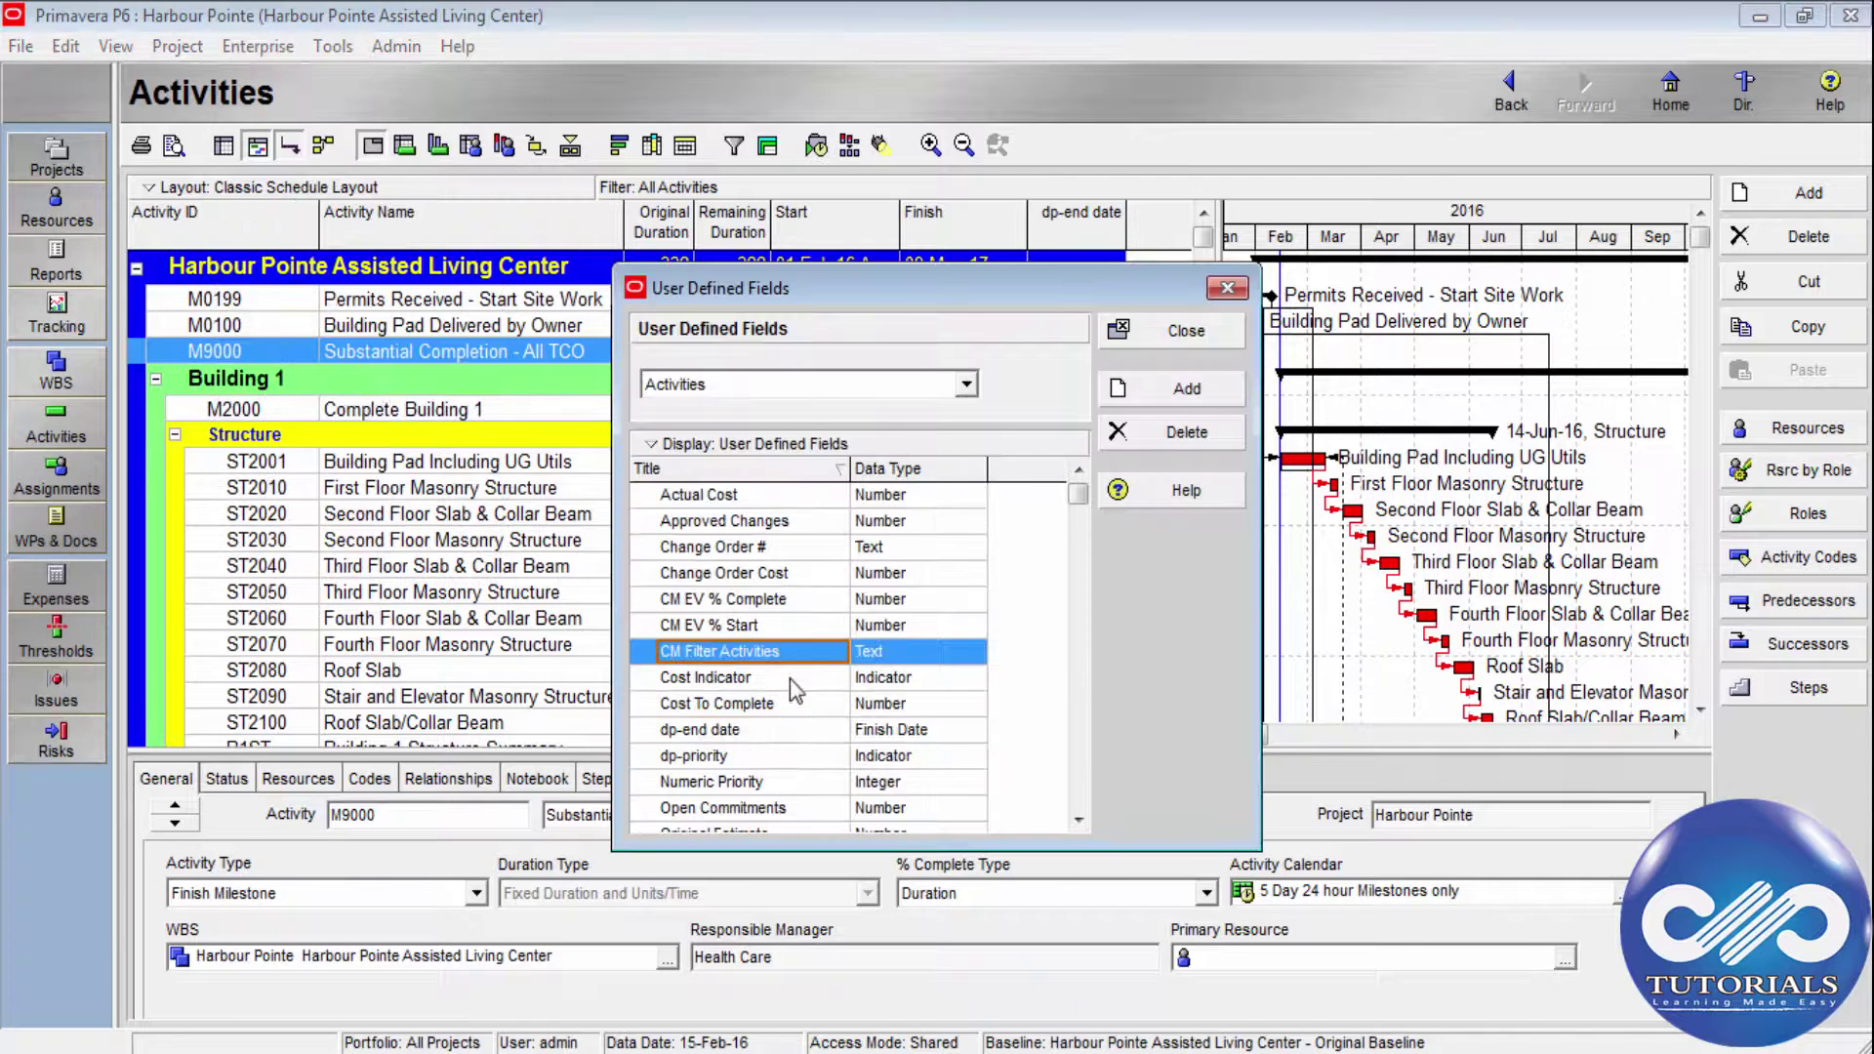
click(791, 678)
click(787, 734)
click(762, 758)
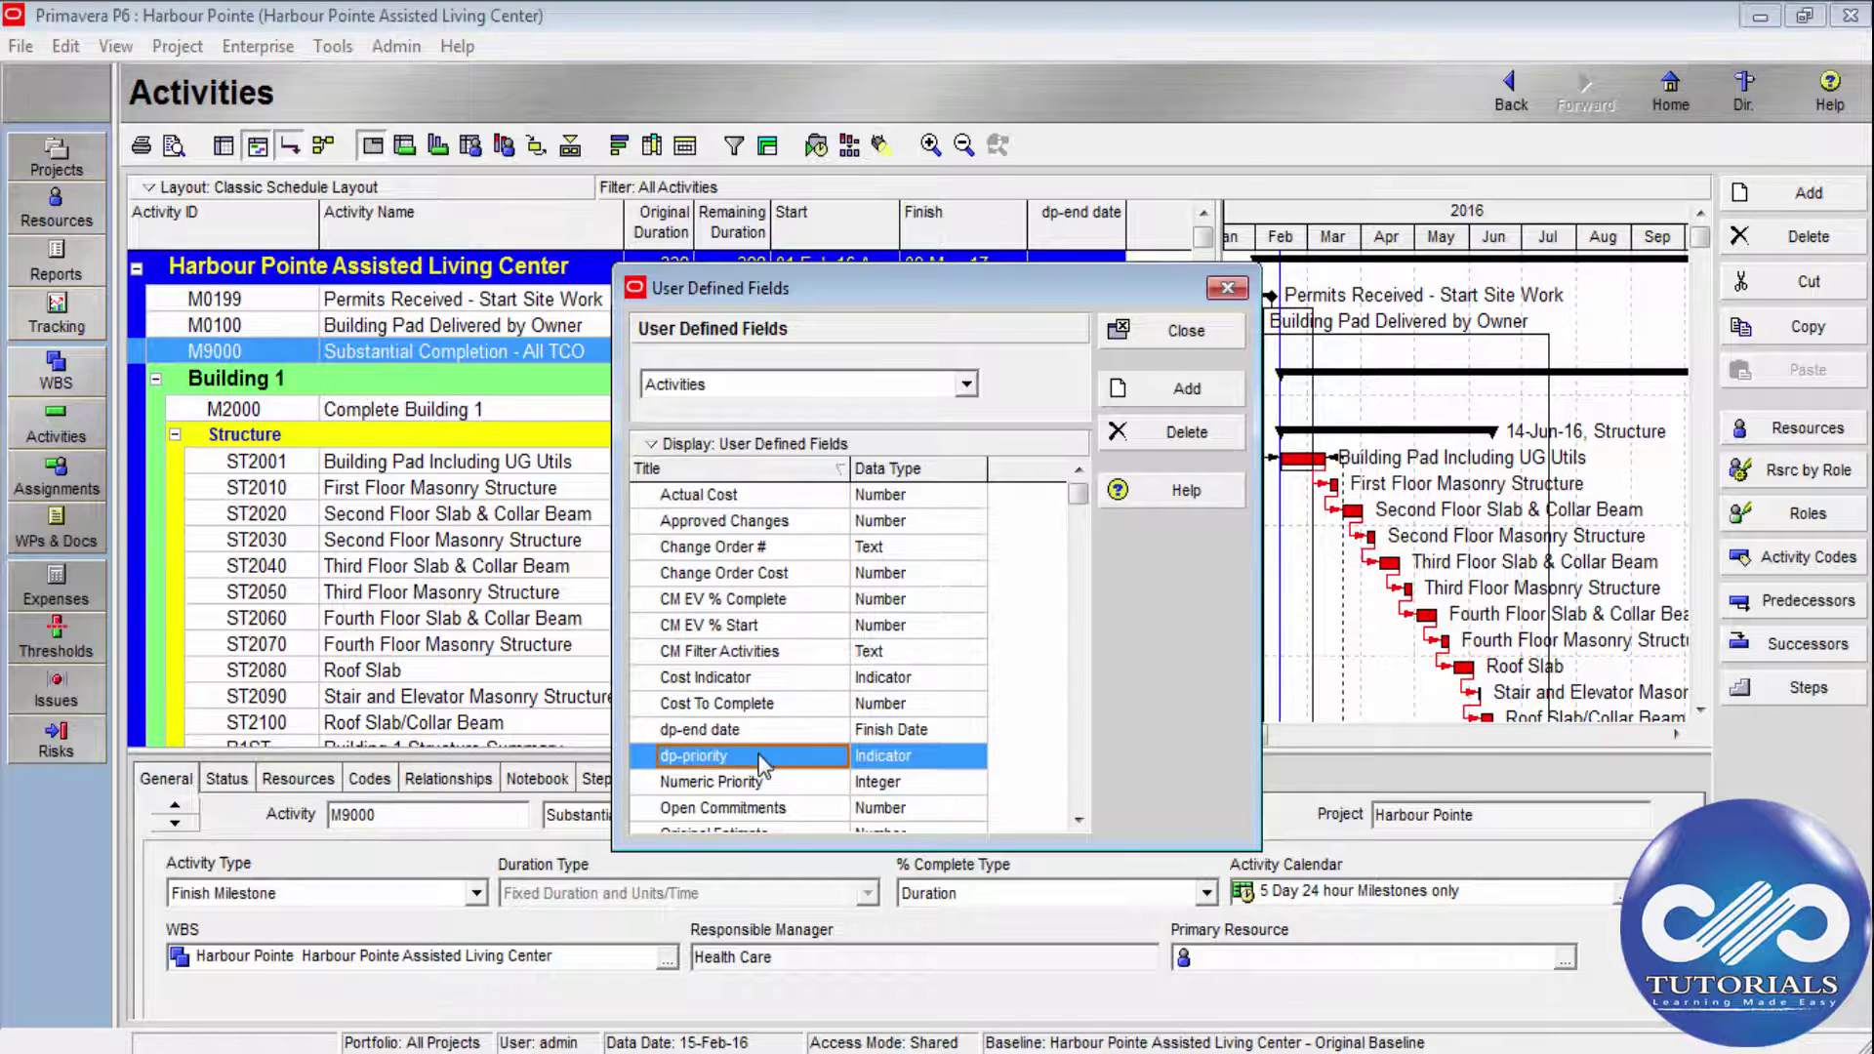
scroll(742, 742, down, 1)
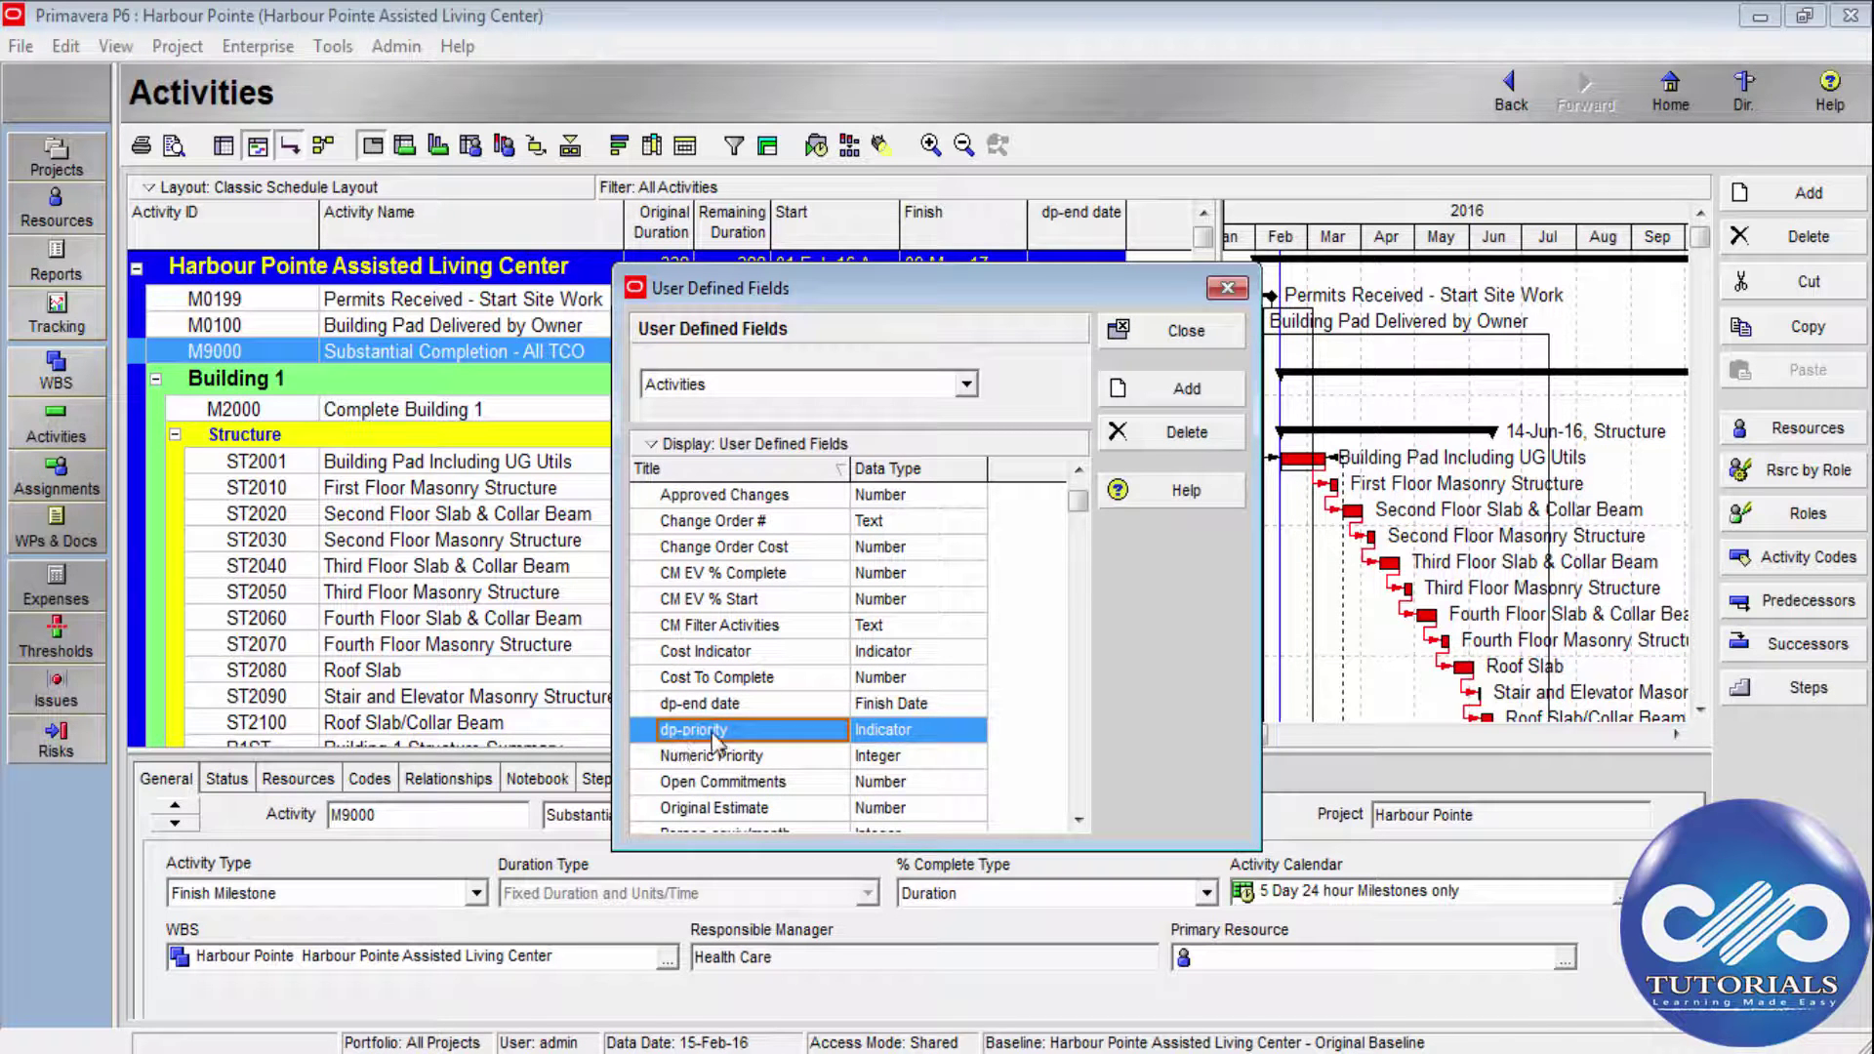
click(909, 739)
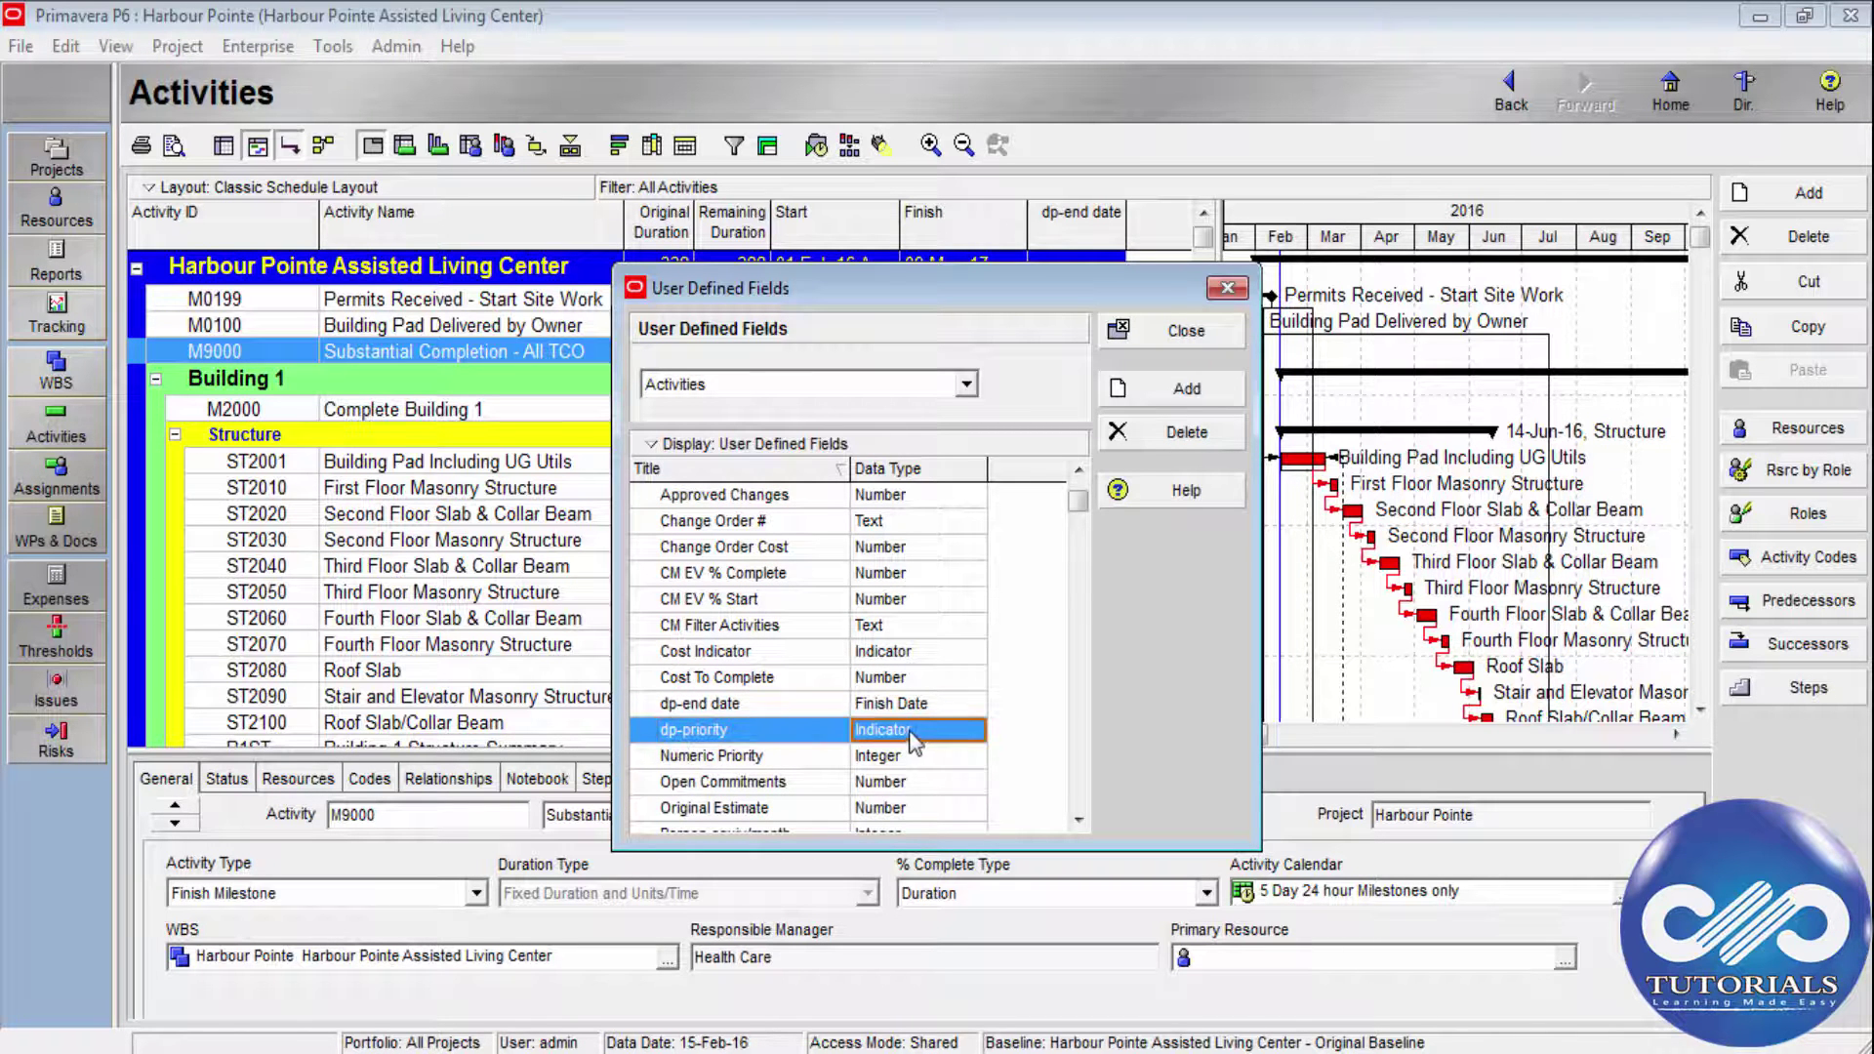
click(914, 742)
click(900, 815)
Swap the dp-end date column for dp-priority in the activity table's displayed columns.
click(1184, 332)
right_click(1061, 231)
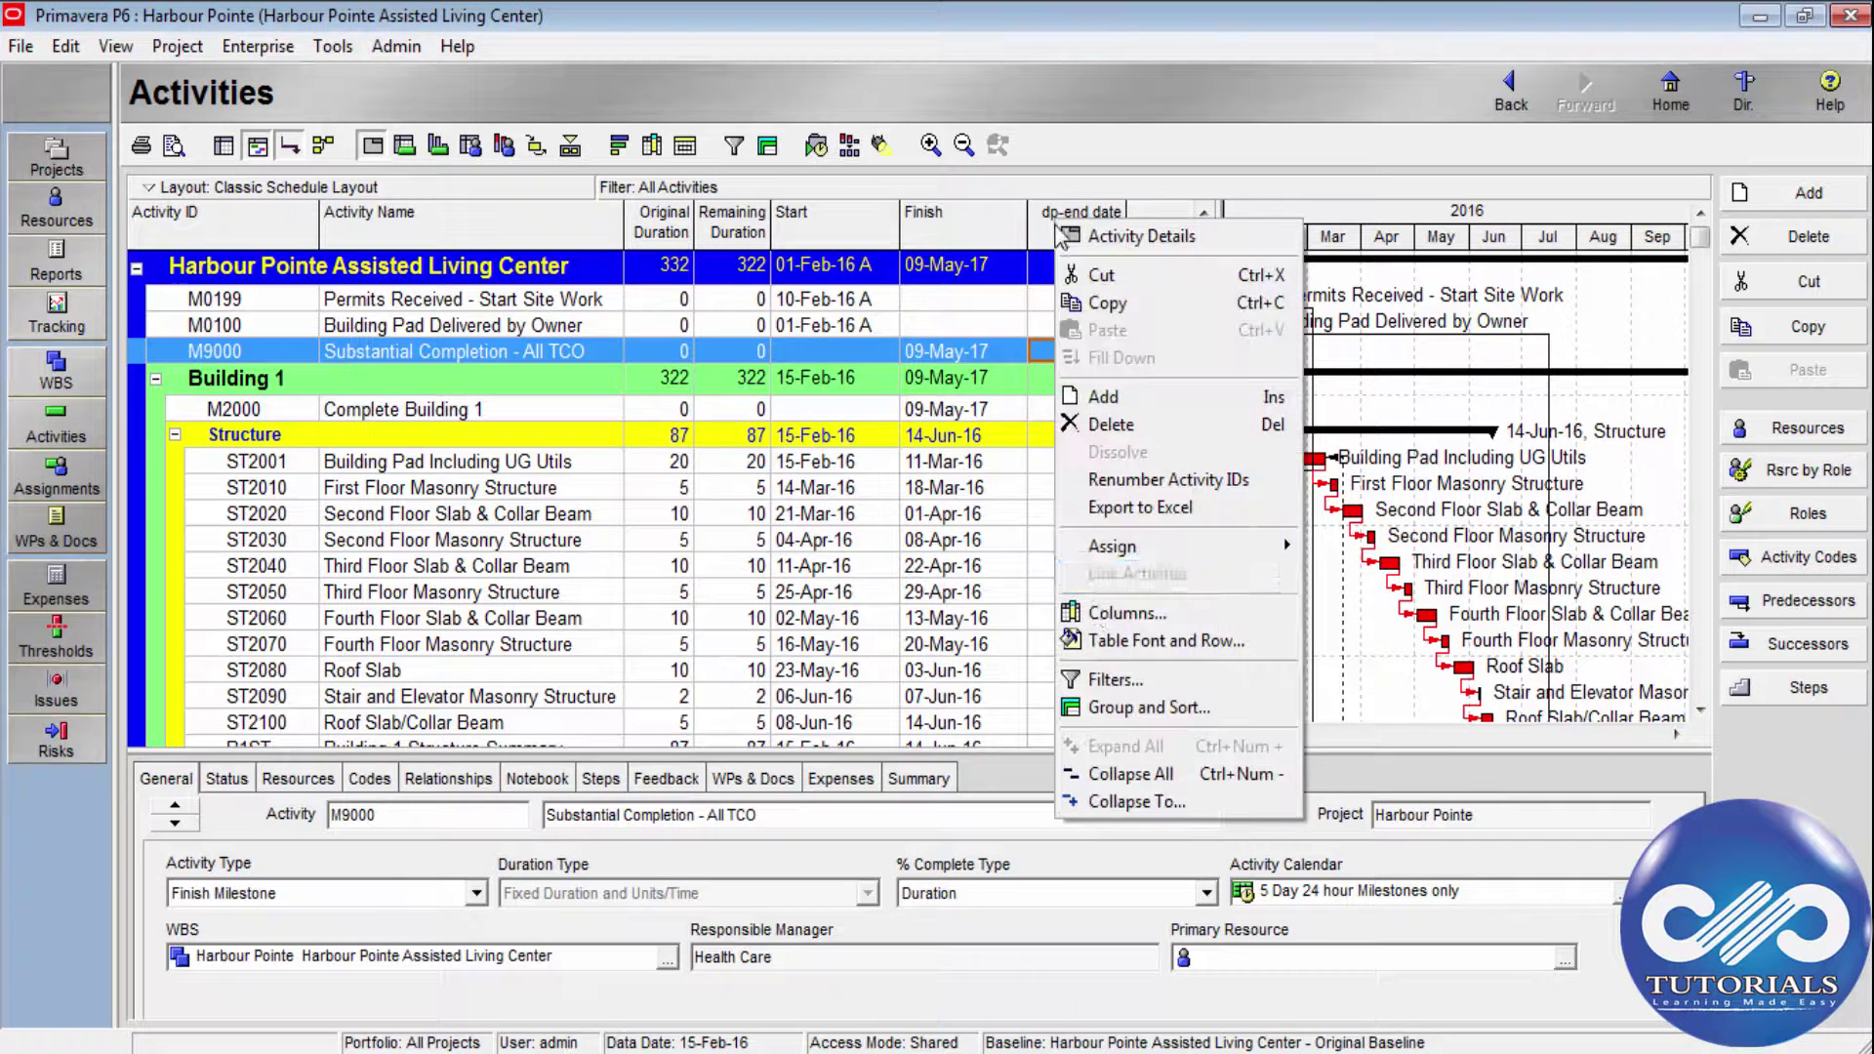
click(1122, 608)
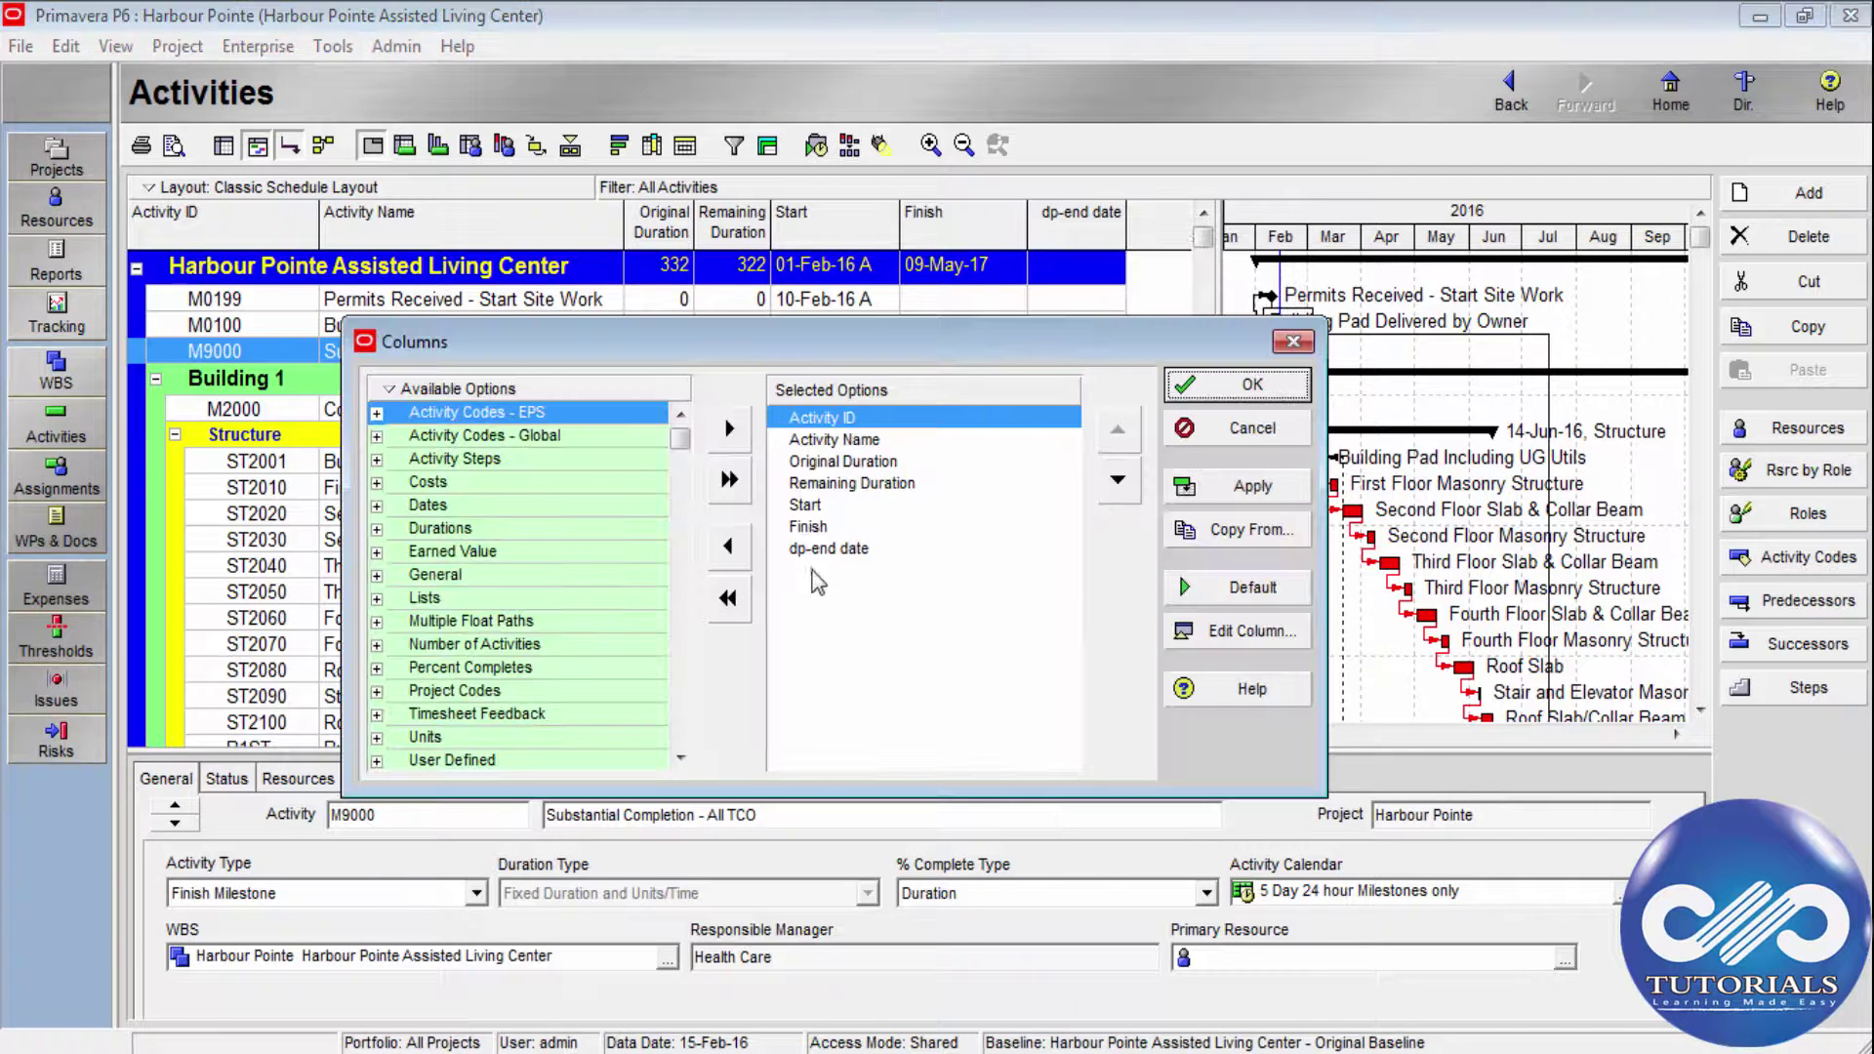
click(829, 548)
click(728, 546)
click(508, 617)
click(478, 752)
scroll(505, 745, down, 1)
click(479, 745)
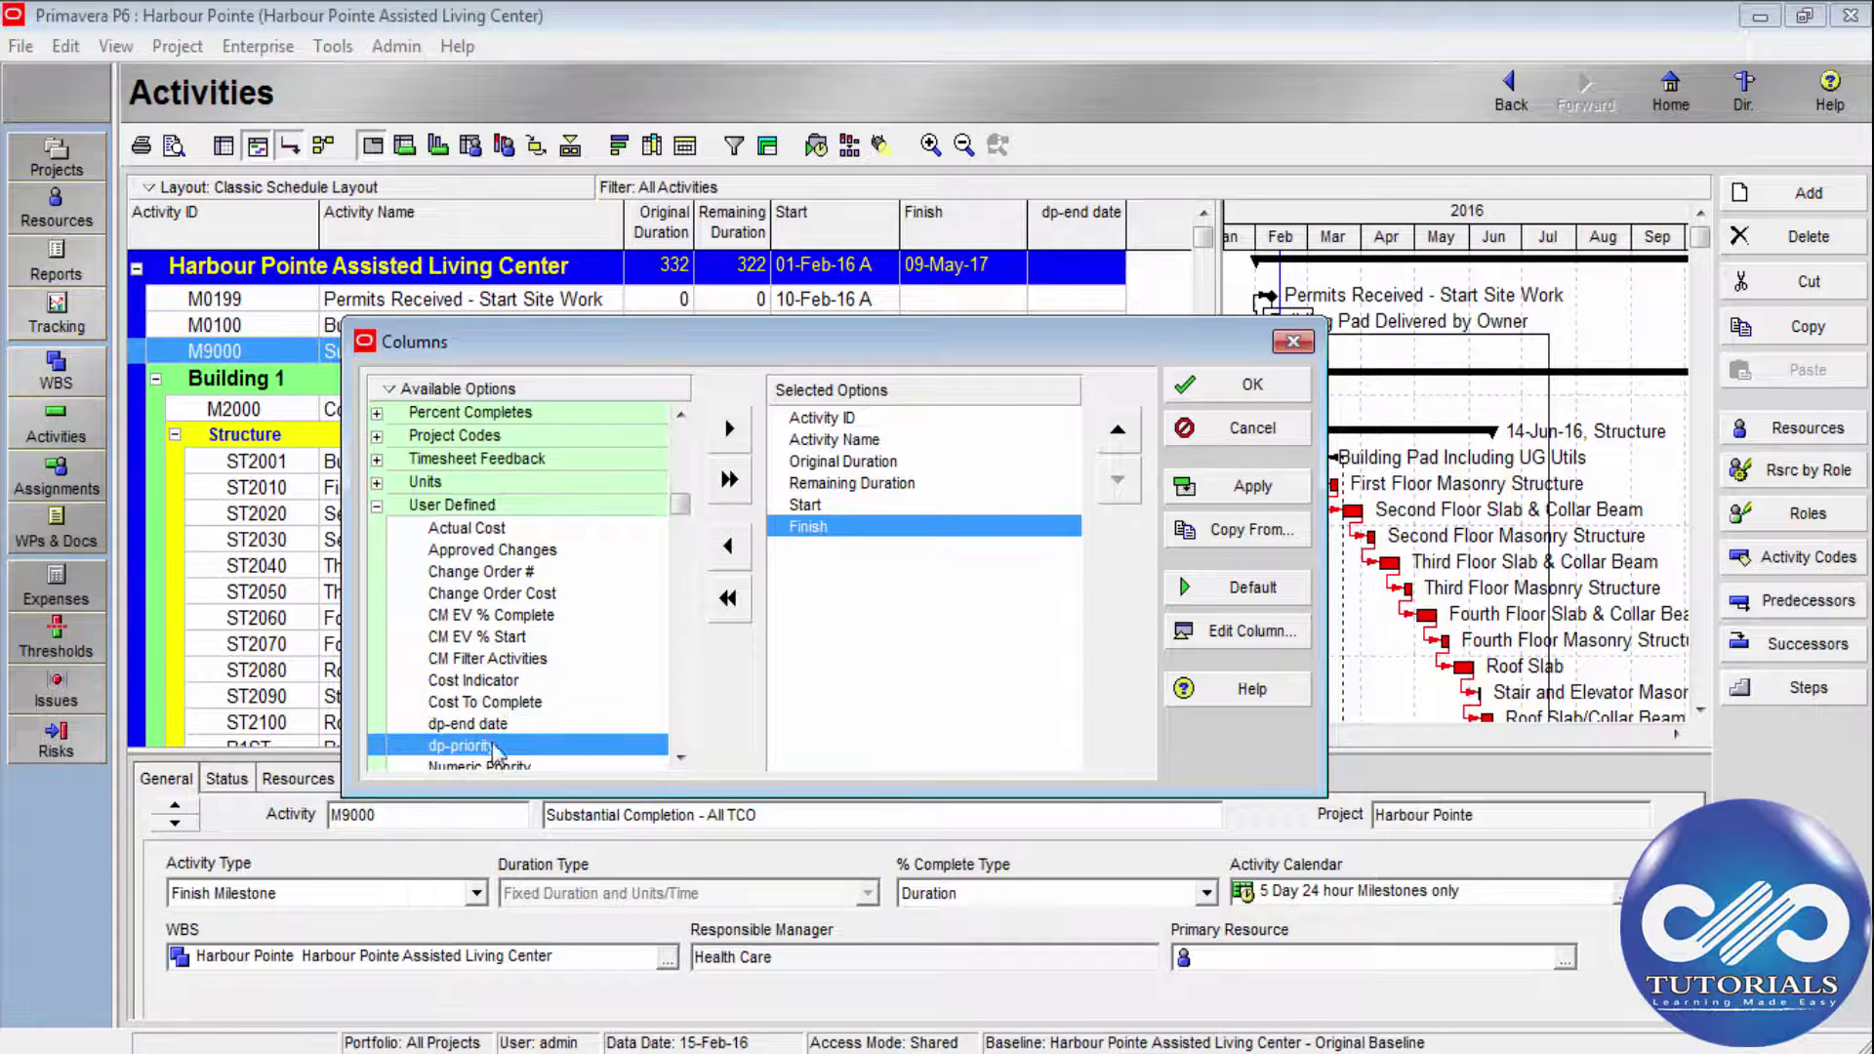
click(729, 428)
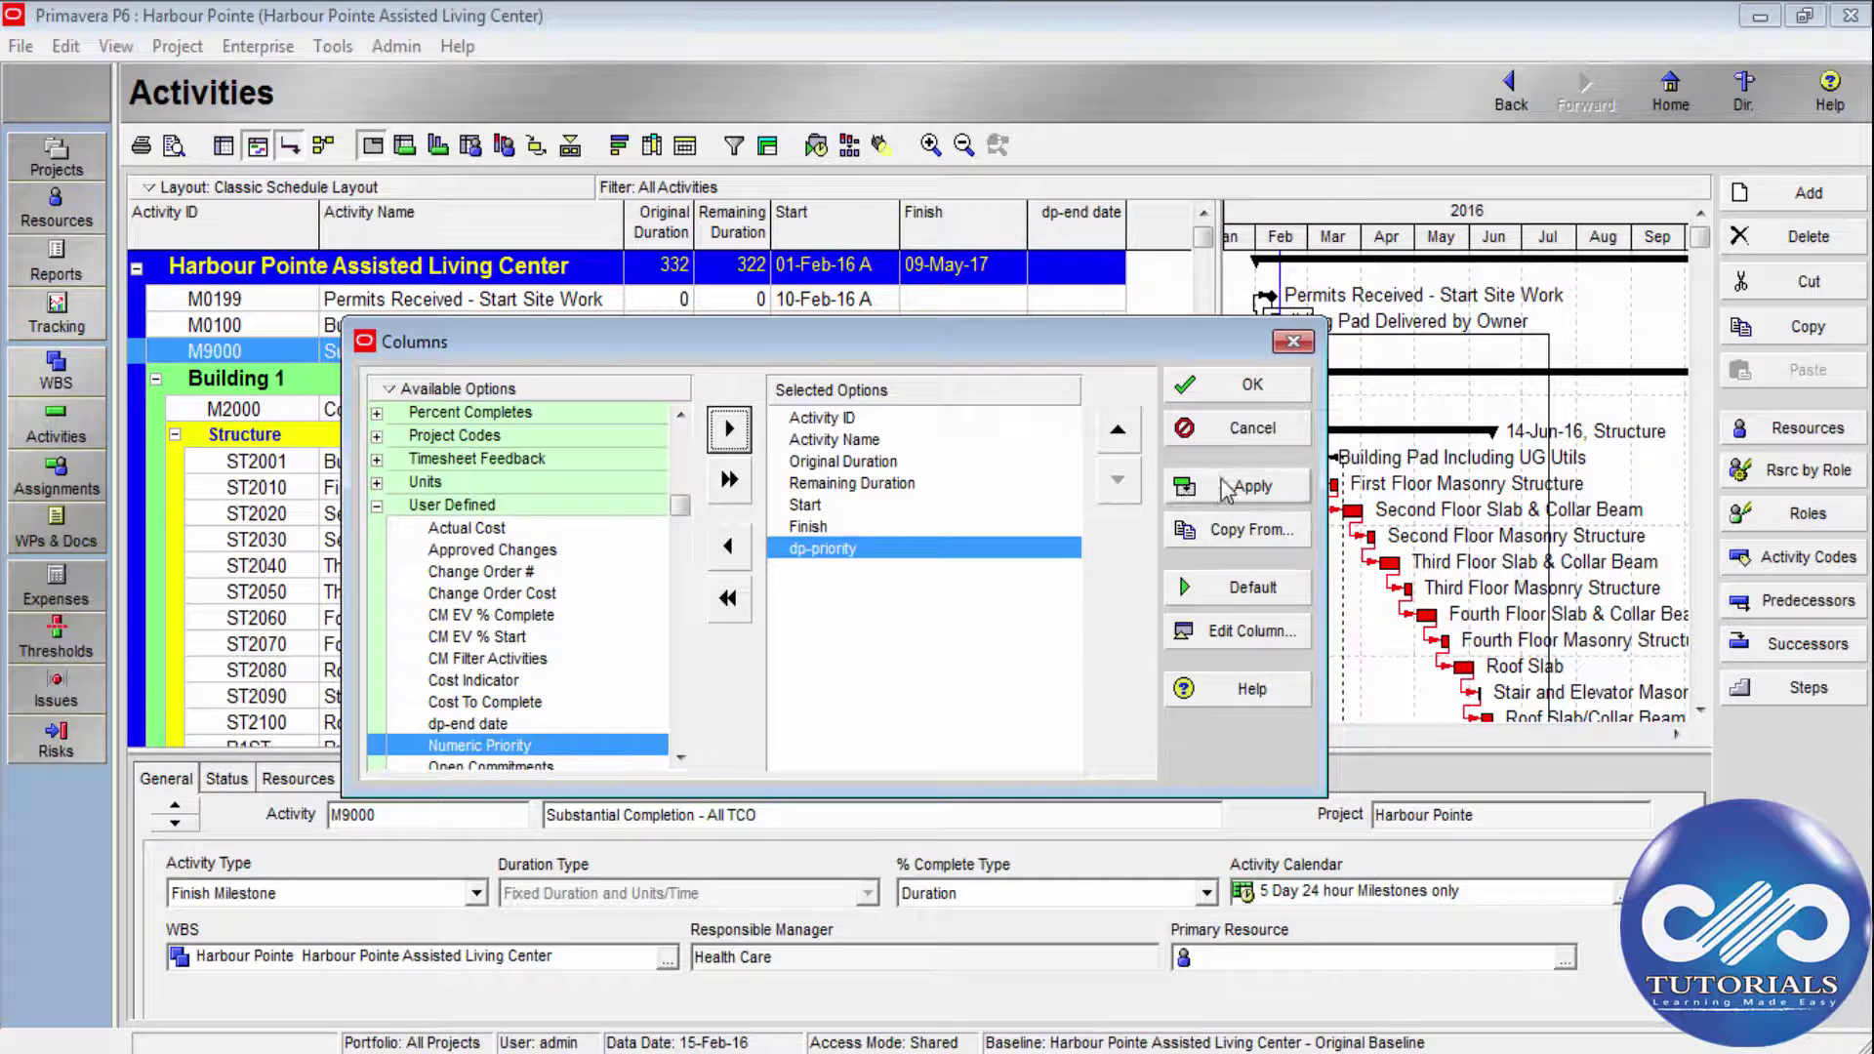
click(1252, 385)
Widen the dp-priority column and bring up M0199's priority icon choices.
click(1064, 298)
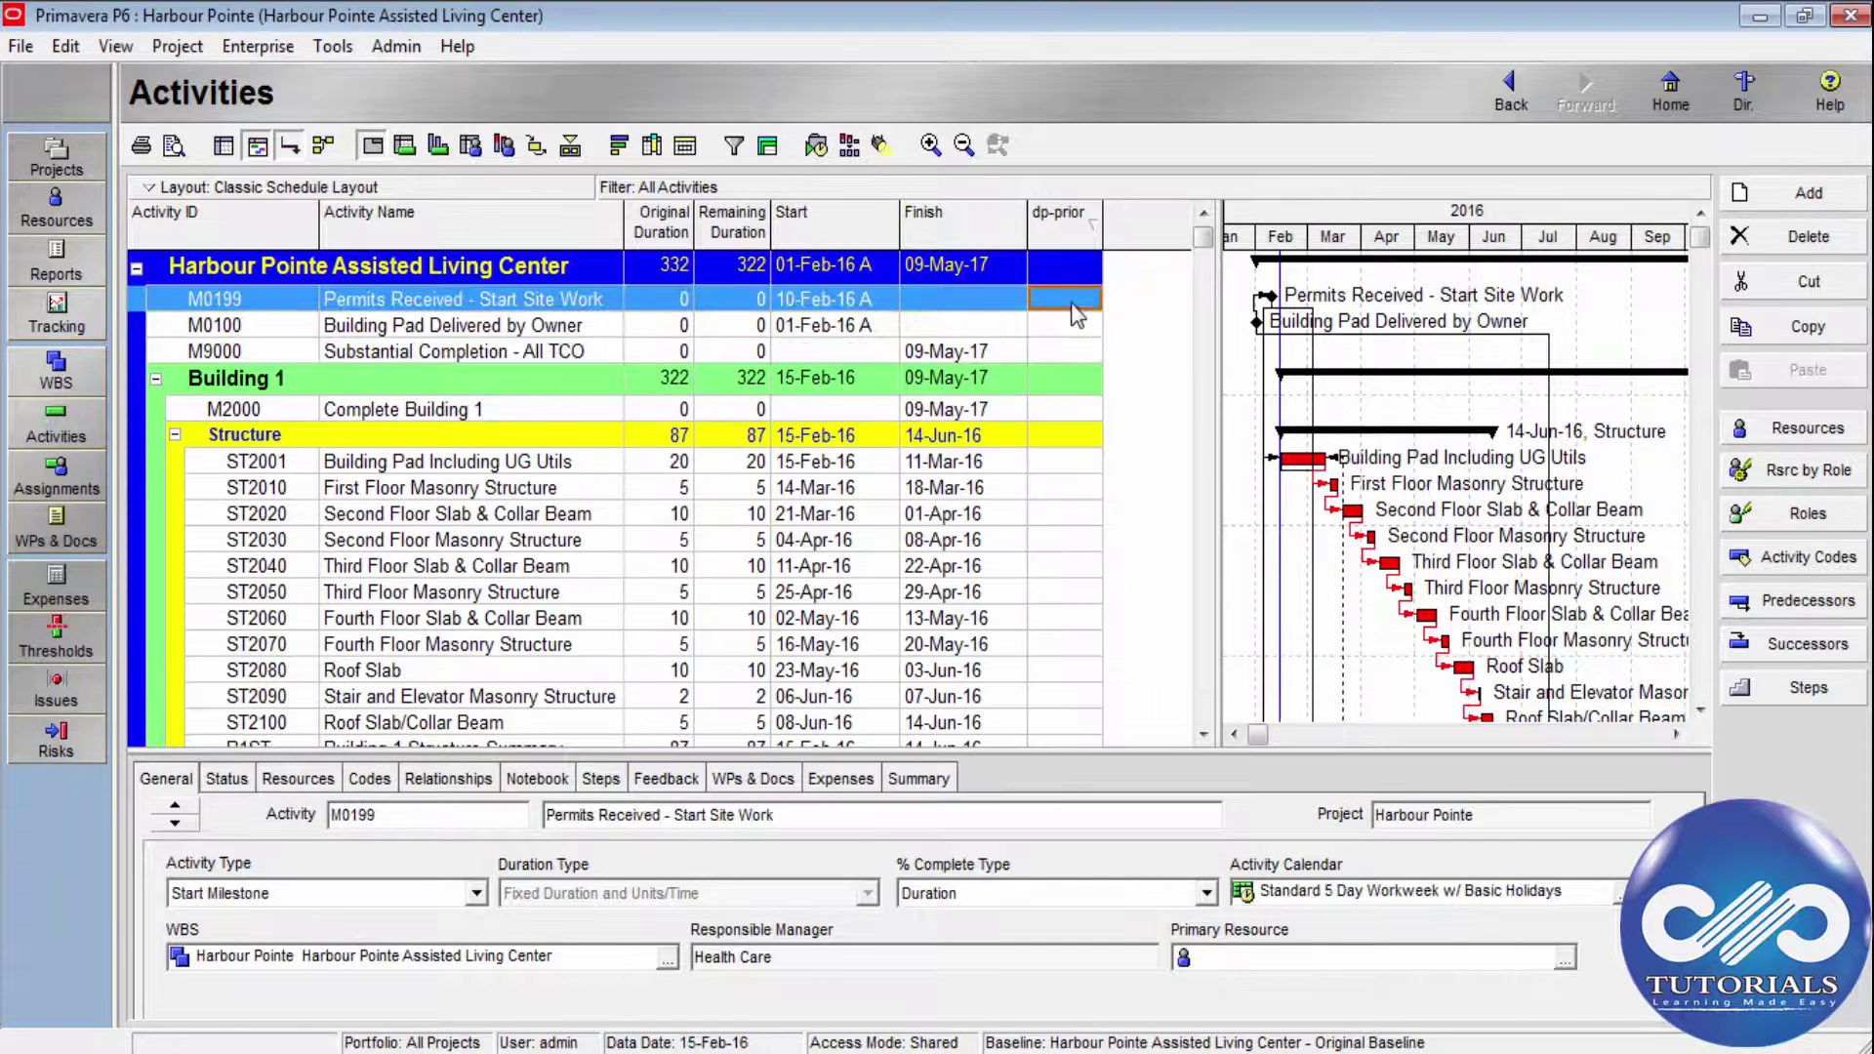
drag(1104, 227, 1168, 246)
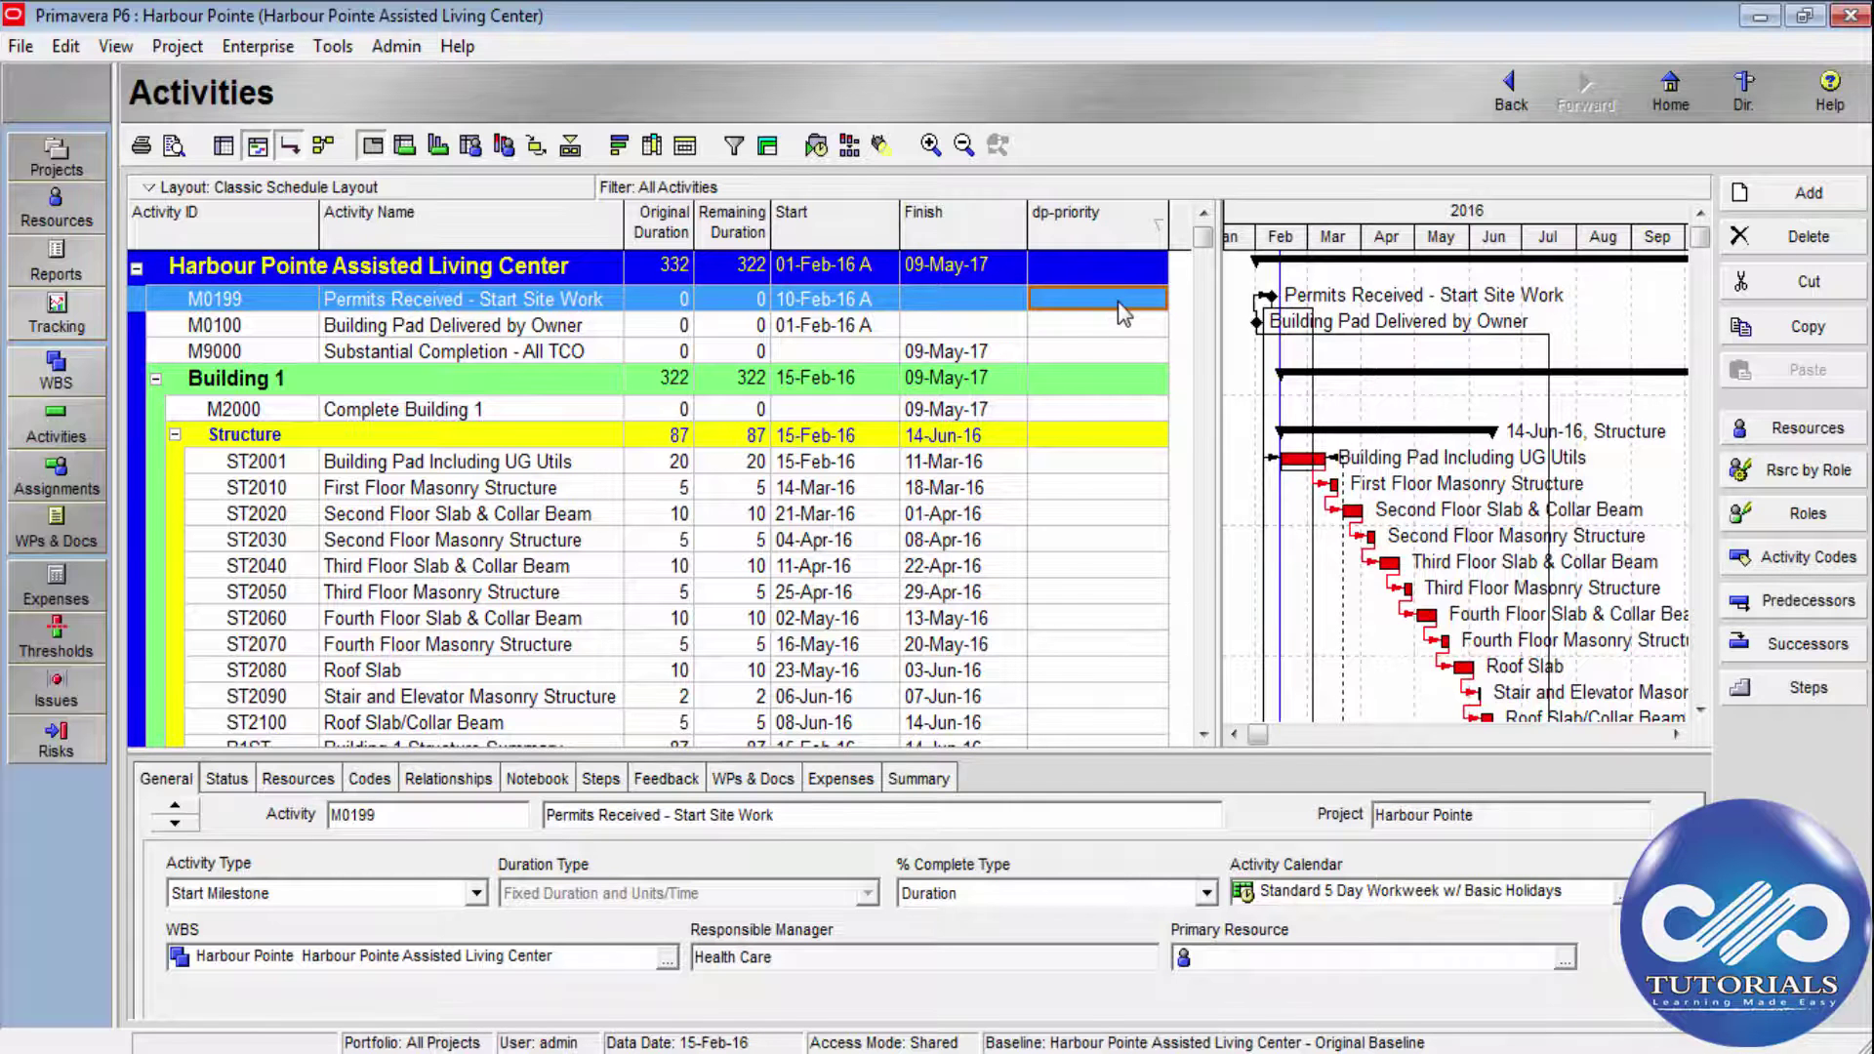
click(1122, 303)
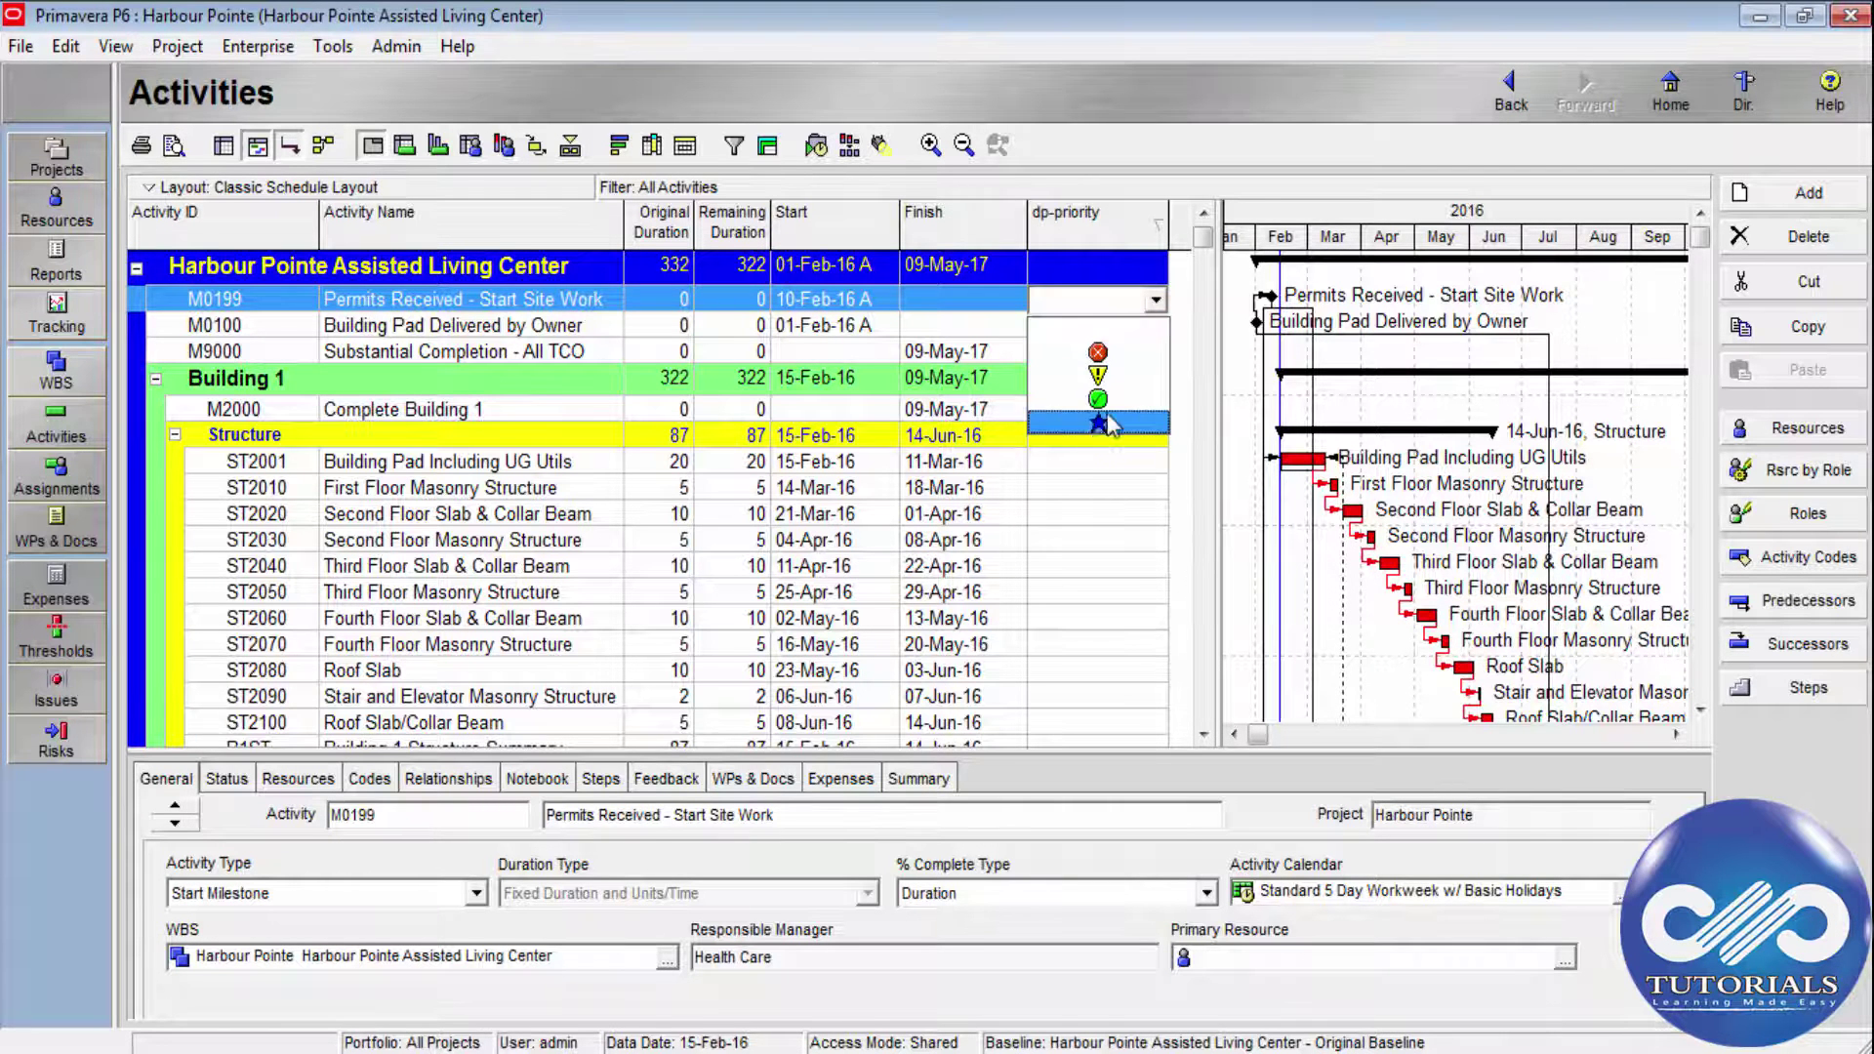
Dismiss the icon list and filter the activity table to Completed activities.
click(1066, 307)
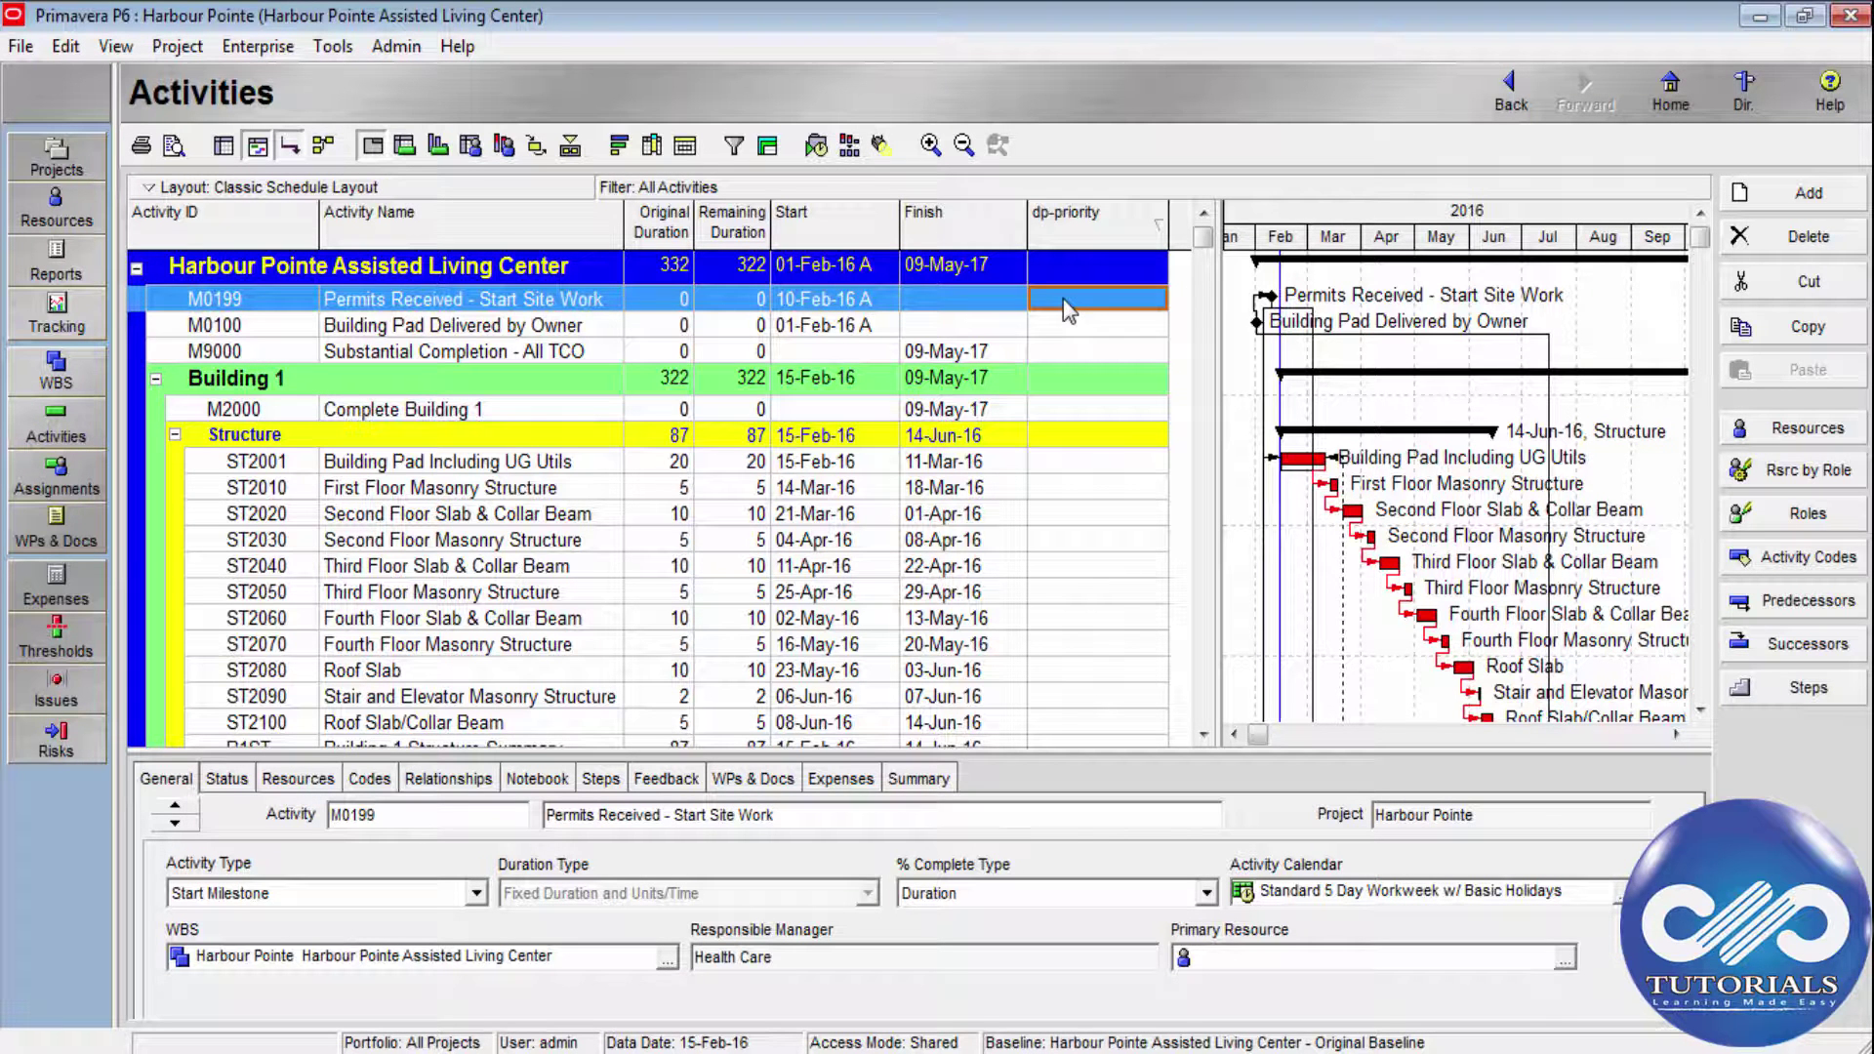
click(734, 146)
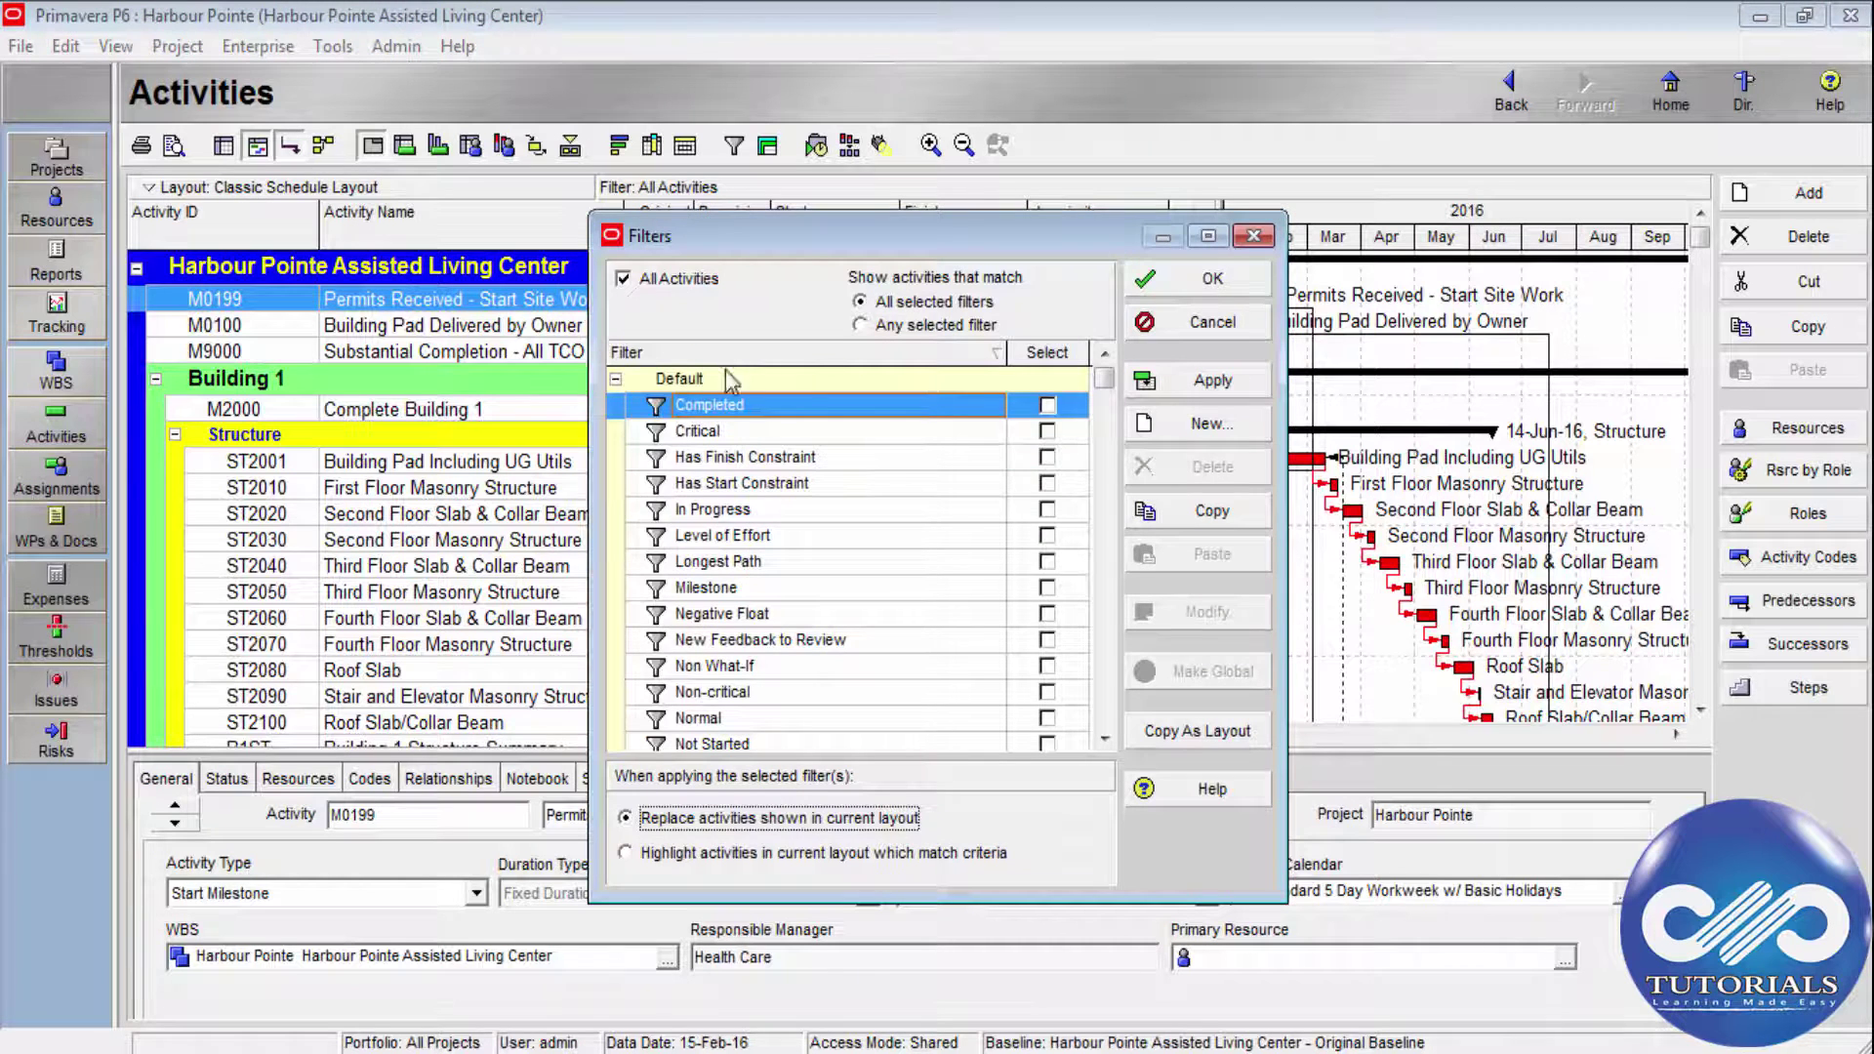
click(1047, 405)
click(1212, 380)
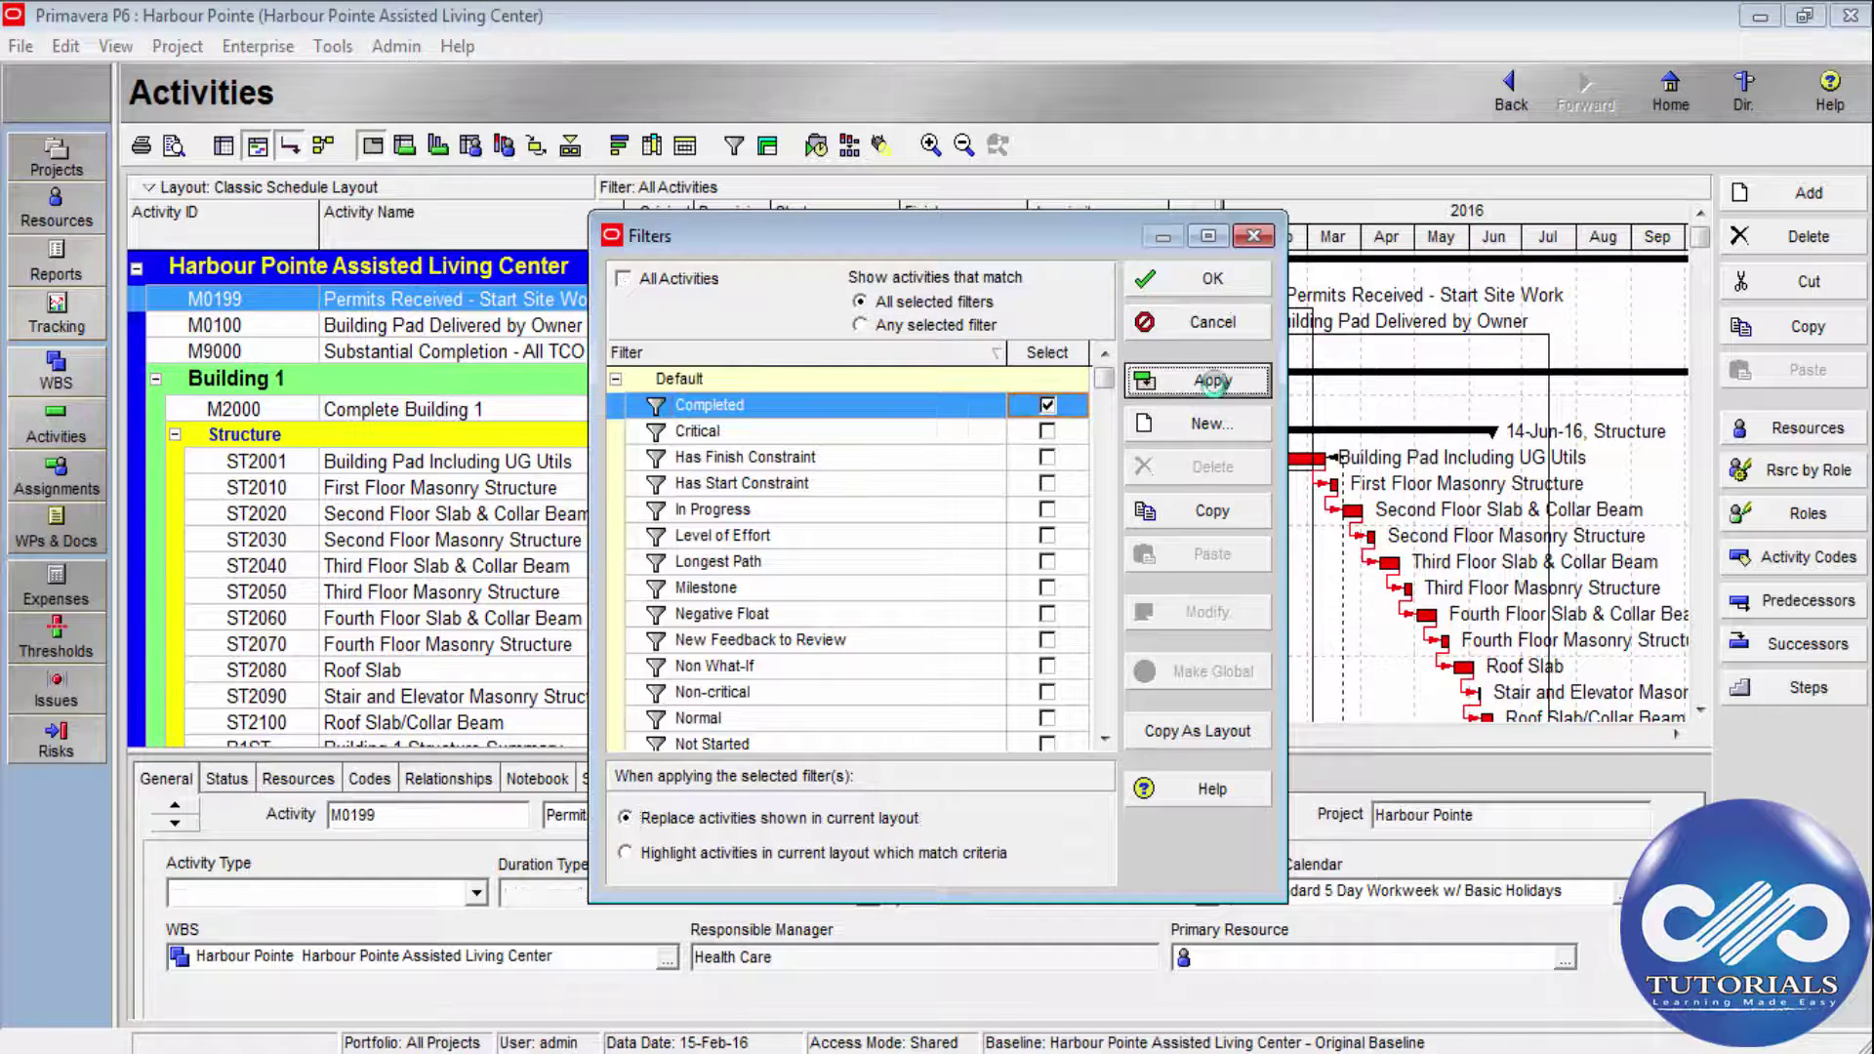
click(1211, 279)
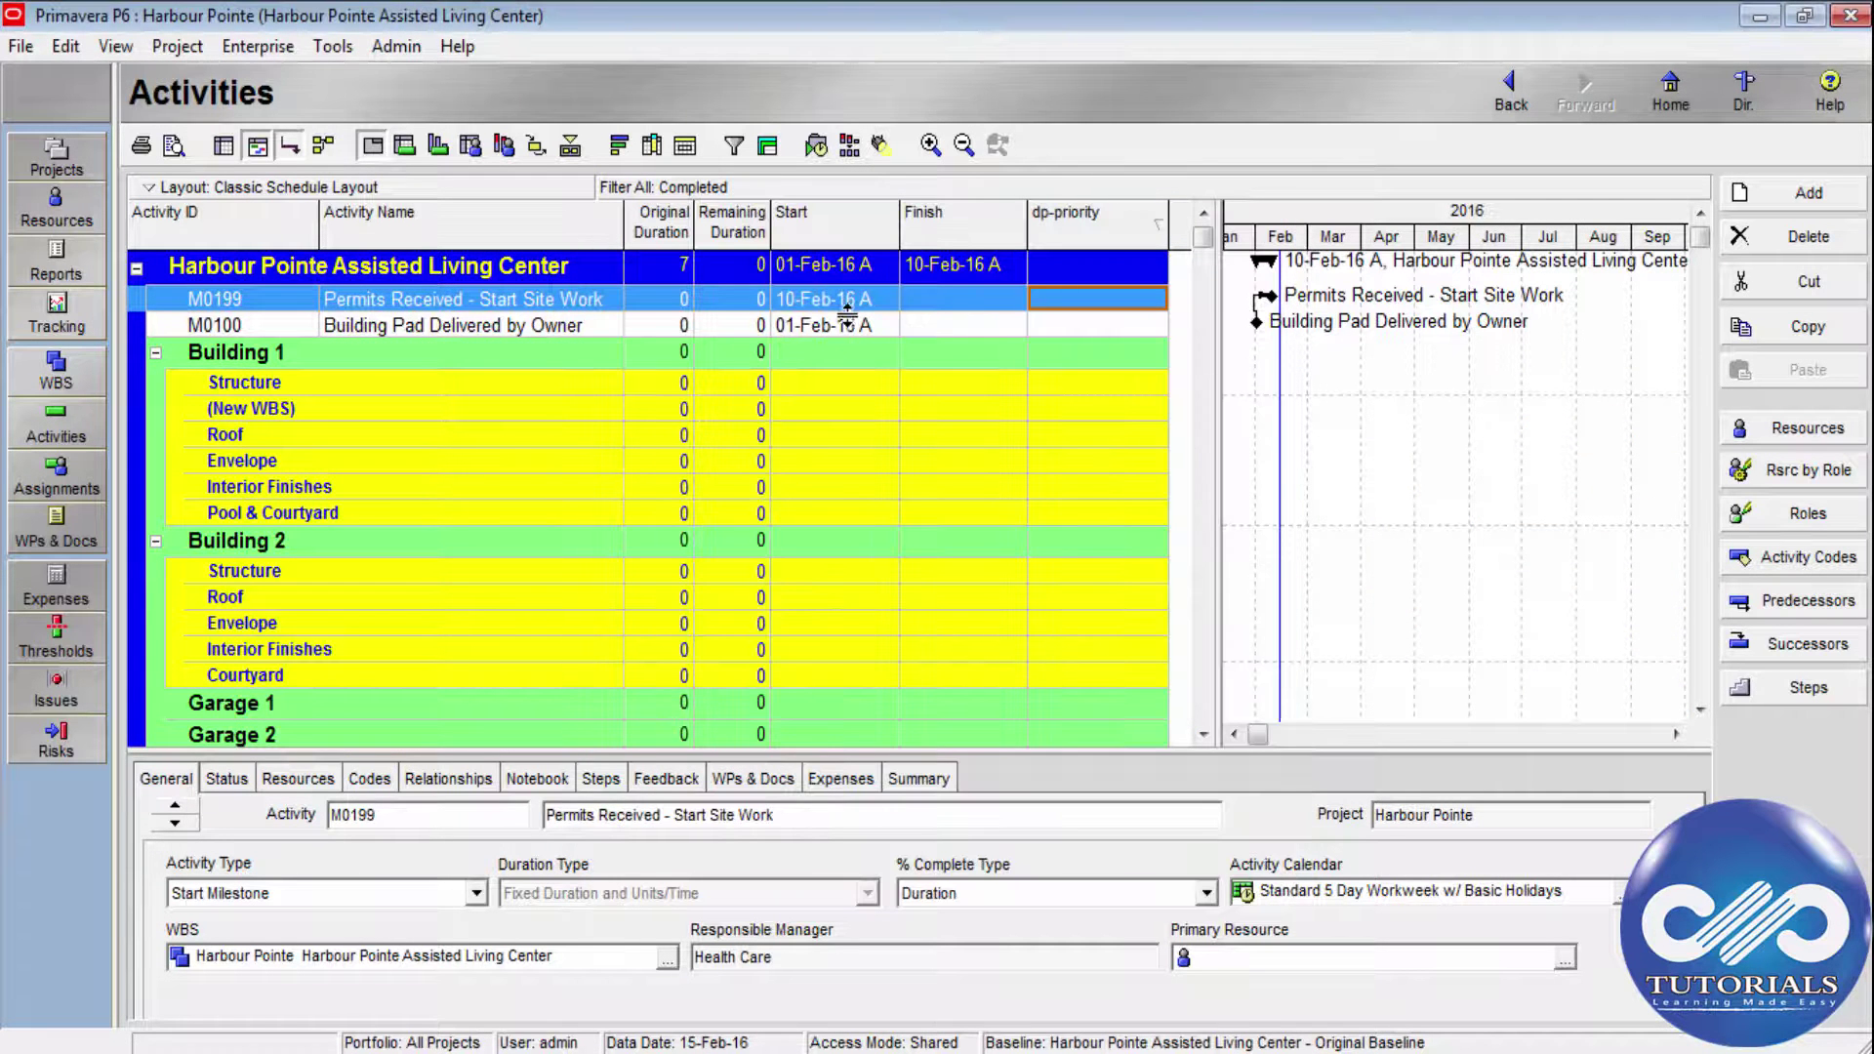
Give activity M0100 a green dp-priority icon.
click(845, 331)
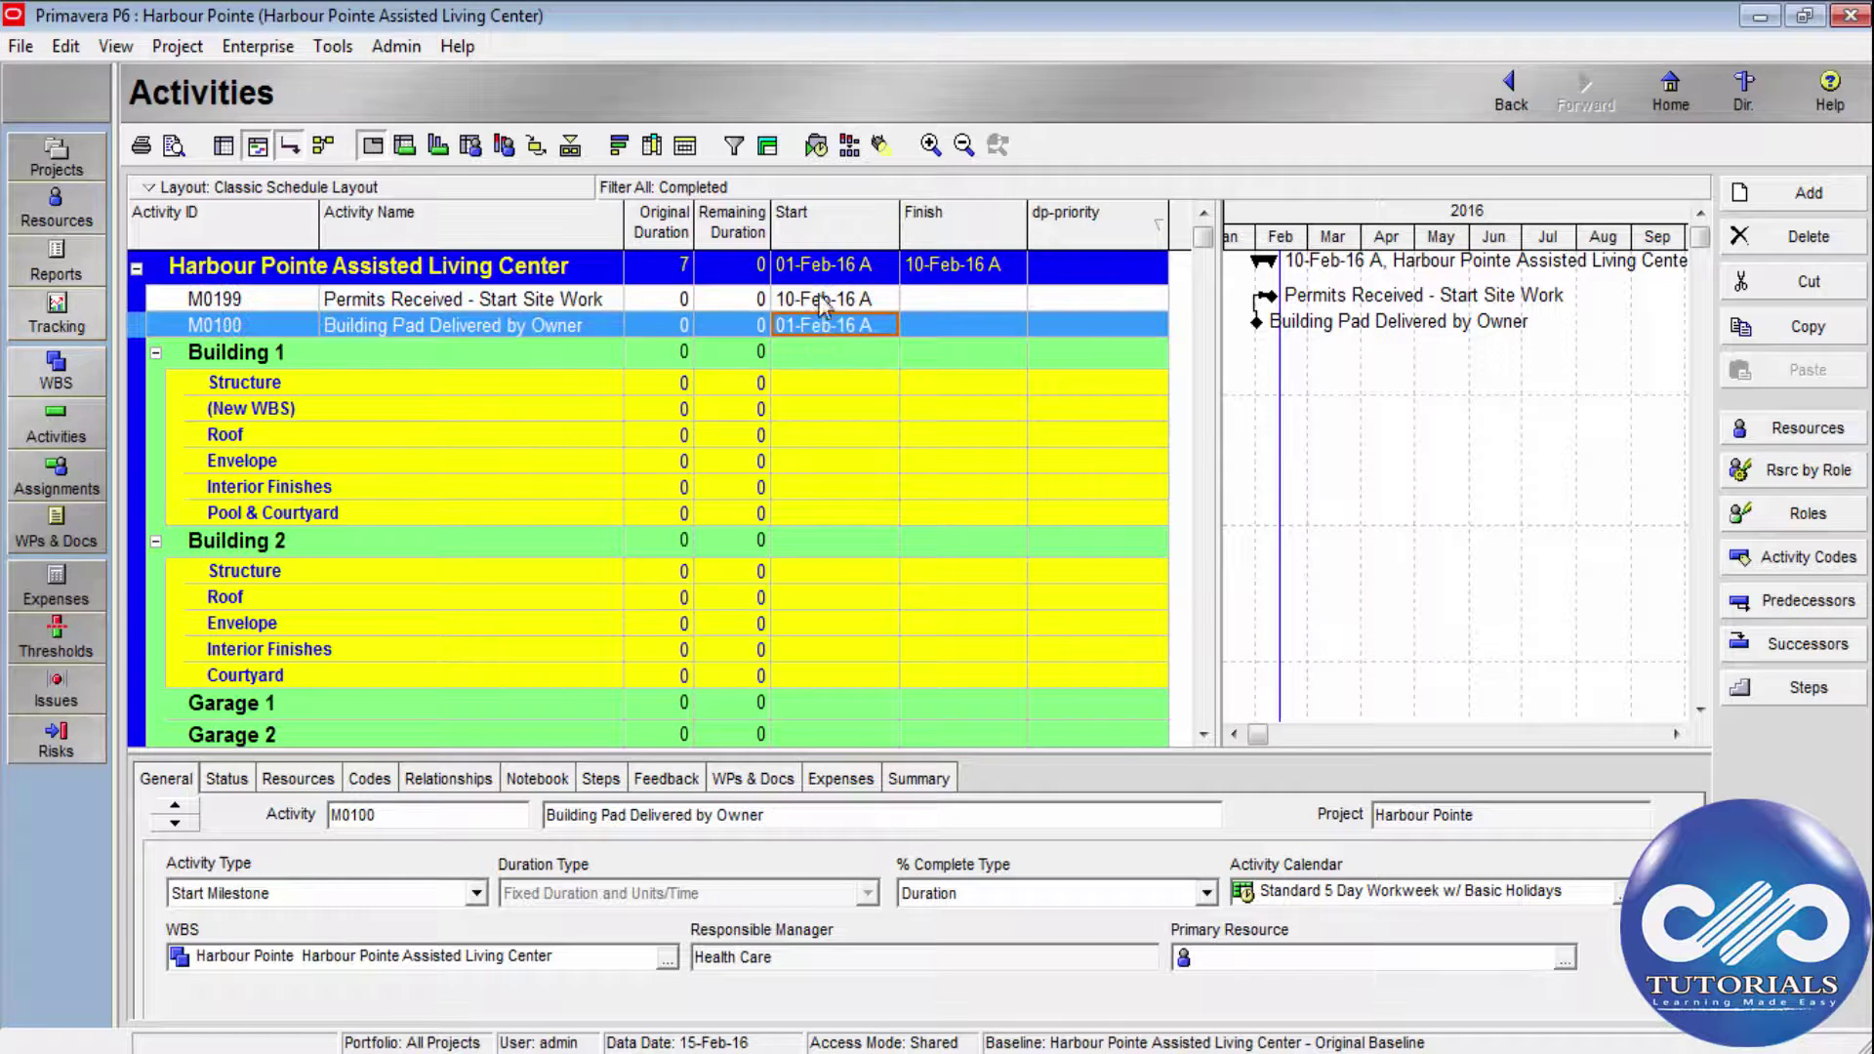
click(1056, 328)
click(1093, 328)
click(1113, 426)
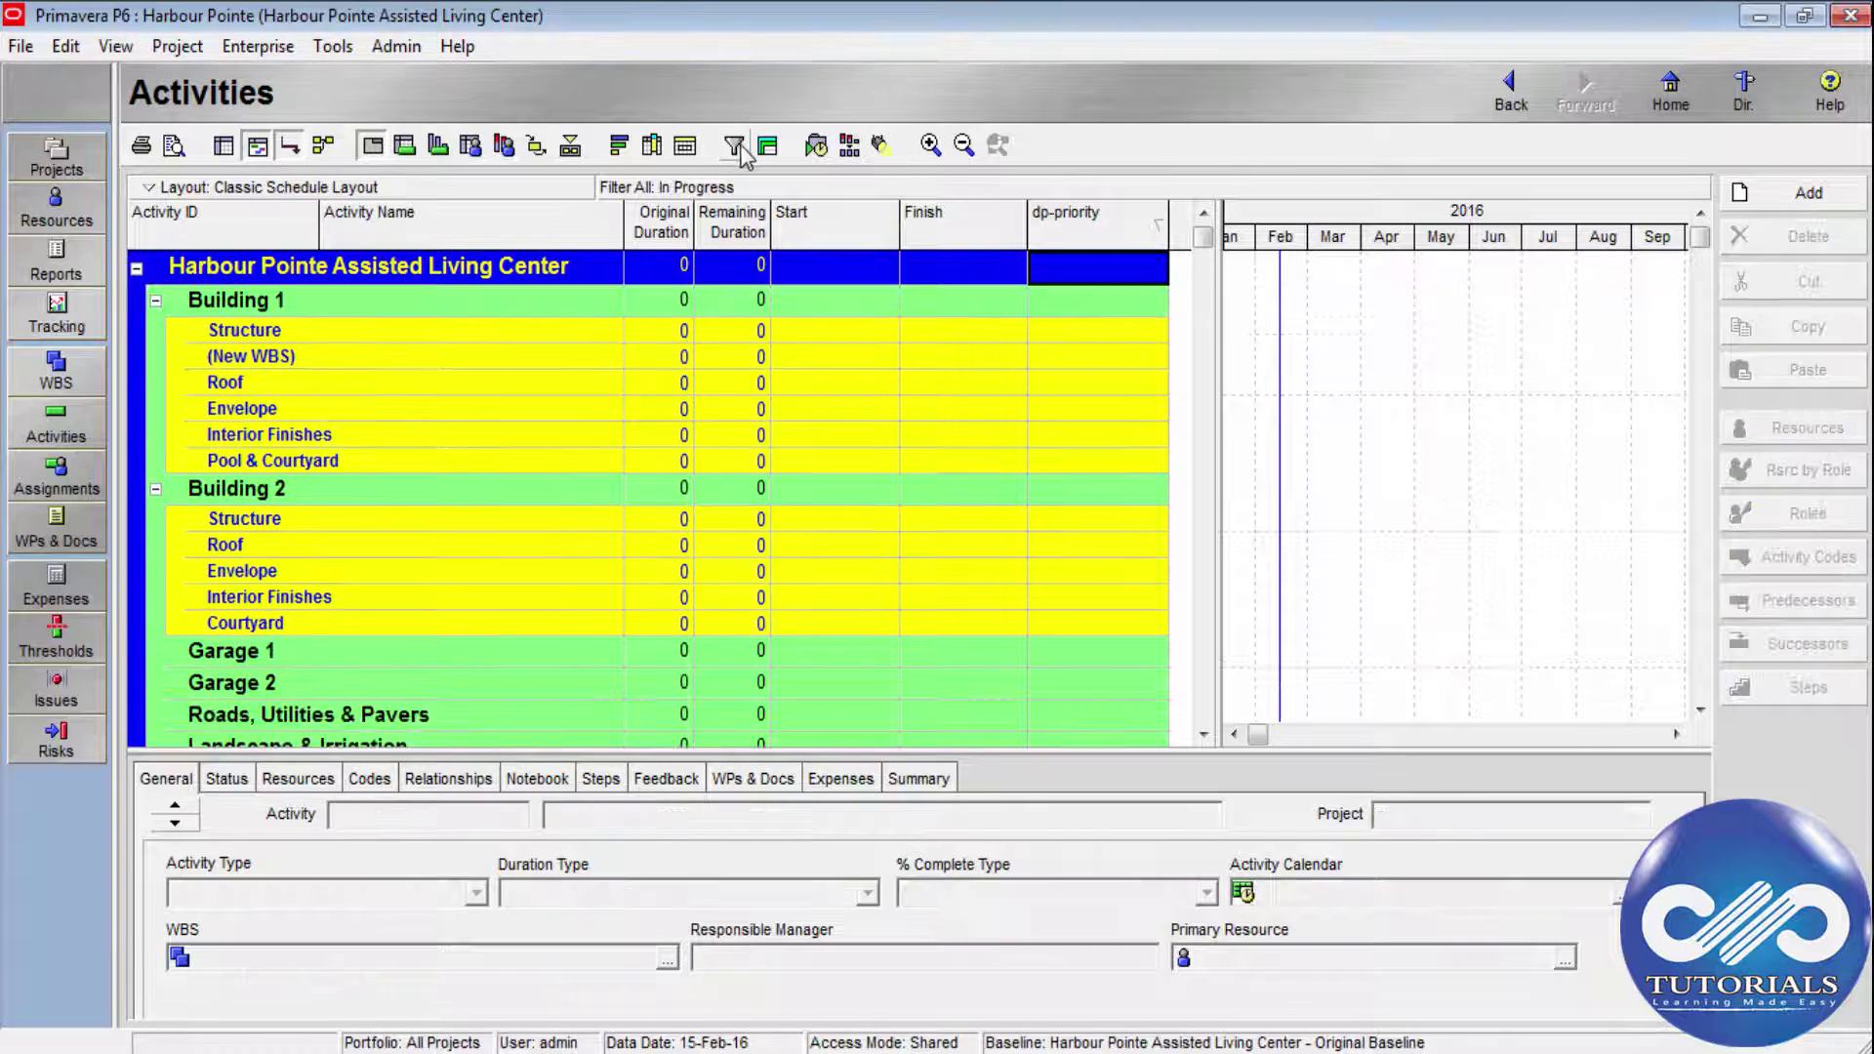
click(734, 145)
Switch the activity filter from Completed to Not Started.
scroll(996, 439, down, 1)
click(1046, 457)
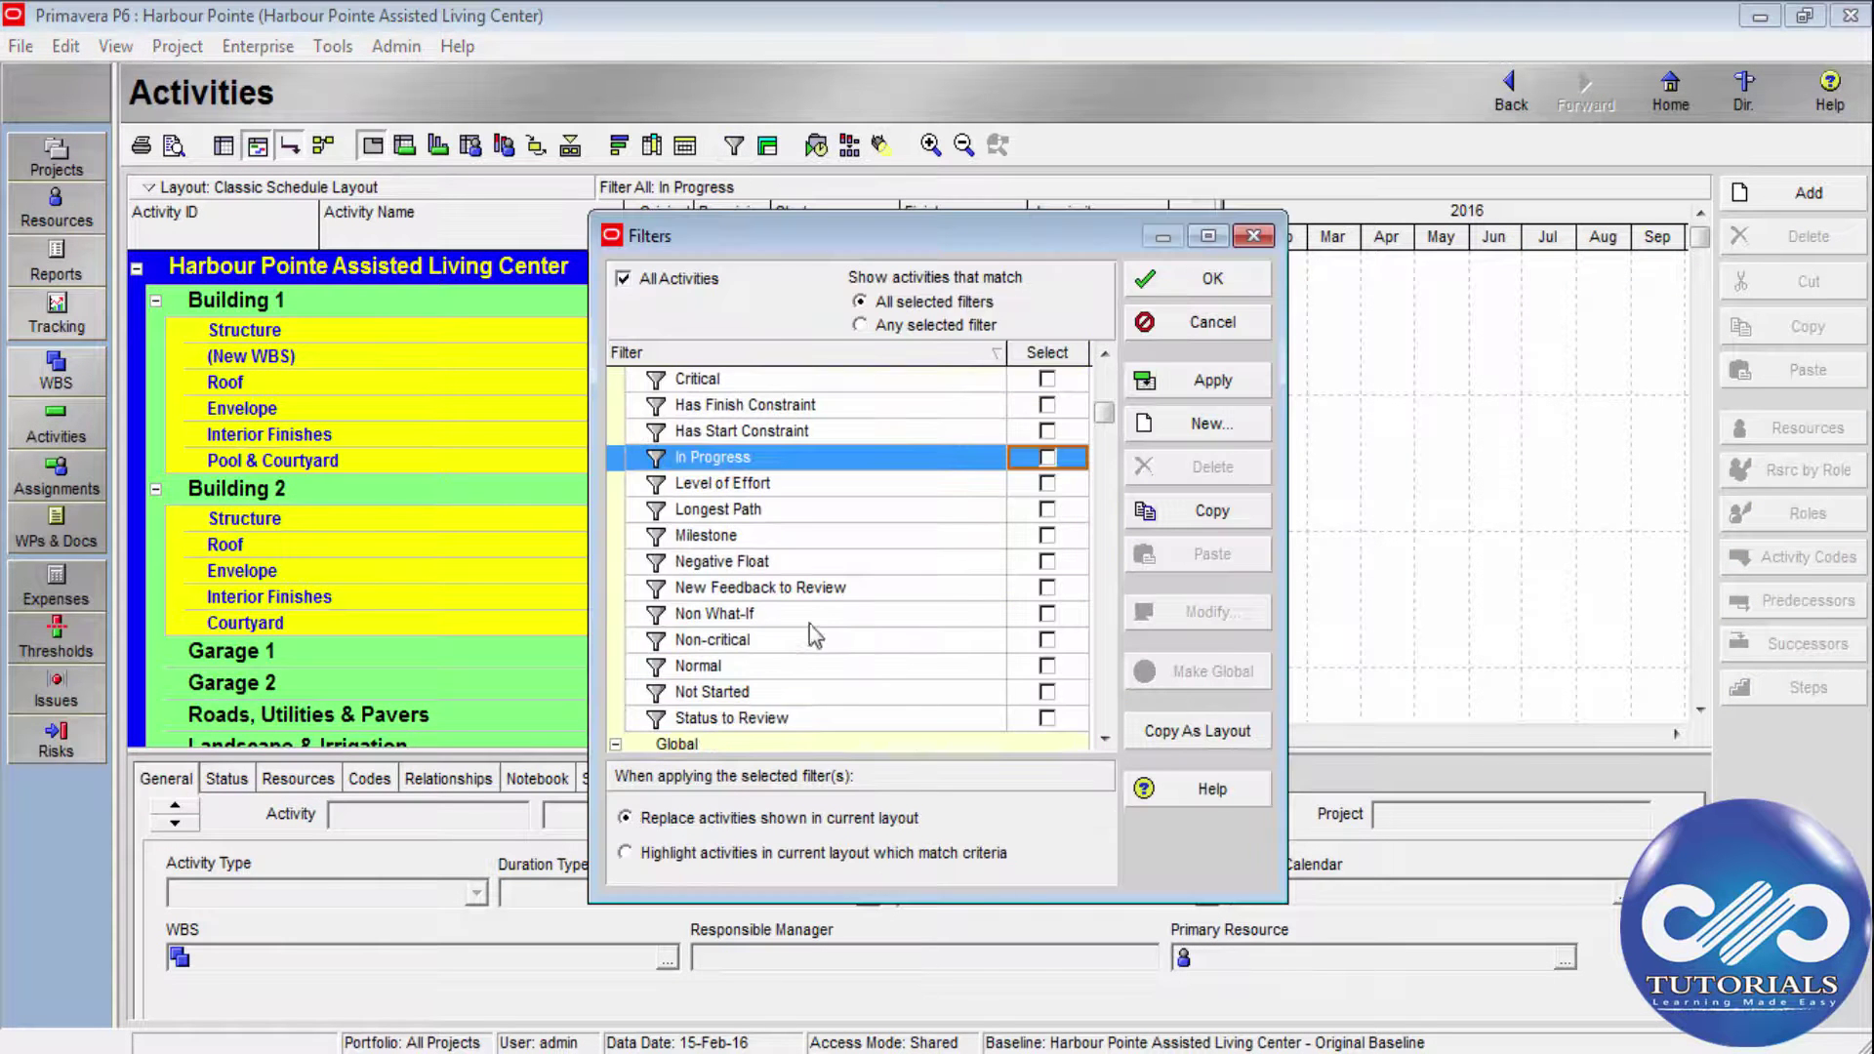
click(1046, 691)
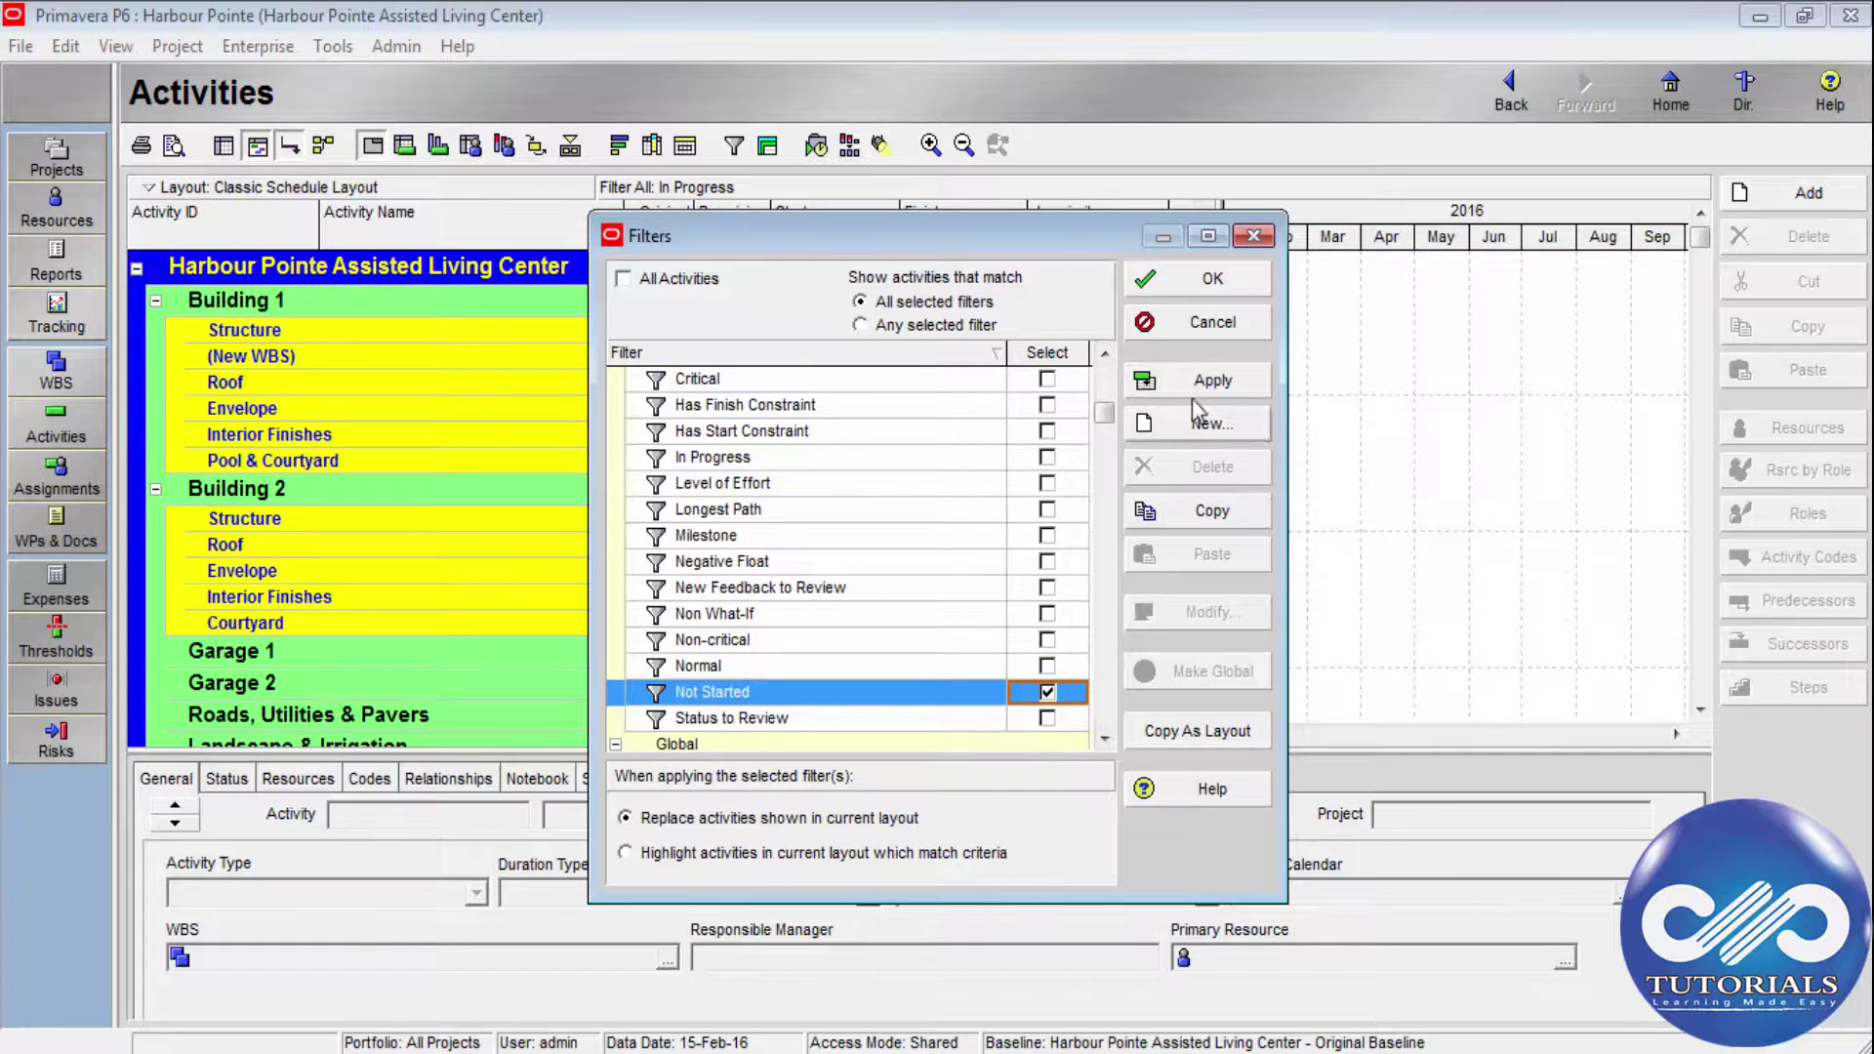
click(1213, 380)
click(1213, 280)
scroll(1016, 395, up, 3)
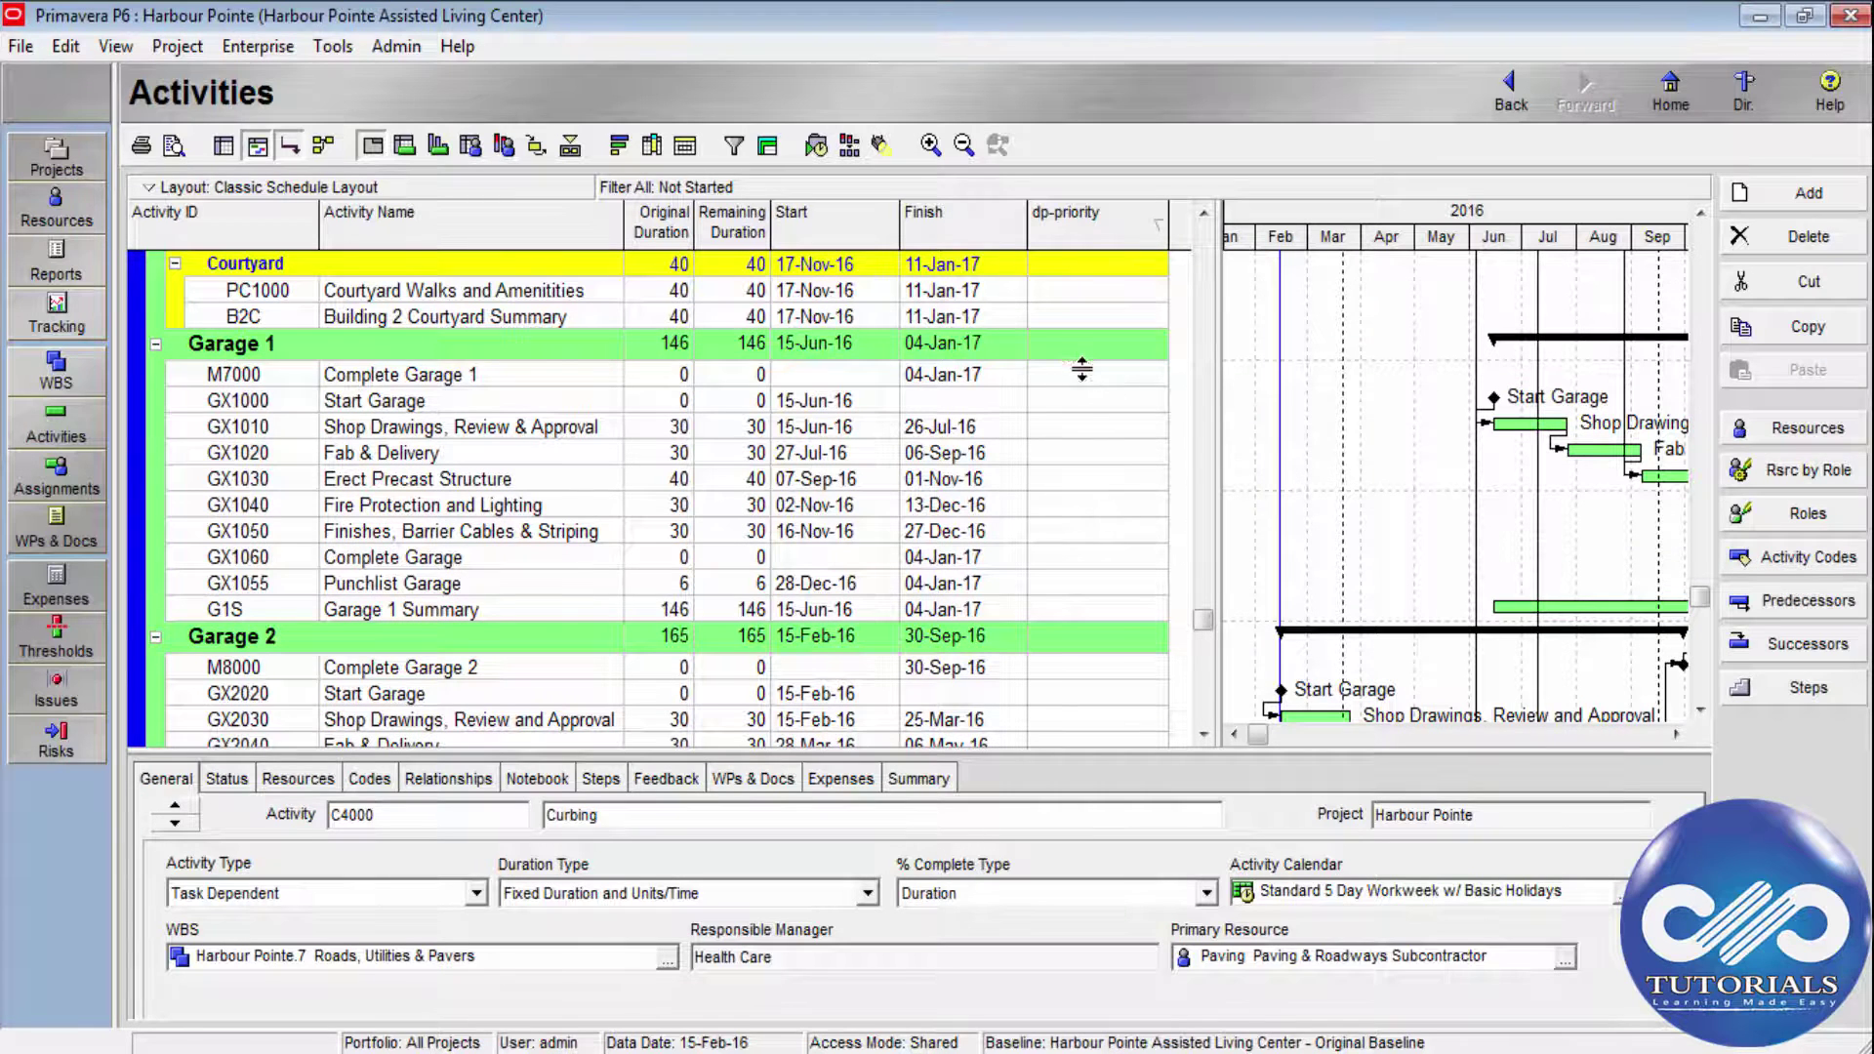
Set M7000's dp-priority to the yellow icon and fill it down through G1S.
double_click(1084, 375)
click(1098, 451)
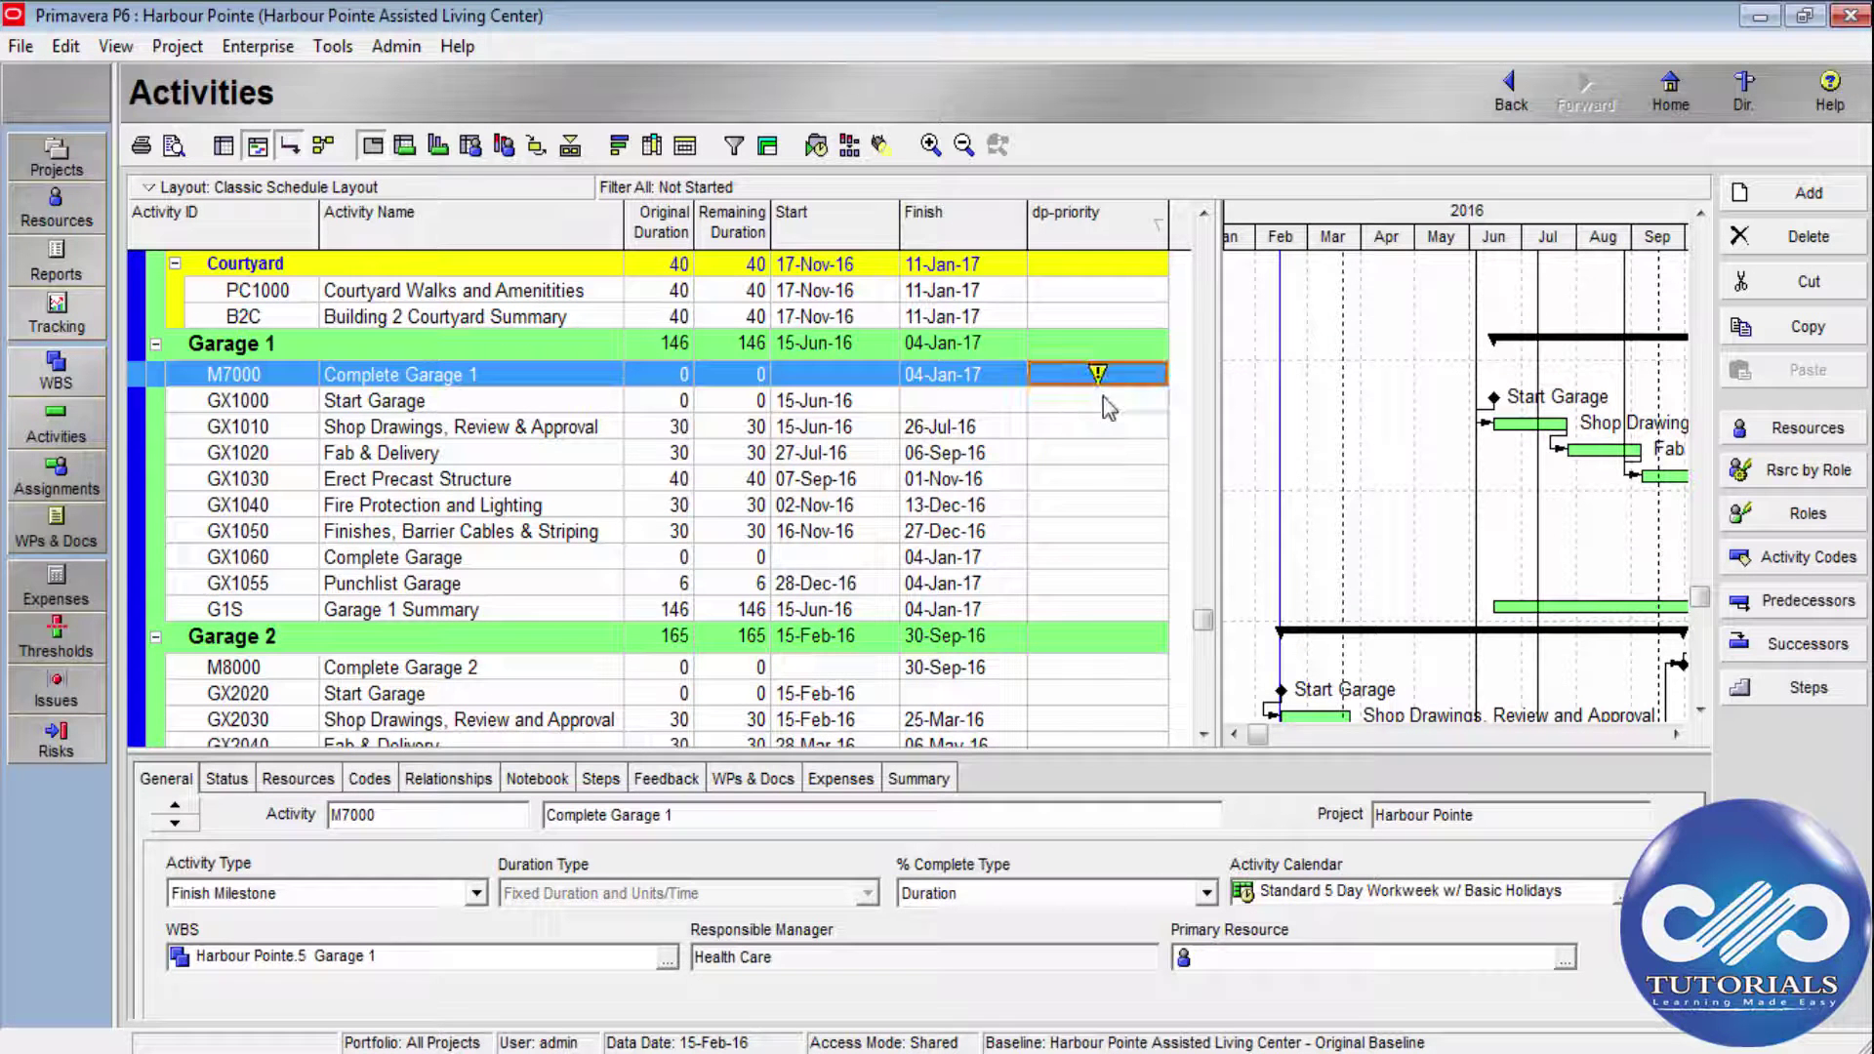
shift+click(1084, 603)
key(ctrl+e)
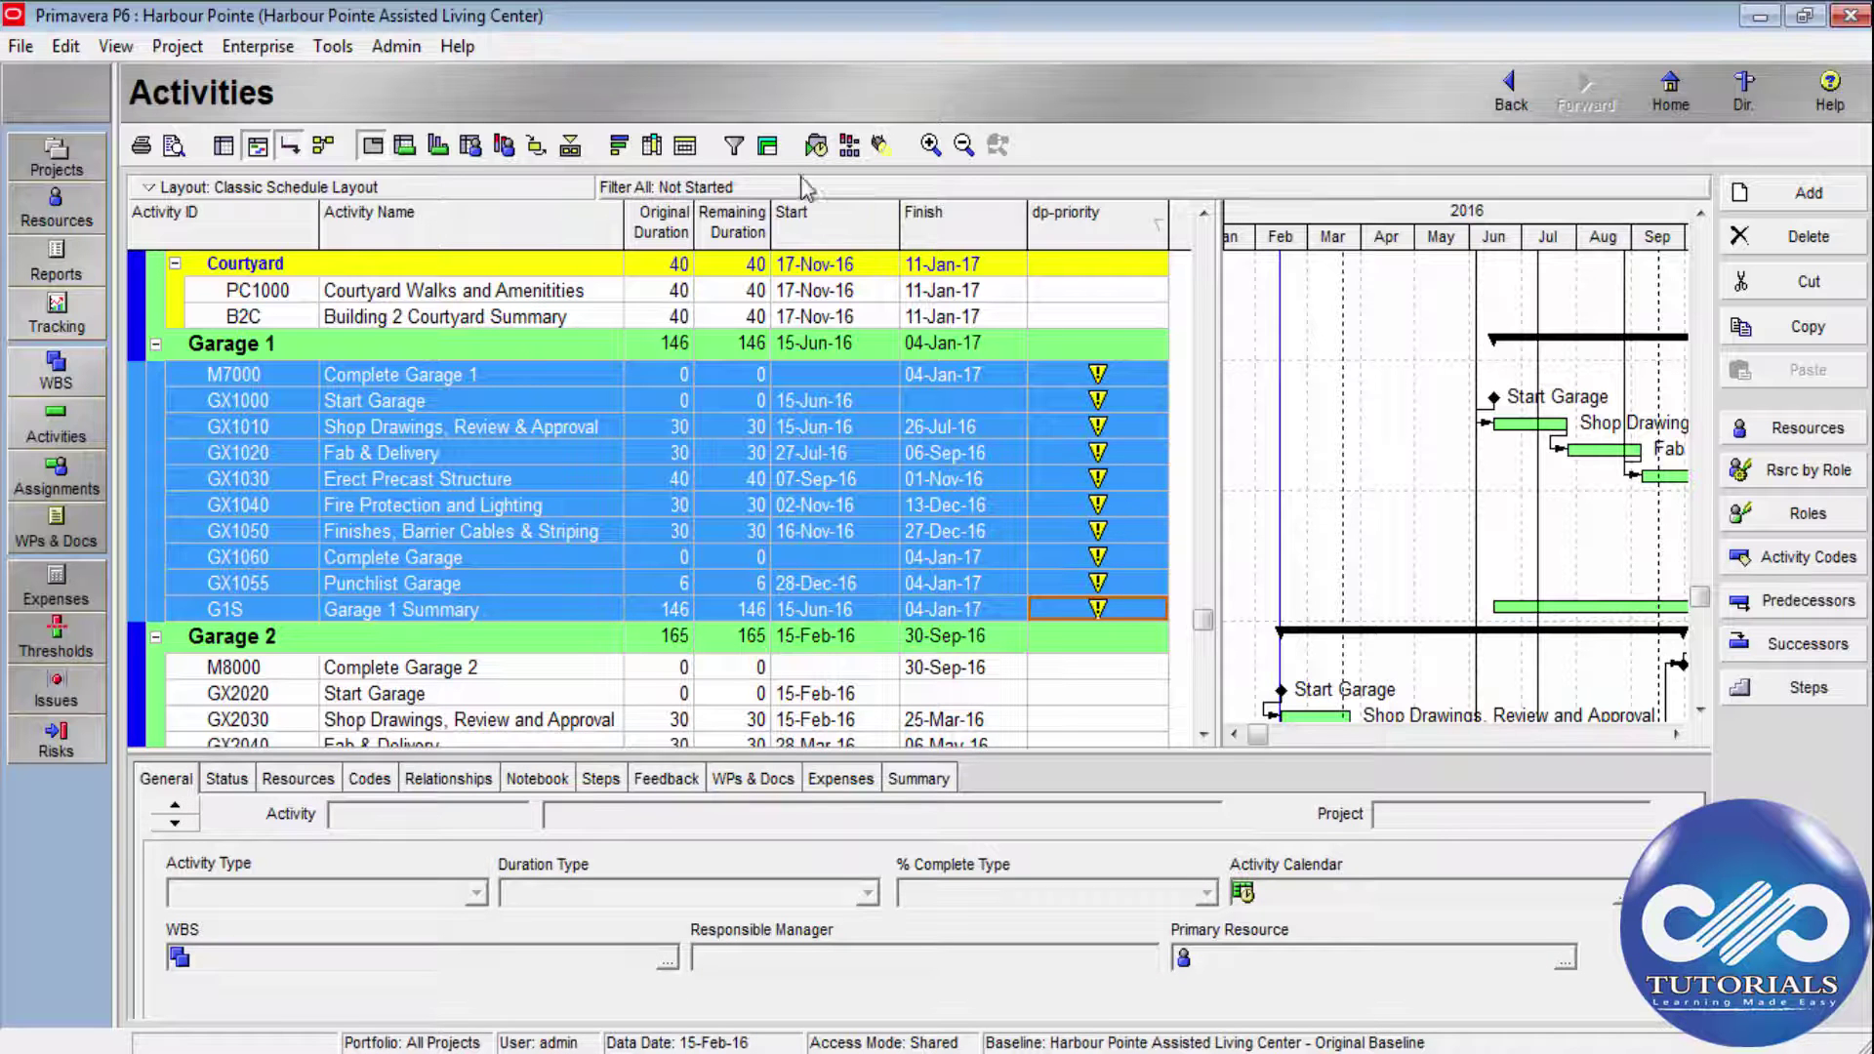
click(735, 146)
click(699, 283)
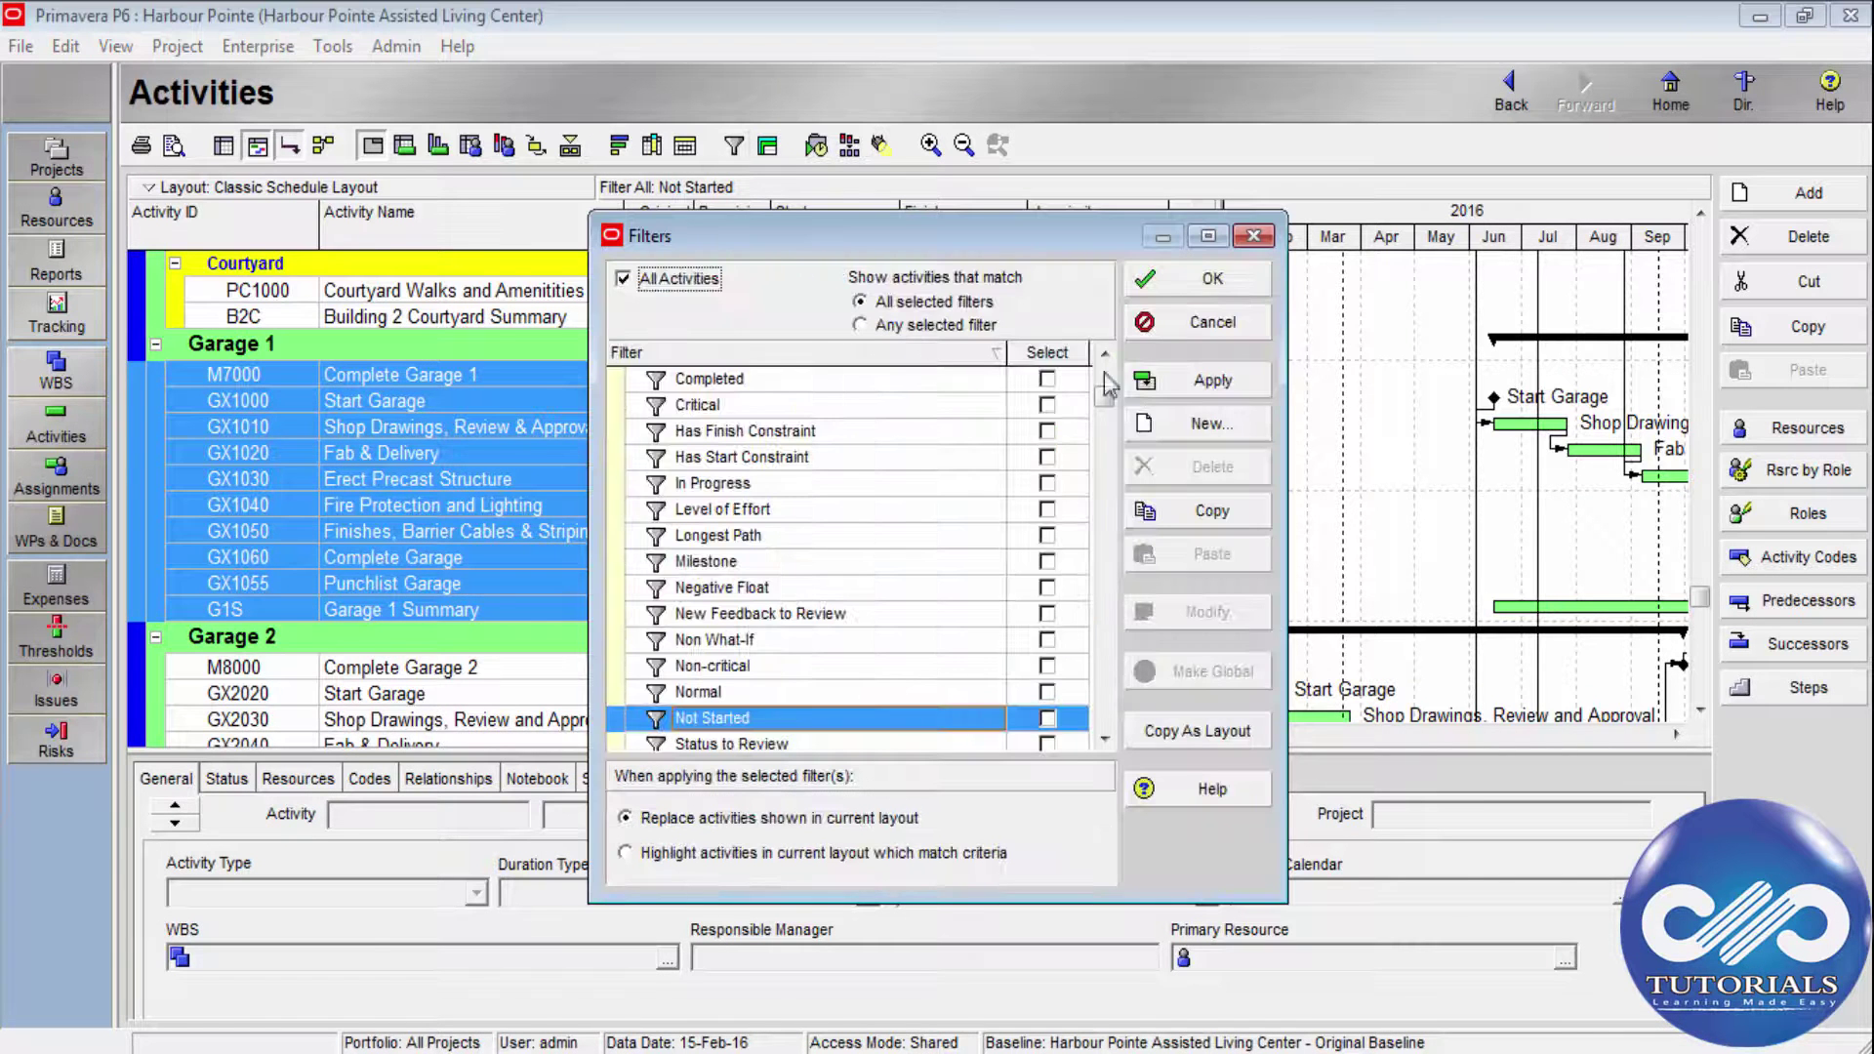
Apply the All Activities filter and scroll the table to check the yellow Garage 1 icons.
click(1212, 379)
click(1212, 280)
scroll(1097, 504, up, 2)
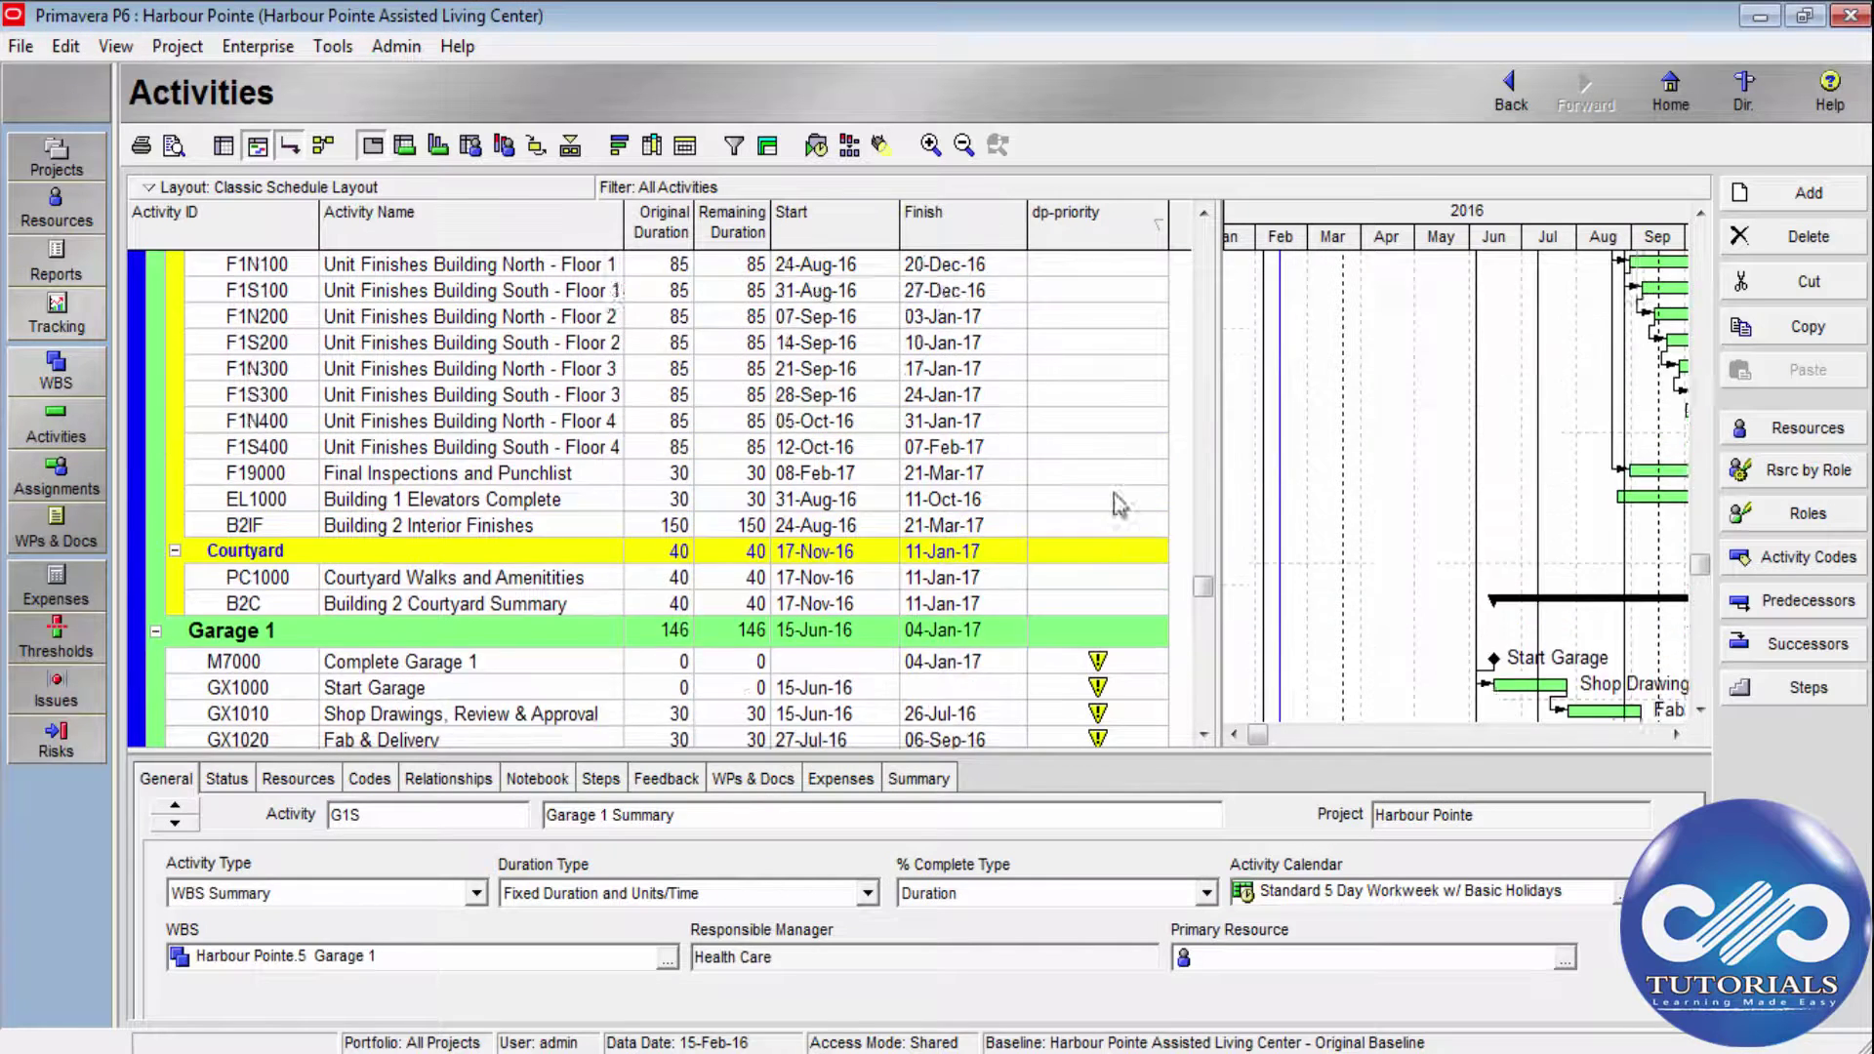
scroll(1097, 503, down, 3)
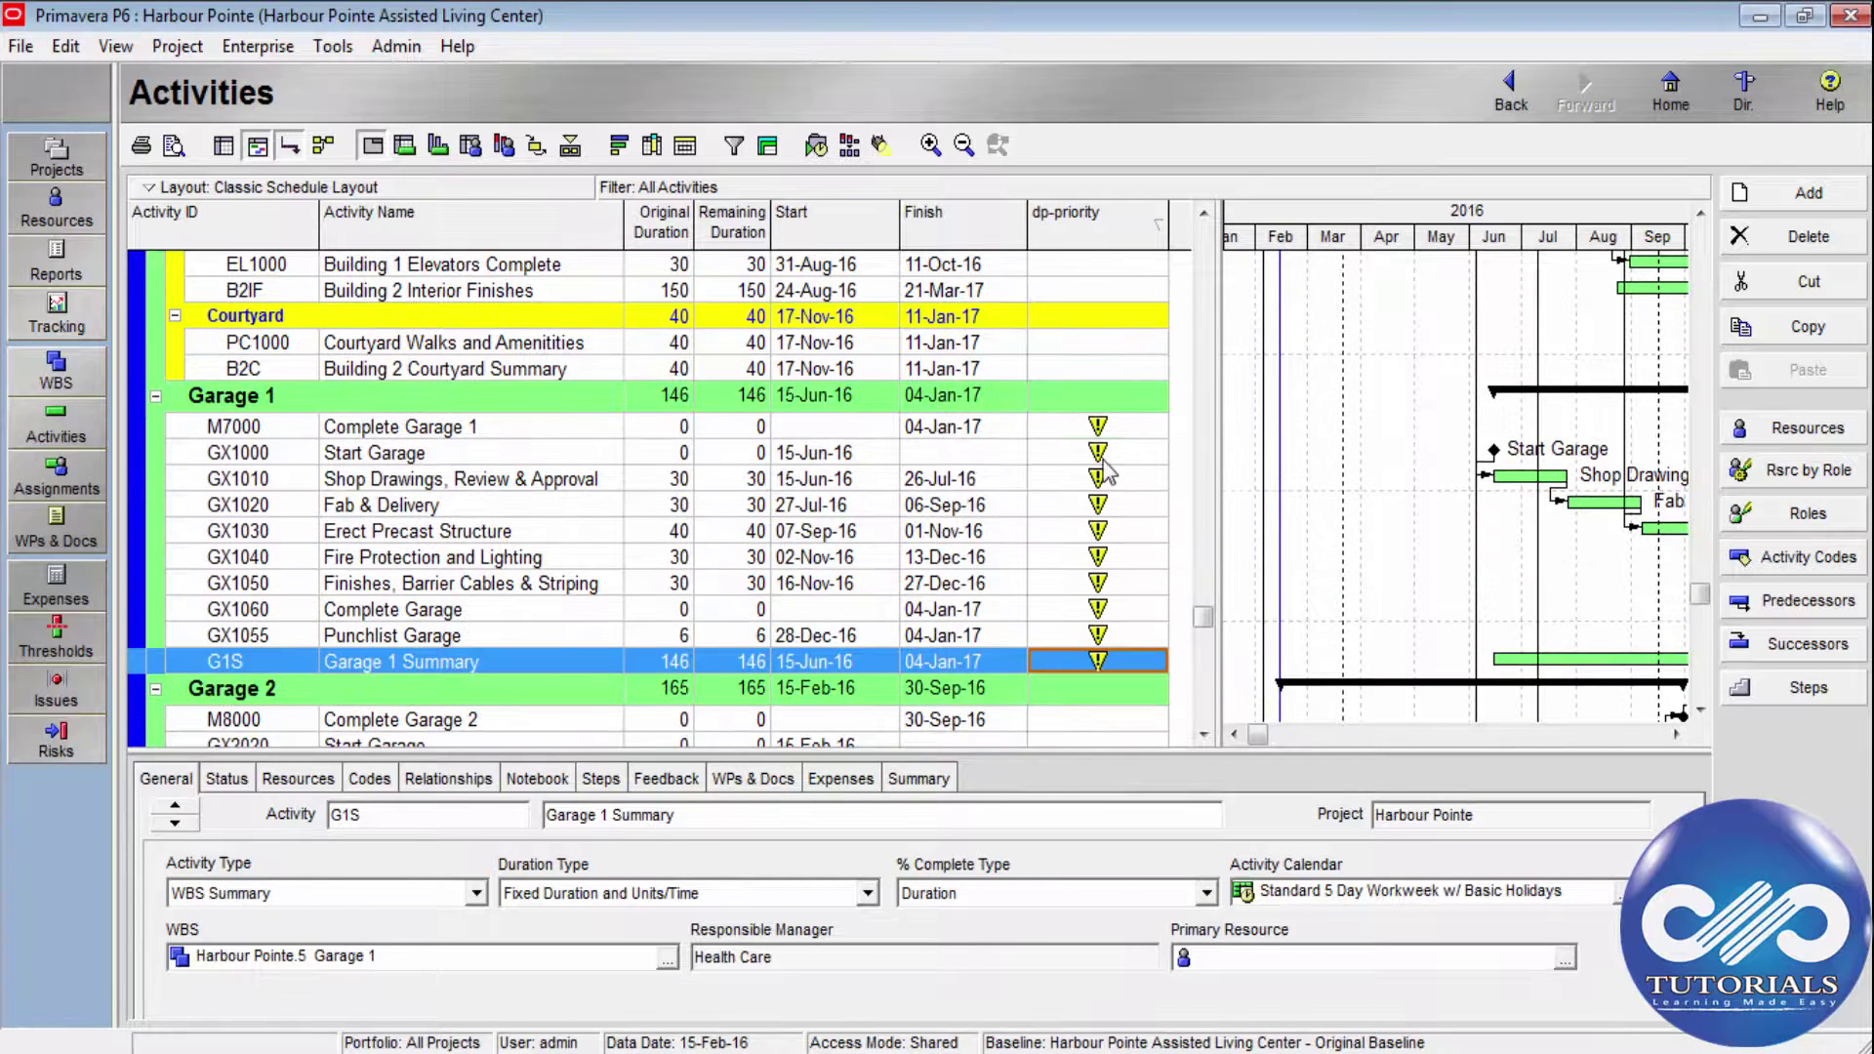